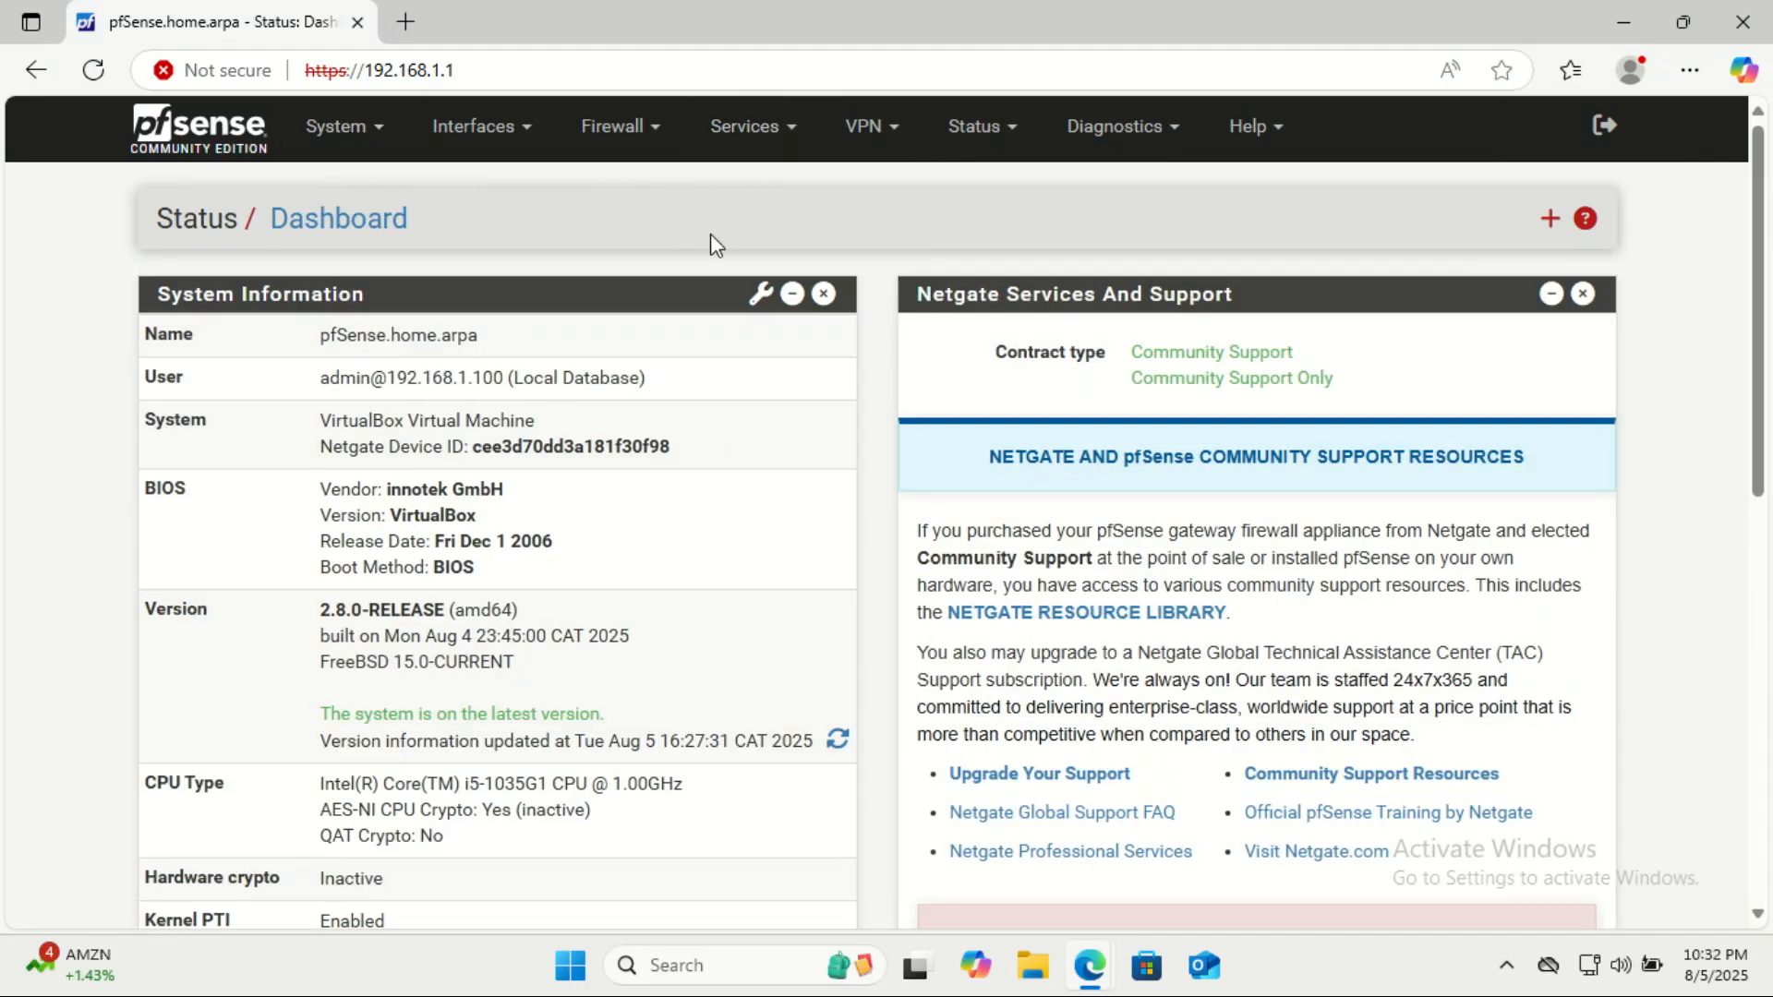
Open the OpenVPN remote access server setup wizard.
click(797, 146)
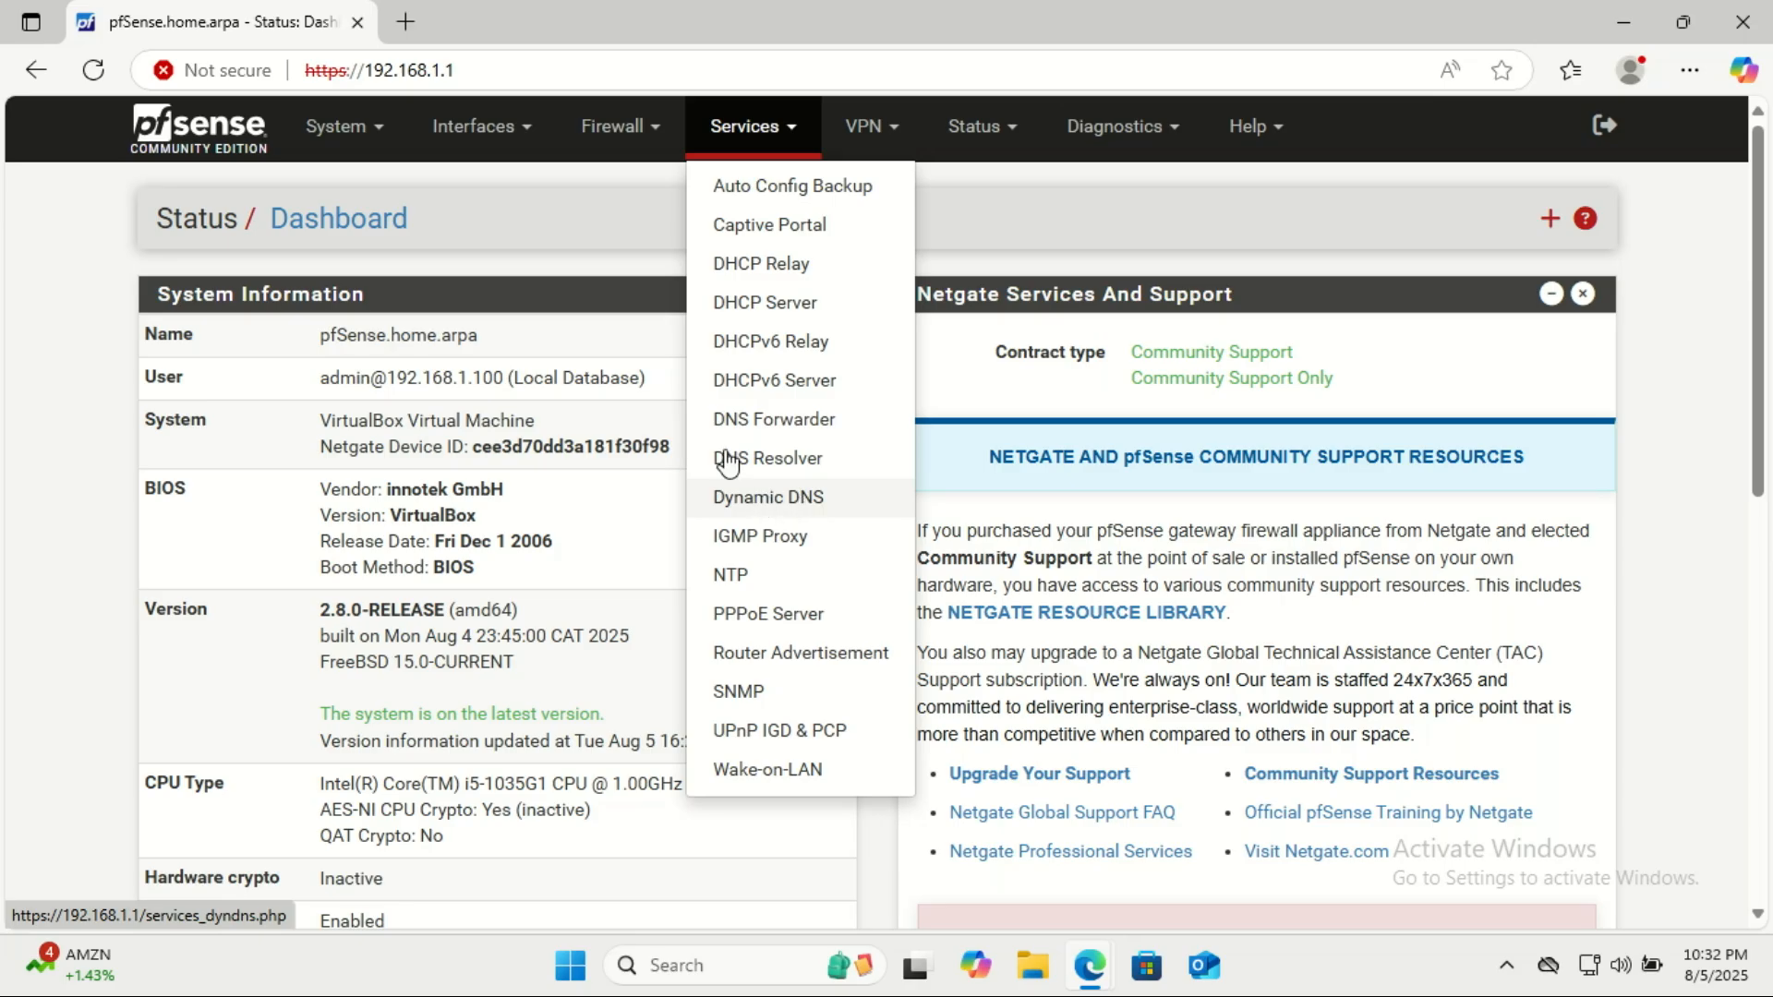
click(882, 129)
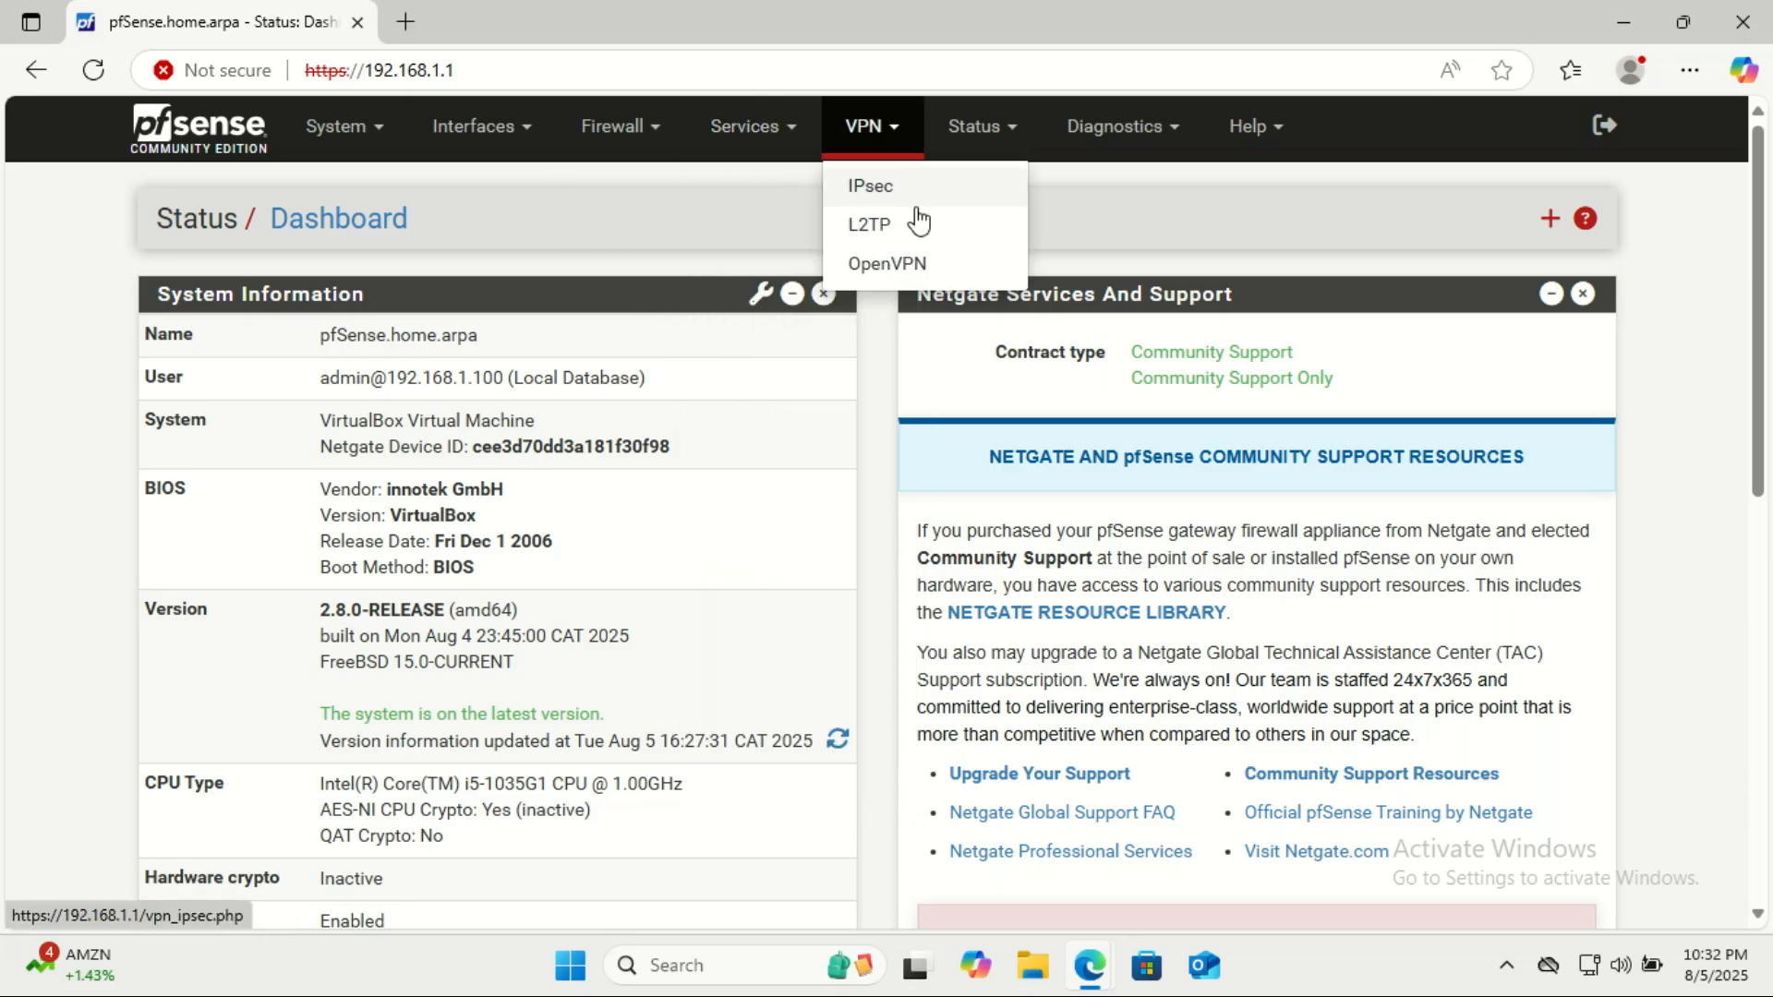
click(923, 270)
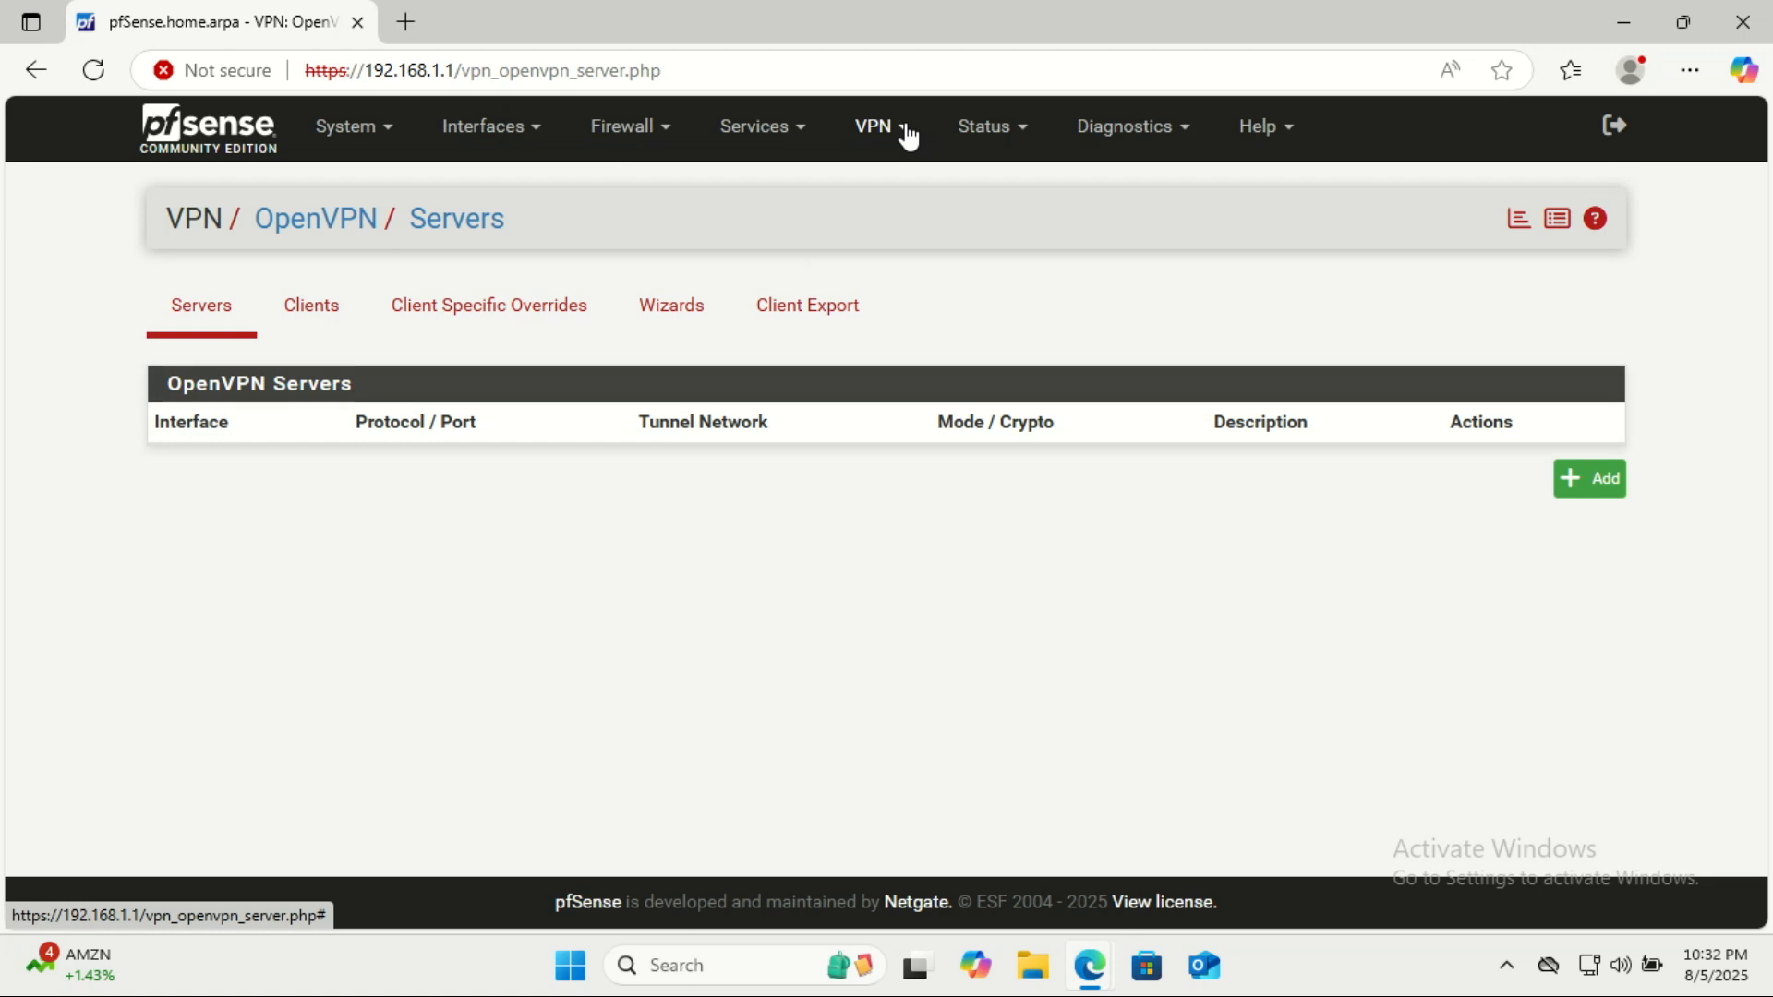
click(673, 316)
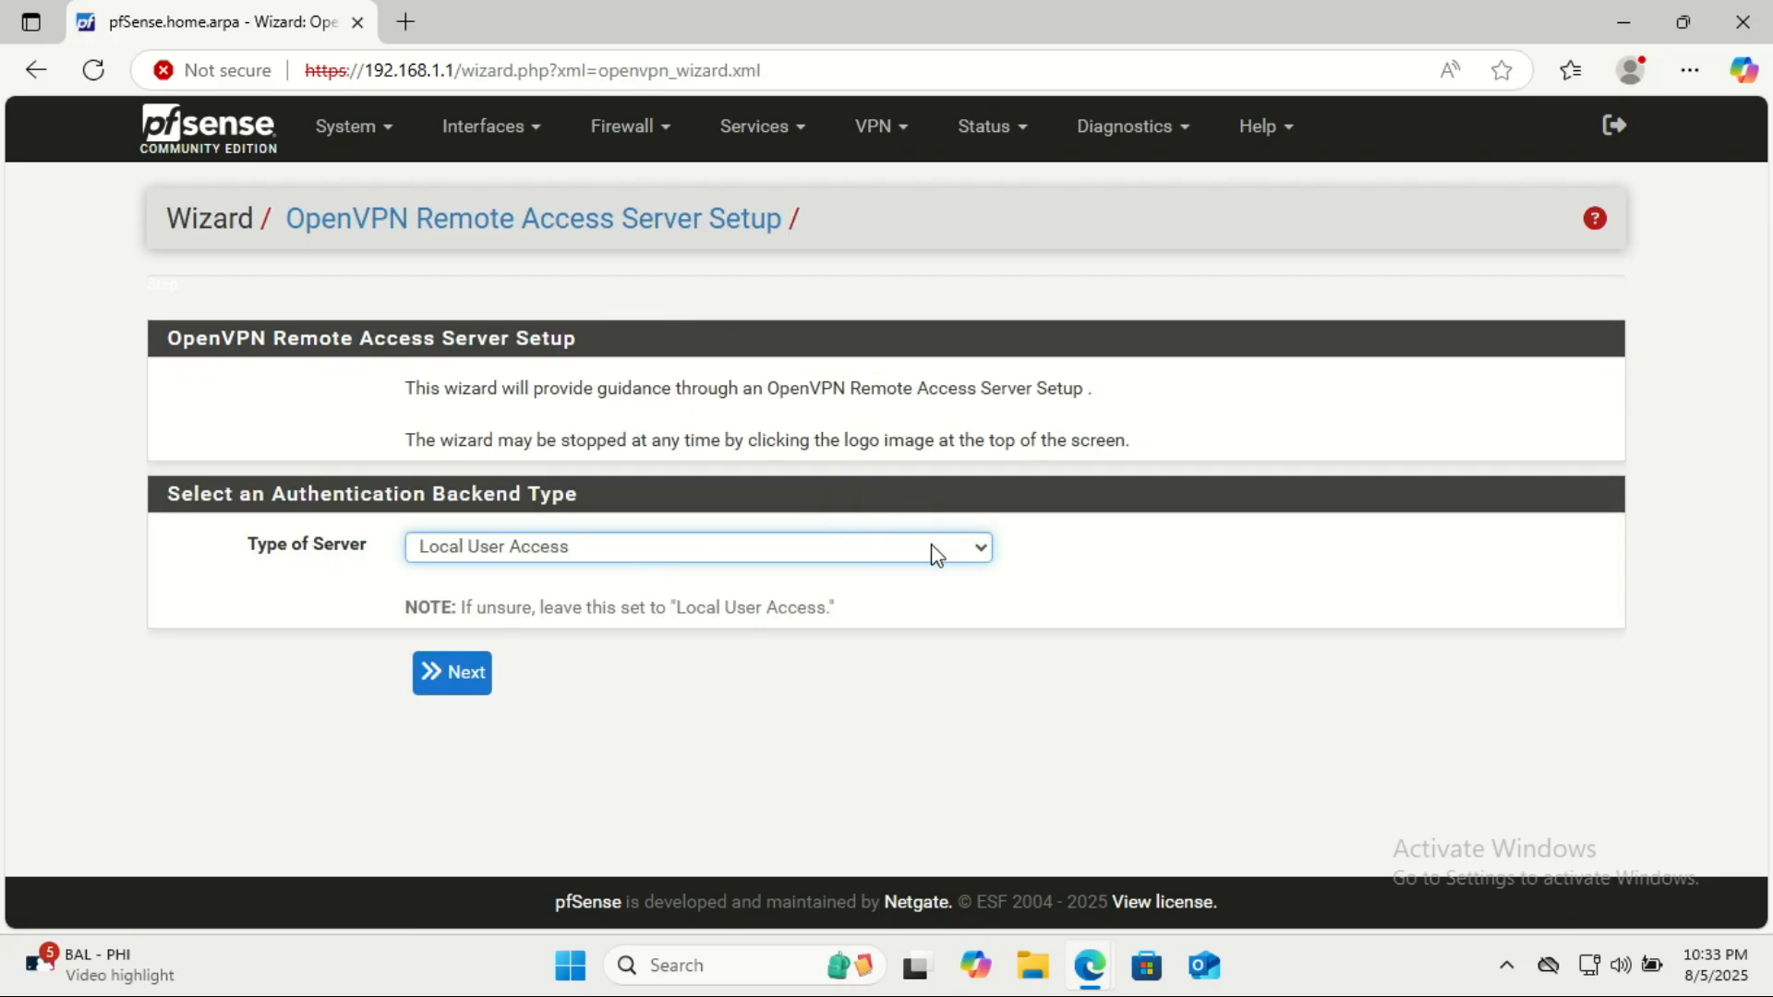
Keep Local User Access as the authentication backend type and continue the wizard.
click(979, 548)
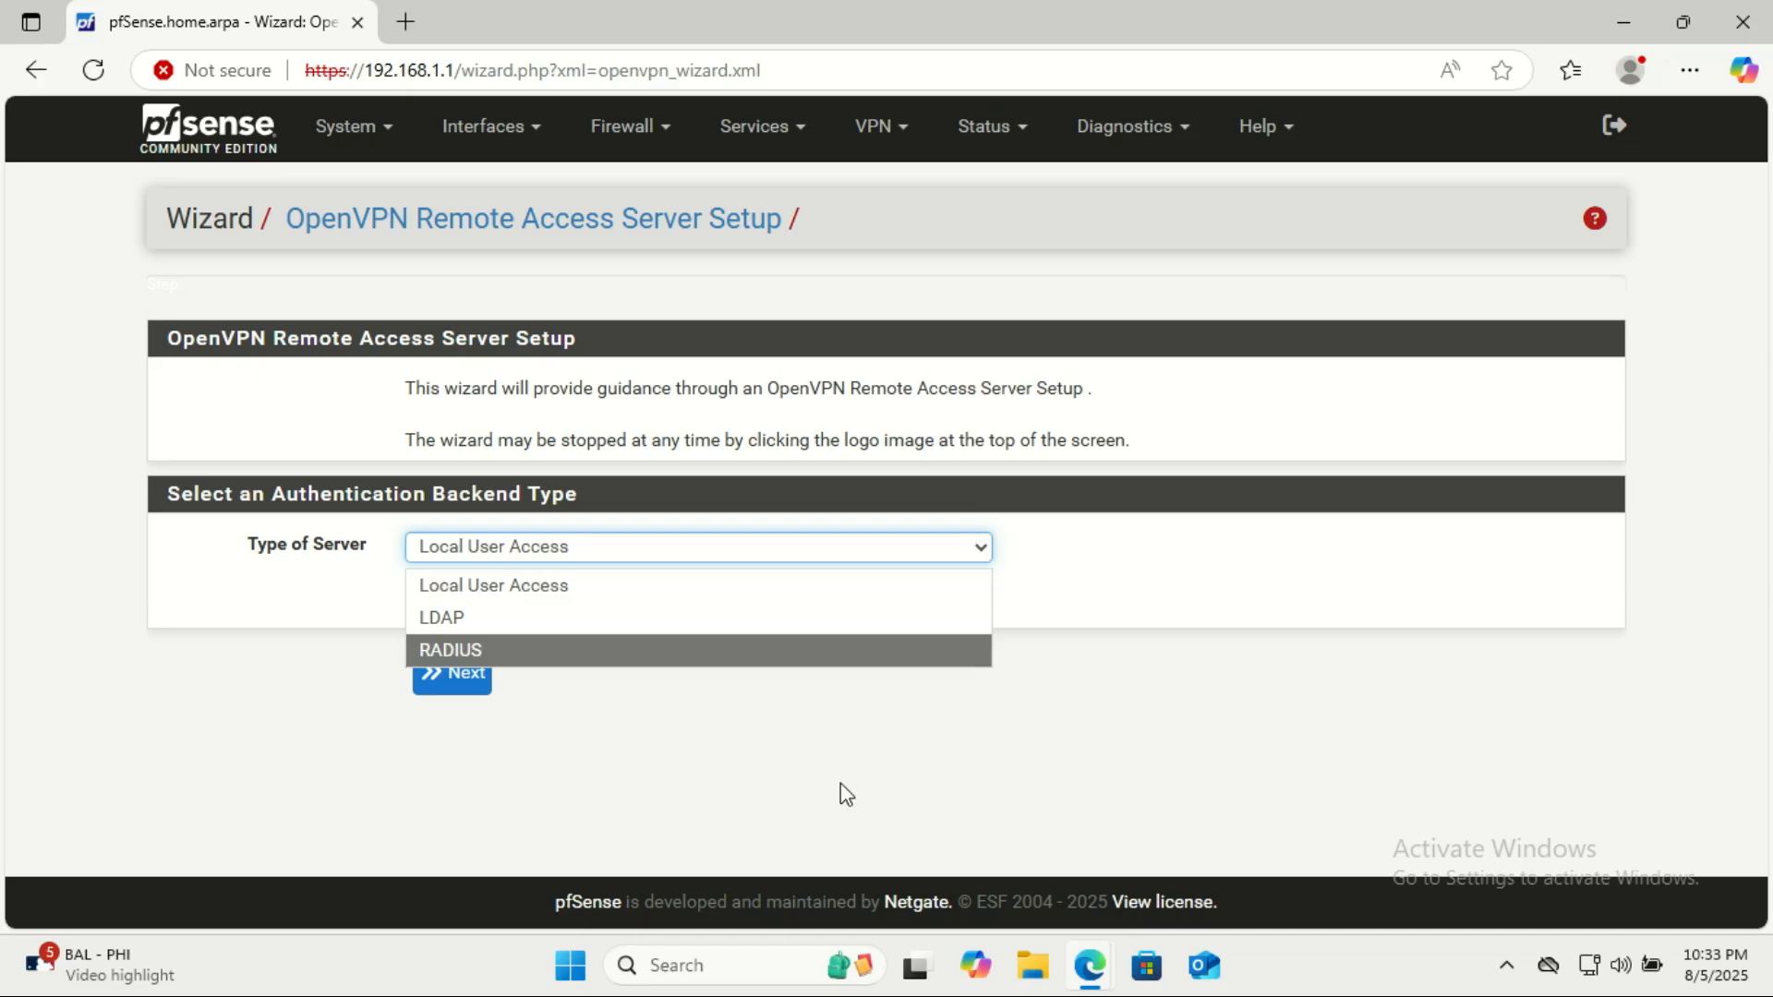
click(763, 736)
click(490, 685)
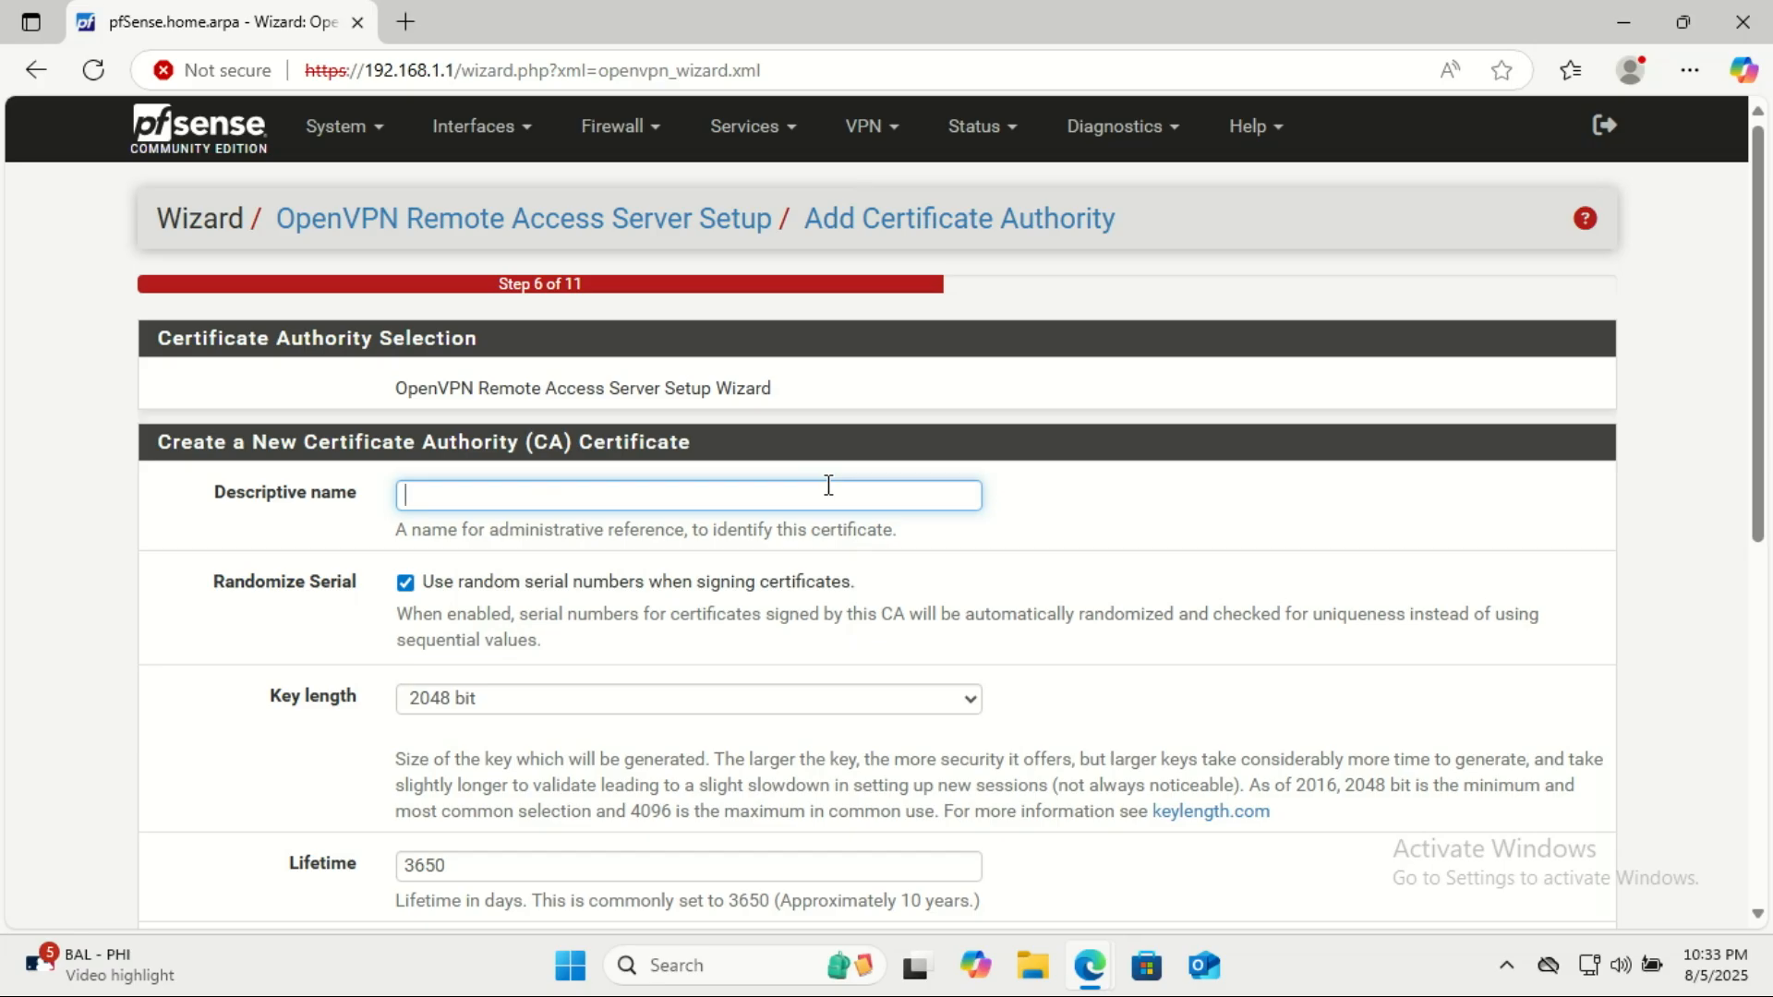
Add a new certificate authority named OpenVPN_CA with country ZM, state and city Lusaka, organization Zacstech and organizational unit IT.
text(O)
text(penV)
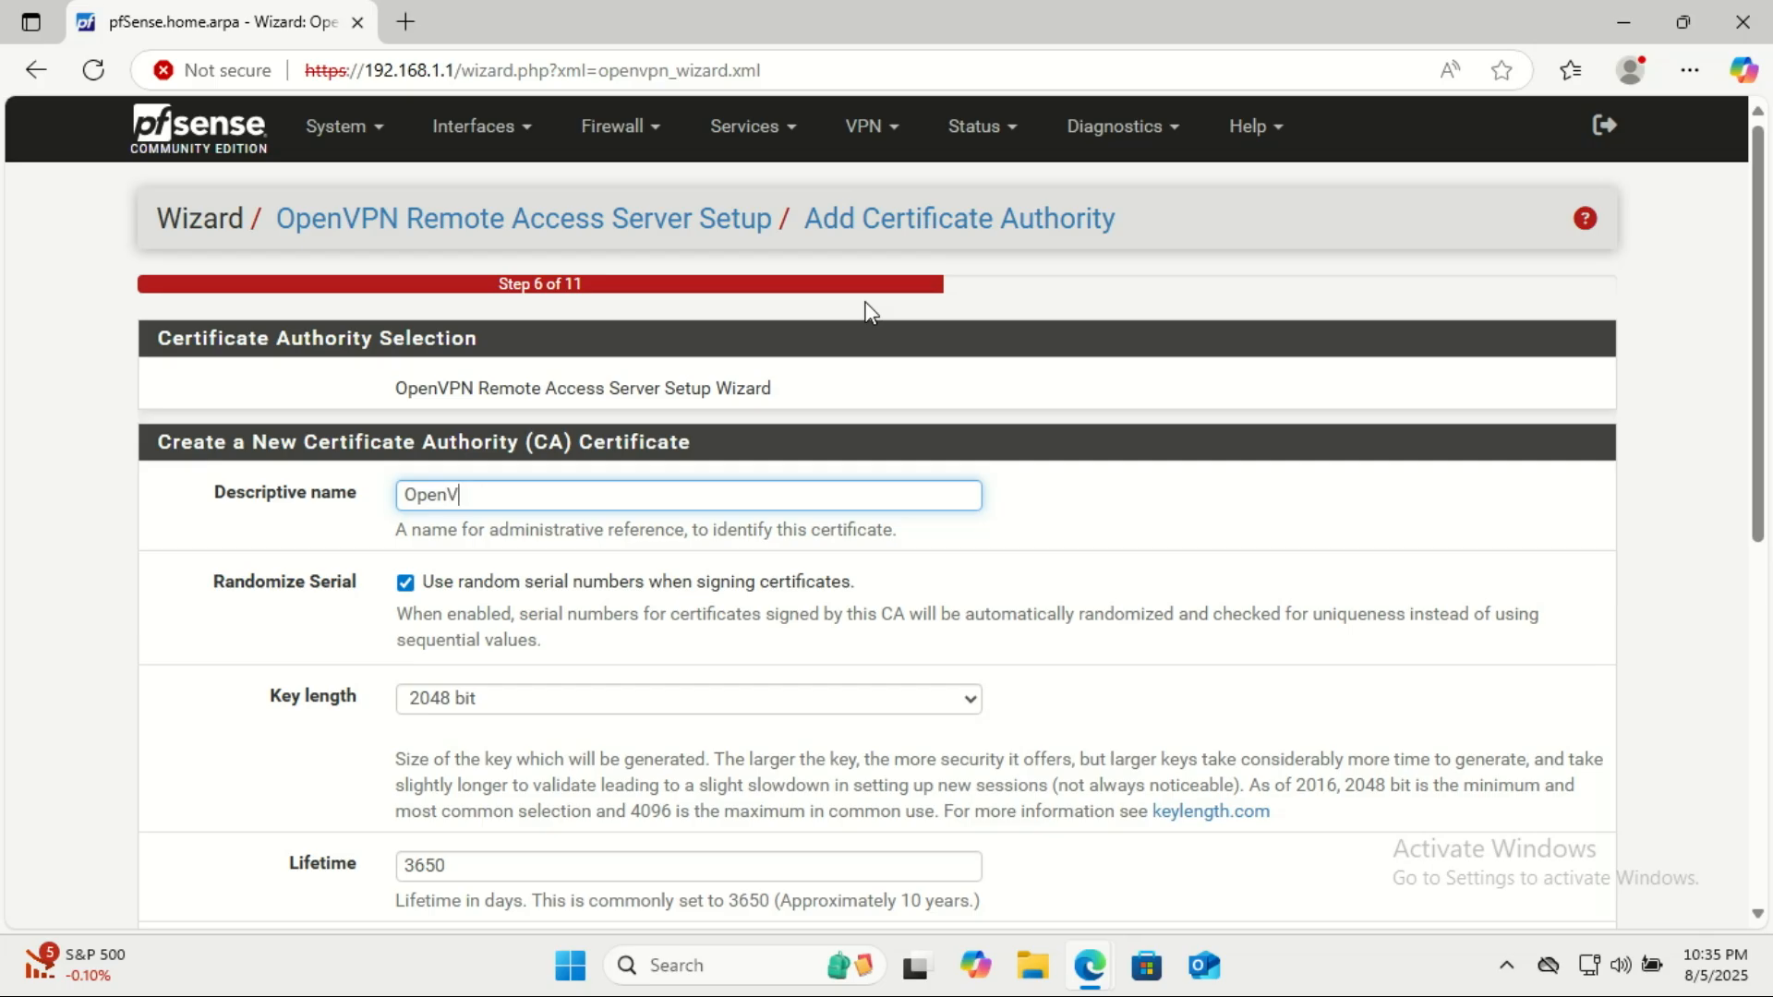
text(PN_CA)
scroll(1057, 429, down, 2)
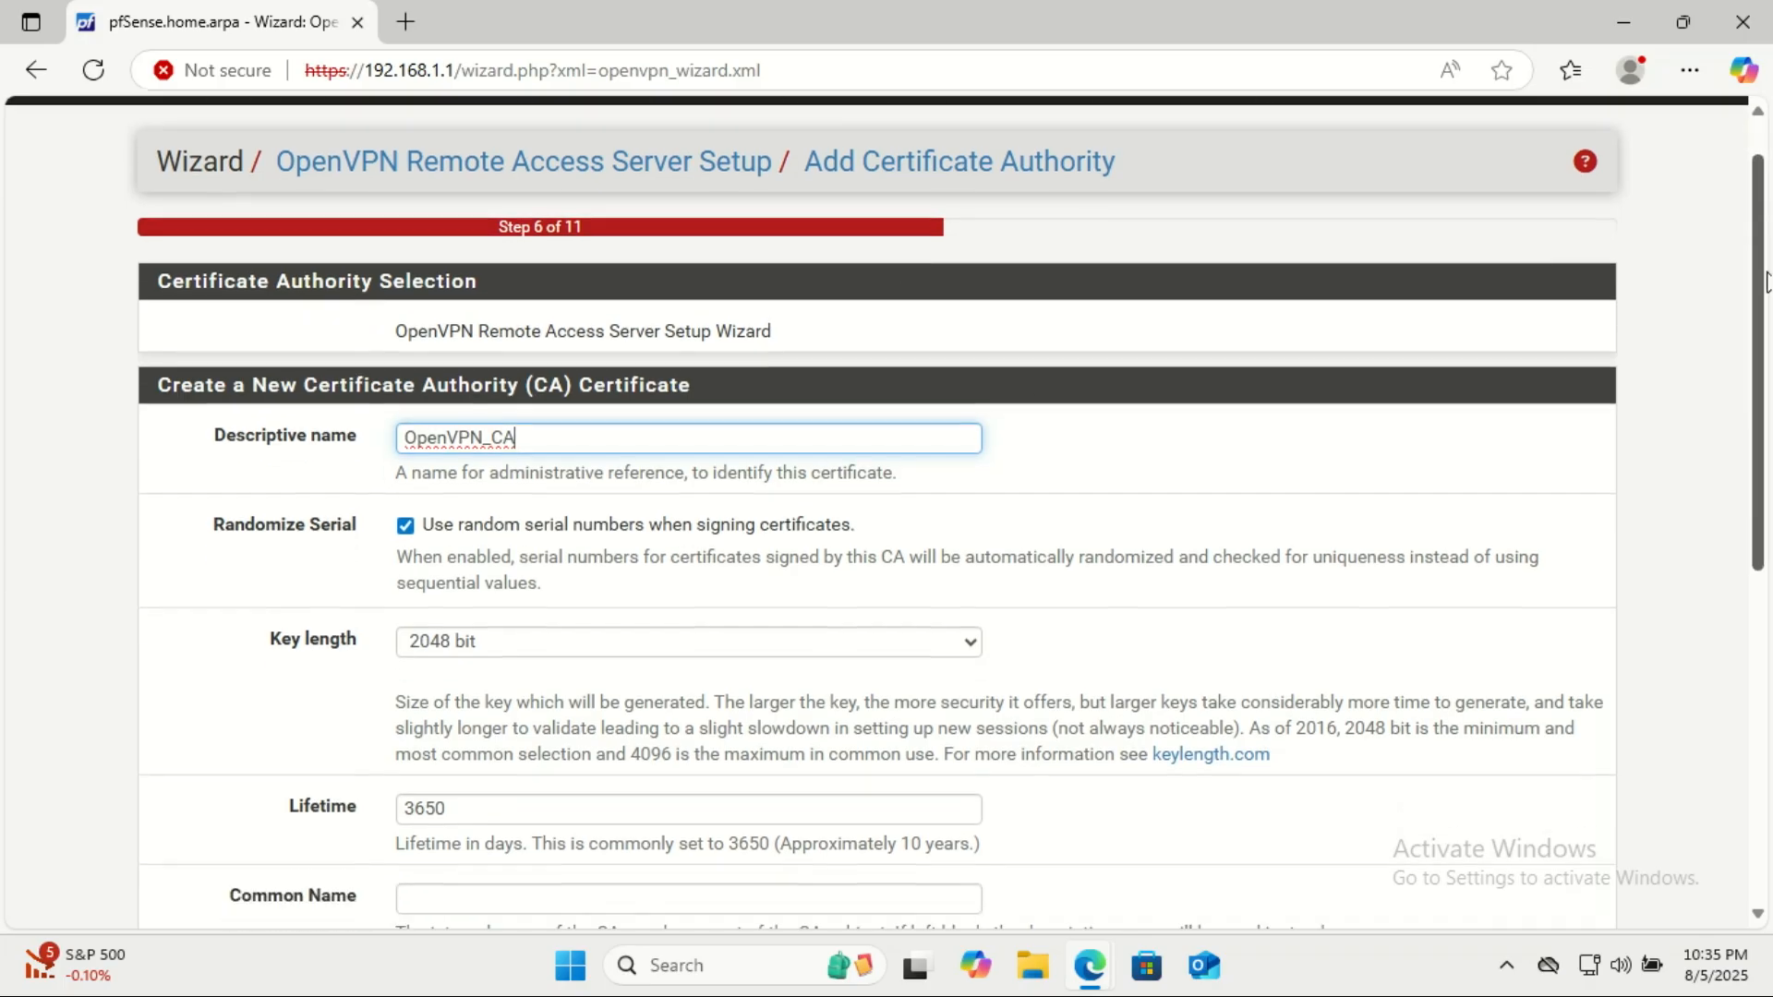
scroll(1056, 430, down, 3)
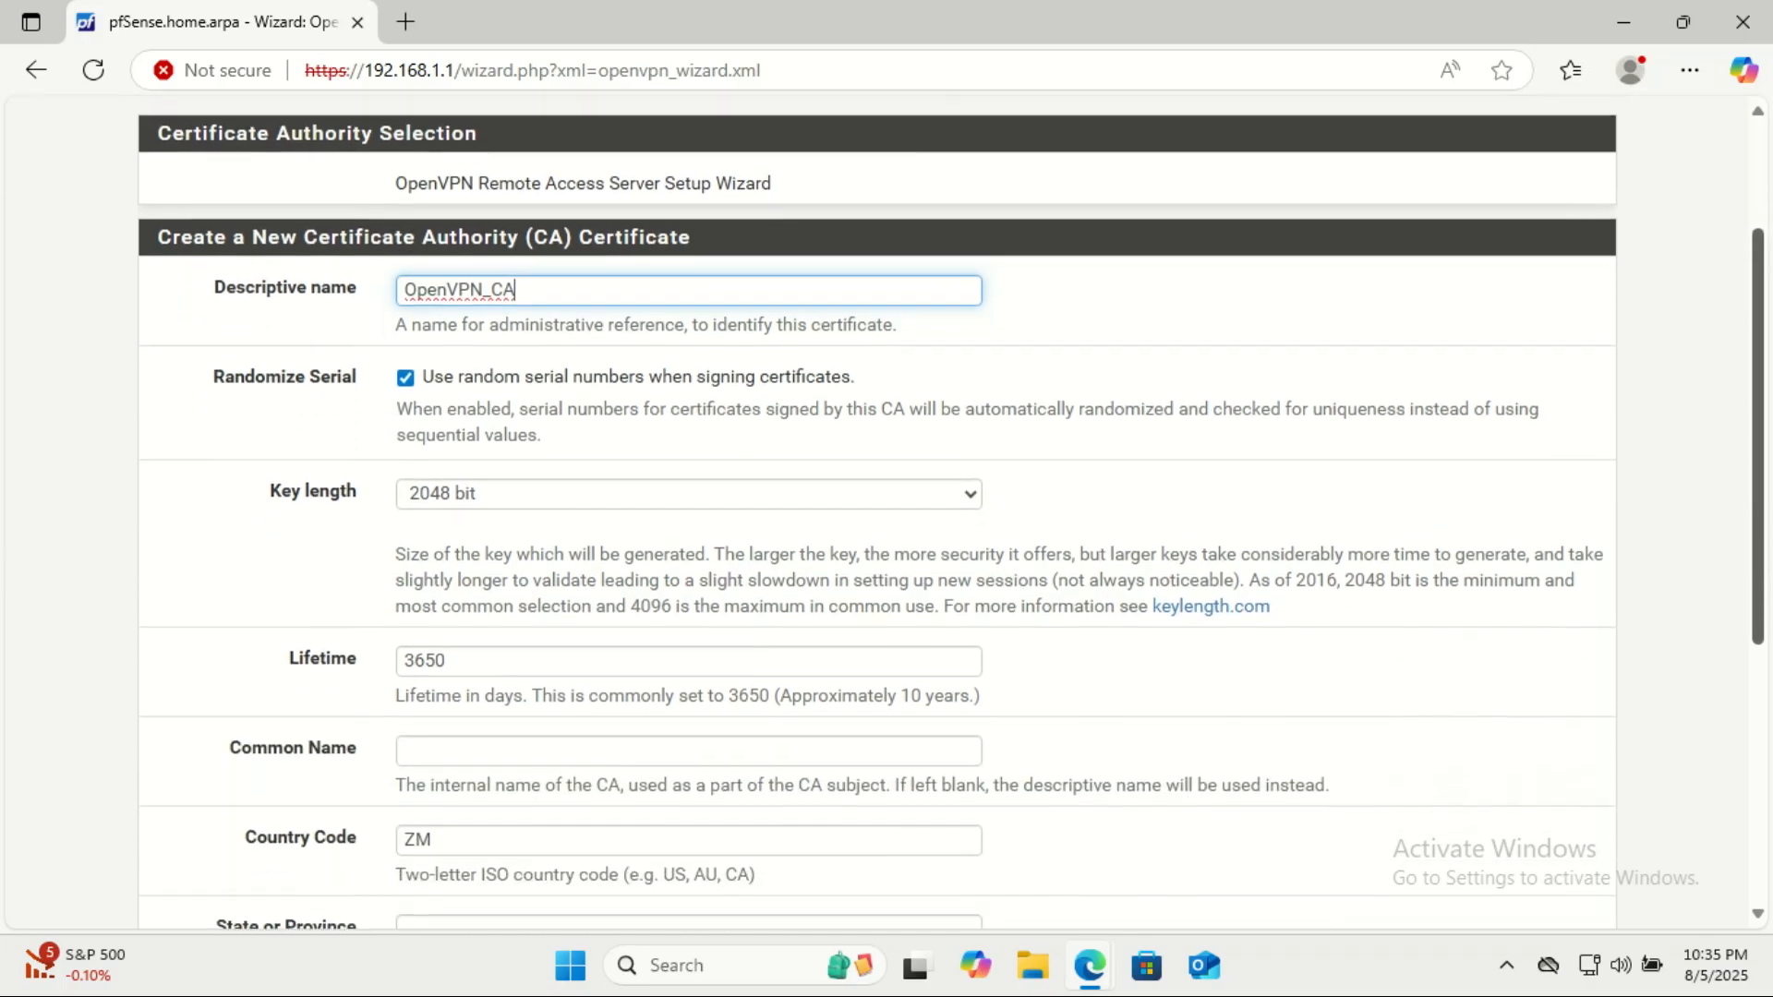
scroll(1057, 429, down, 3)
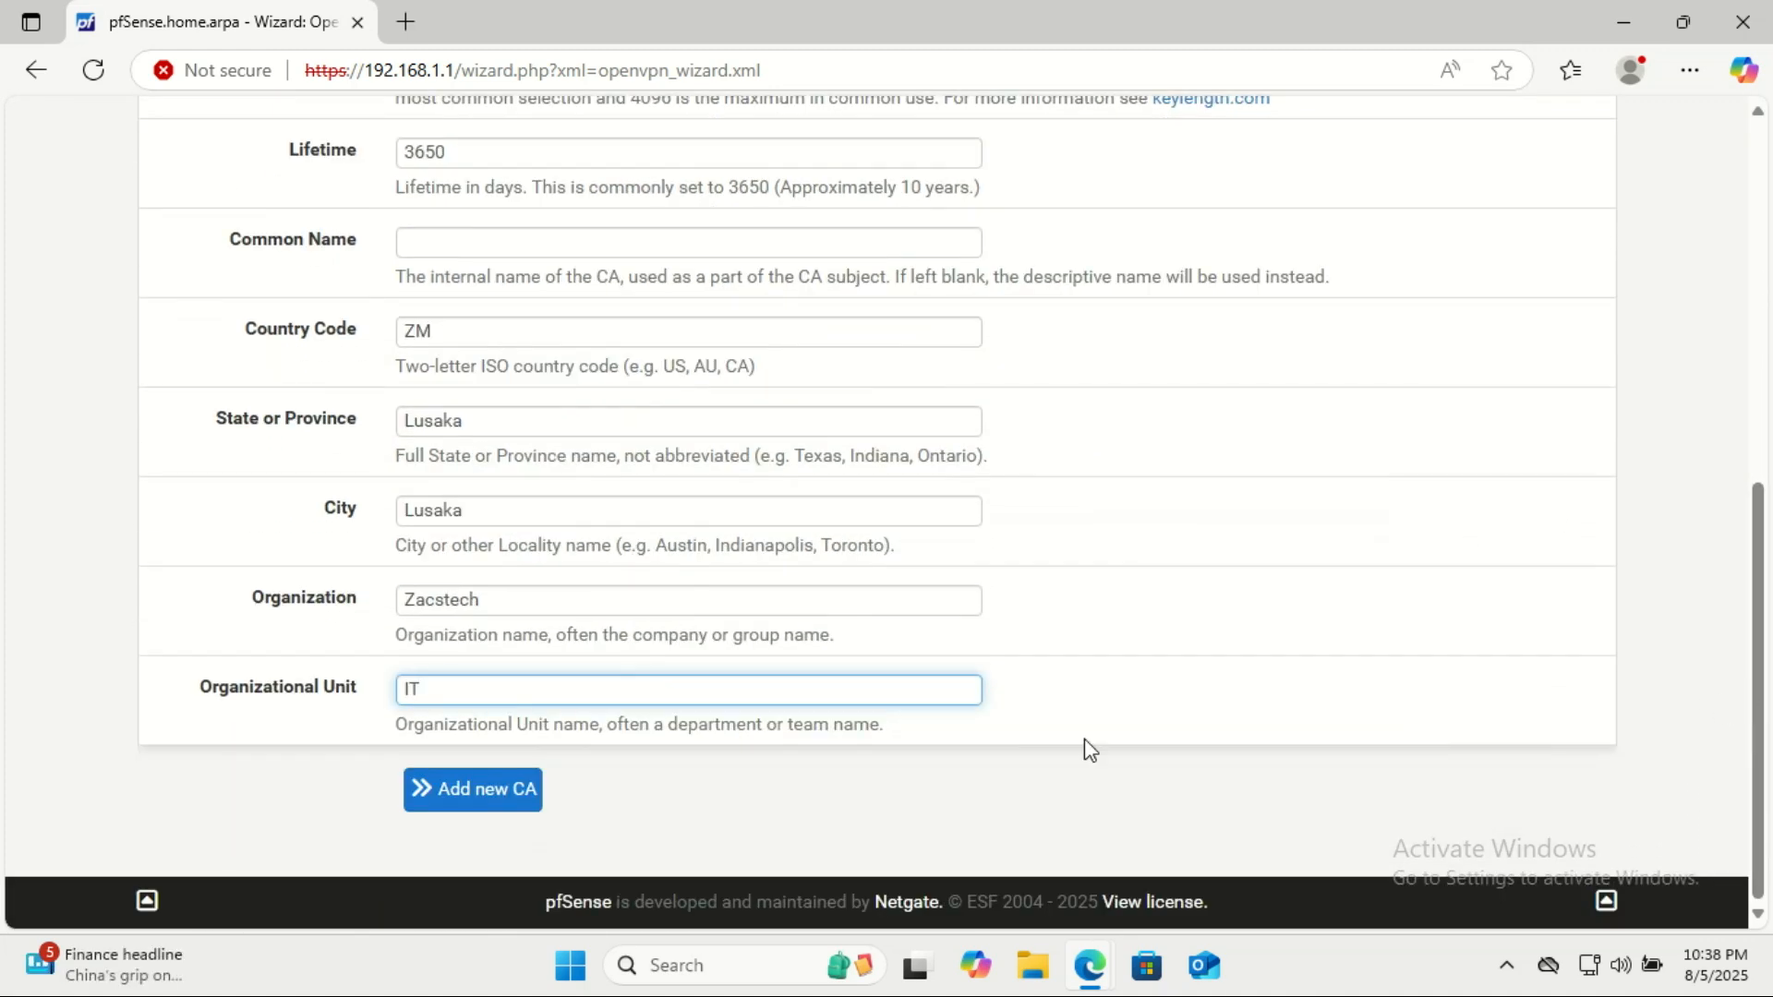
click(518, 809)
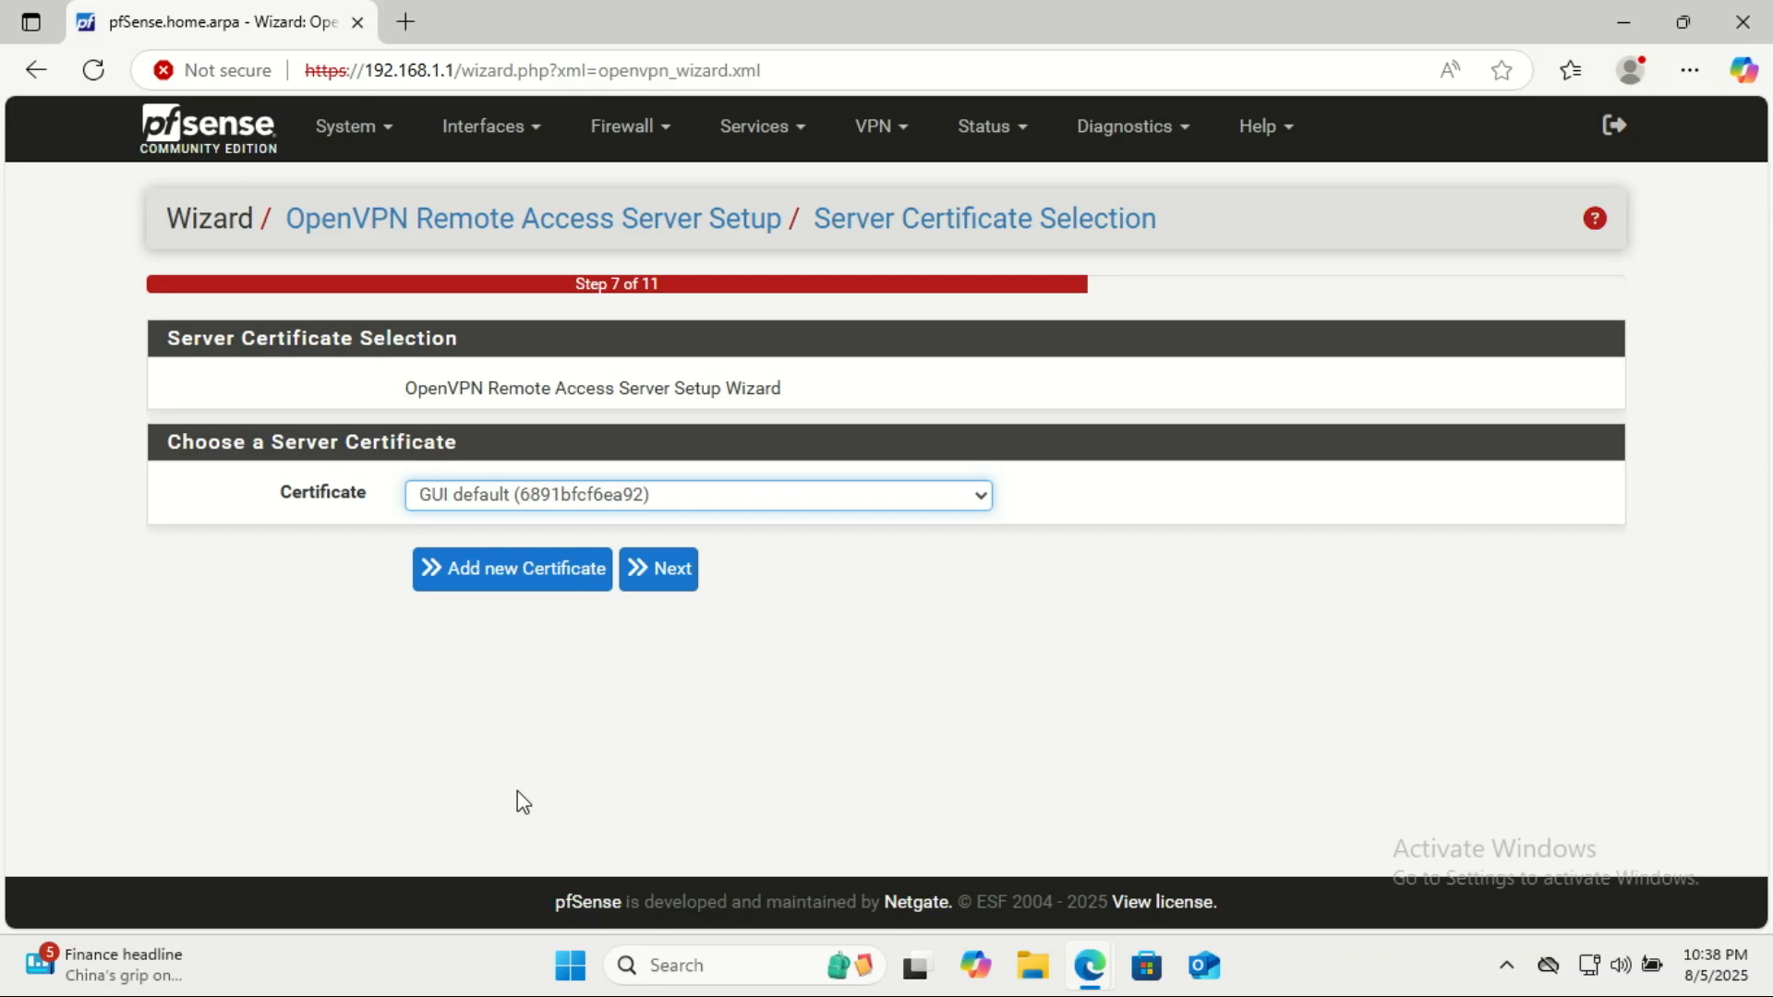
Create a new server certificate, entering OpenVPN_CA as descriptive name and keeping the 2048 bit key and 398-day lifetime.
click(536, 571)
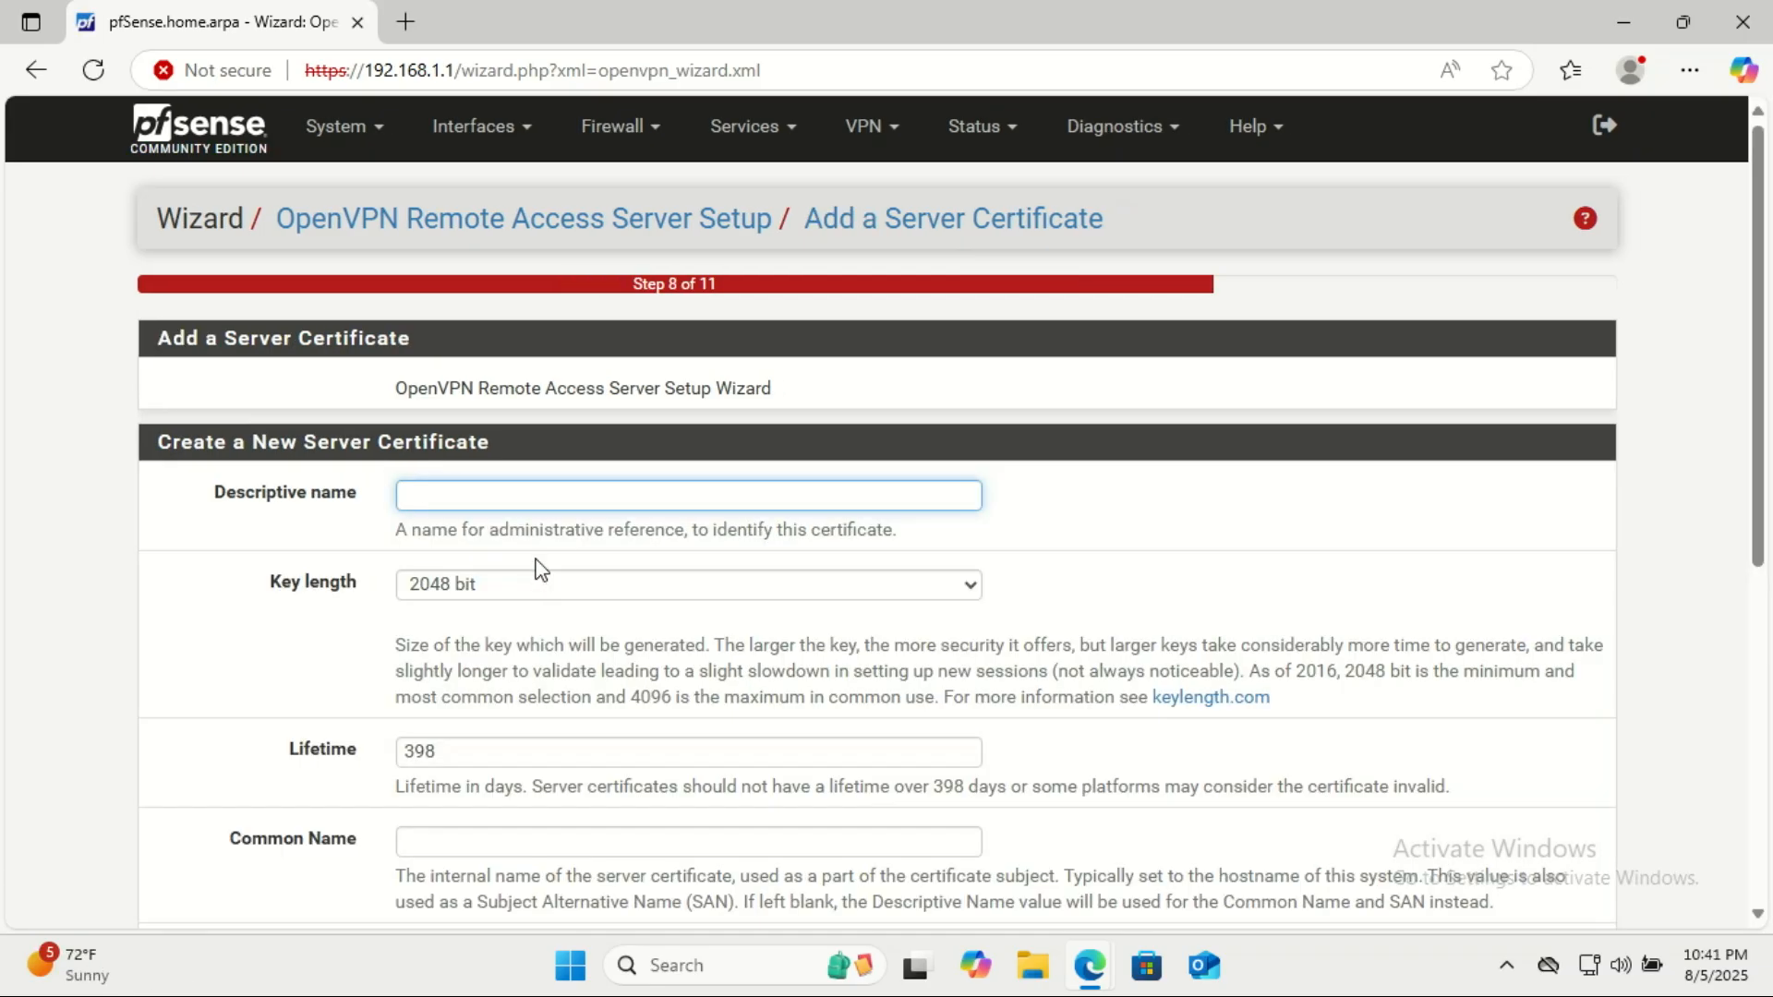
text(OpenVPN_CA)
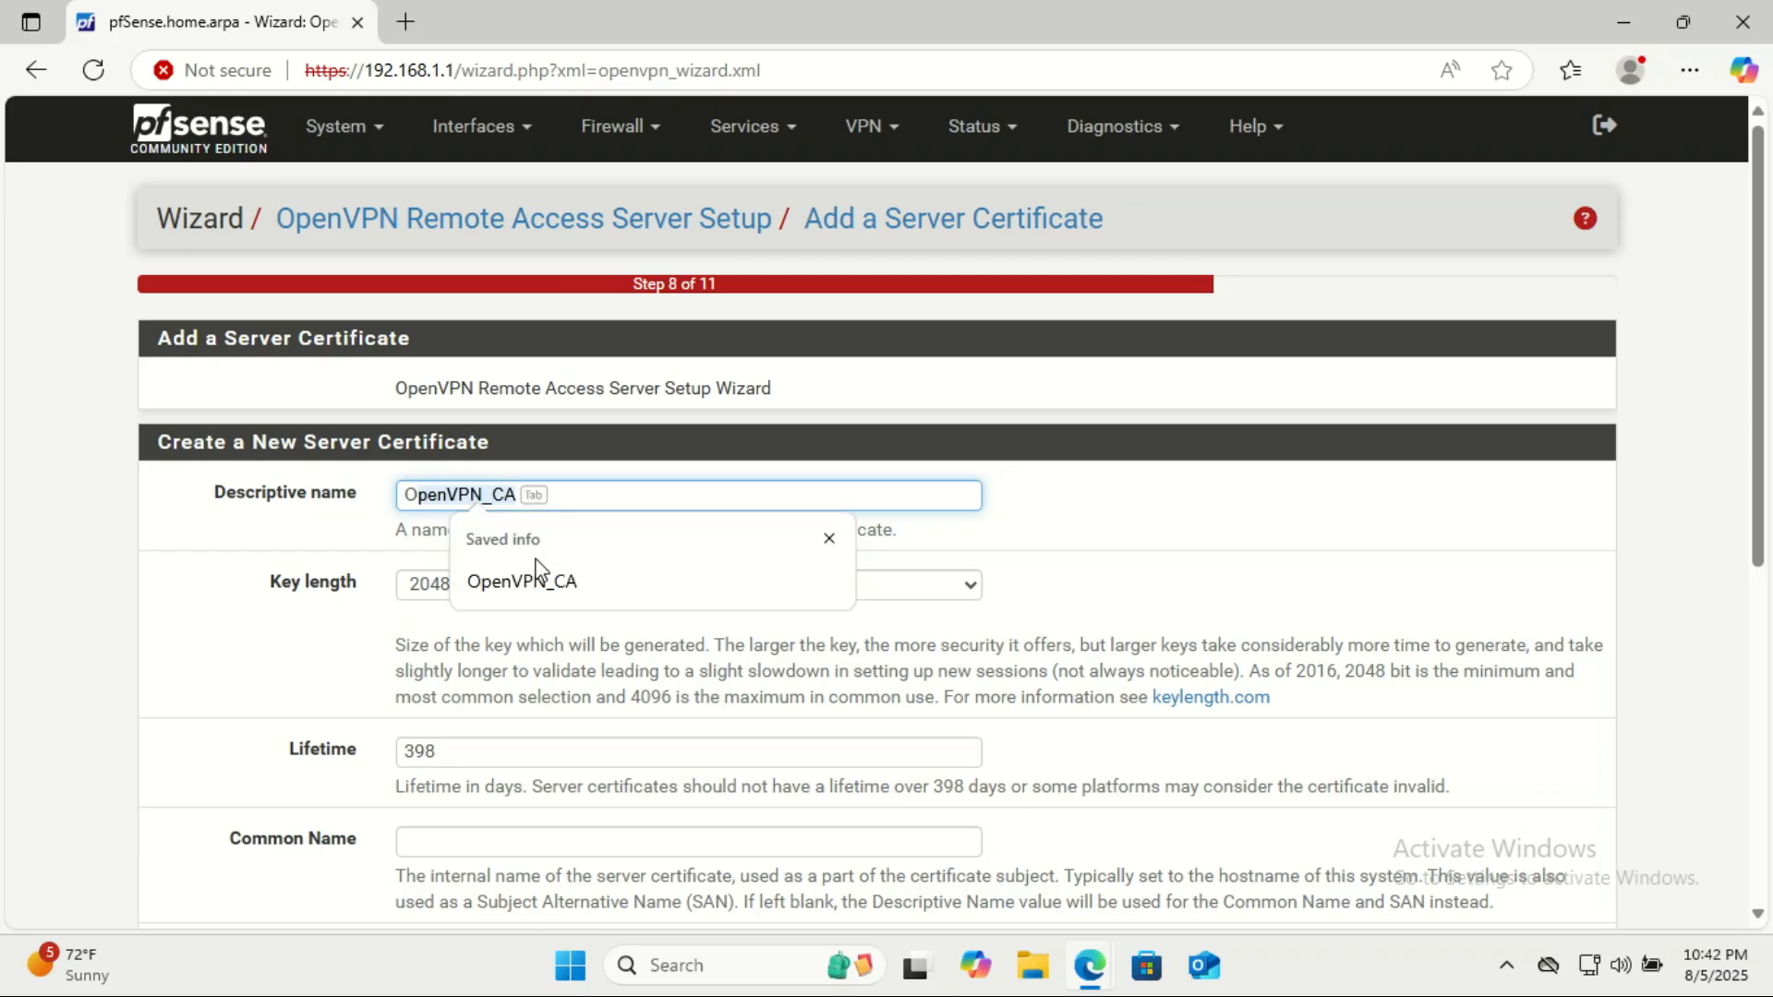
click(522, 580)
scroll(539, 572, down, 3)
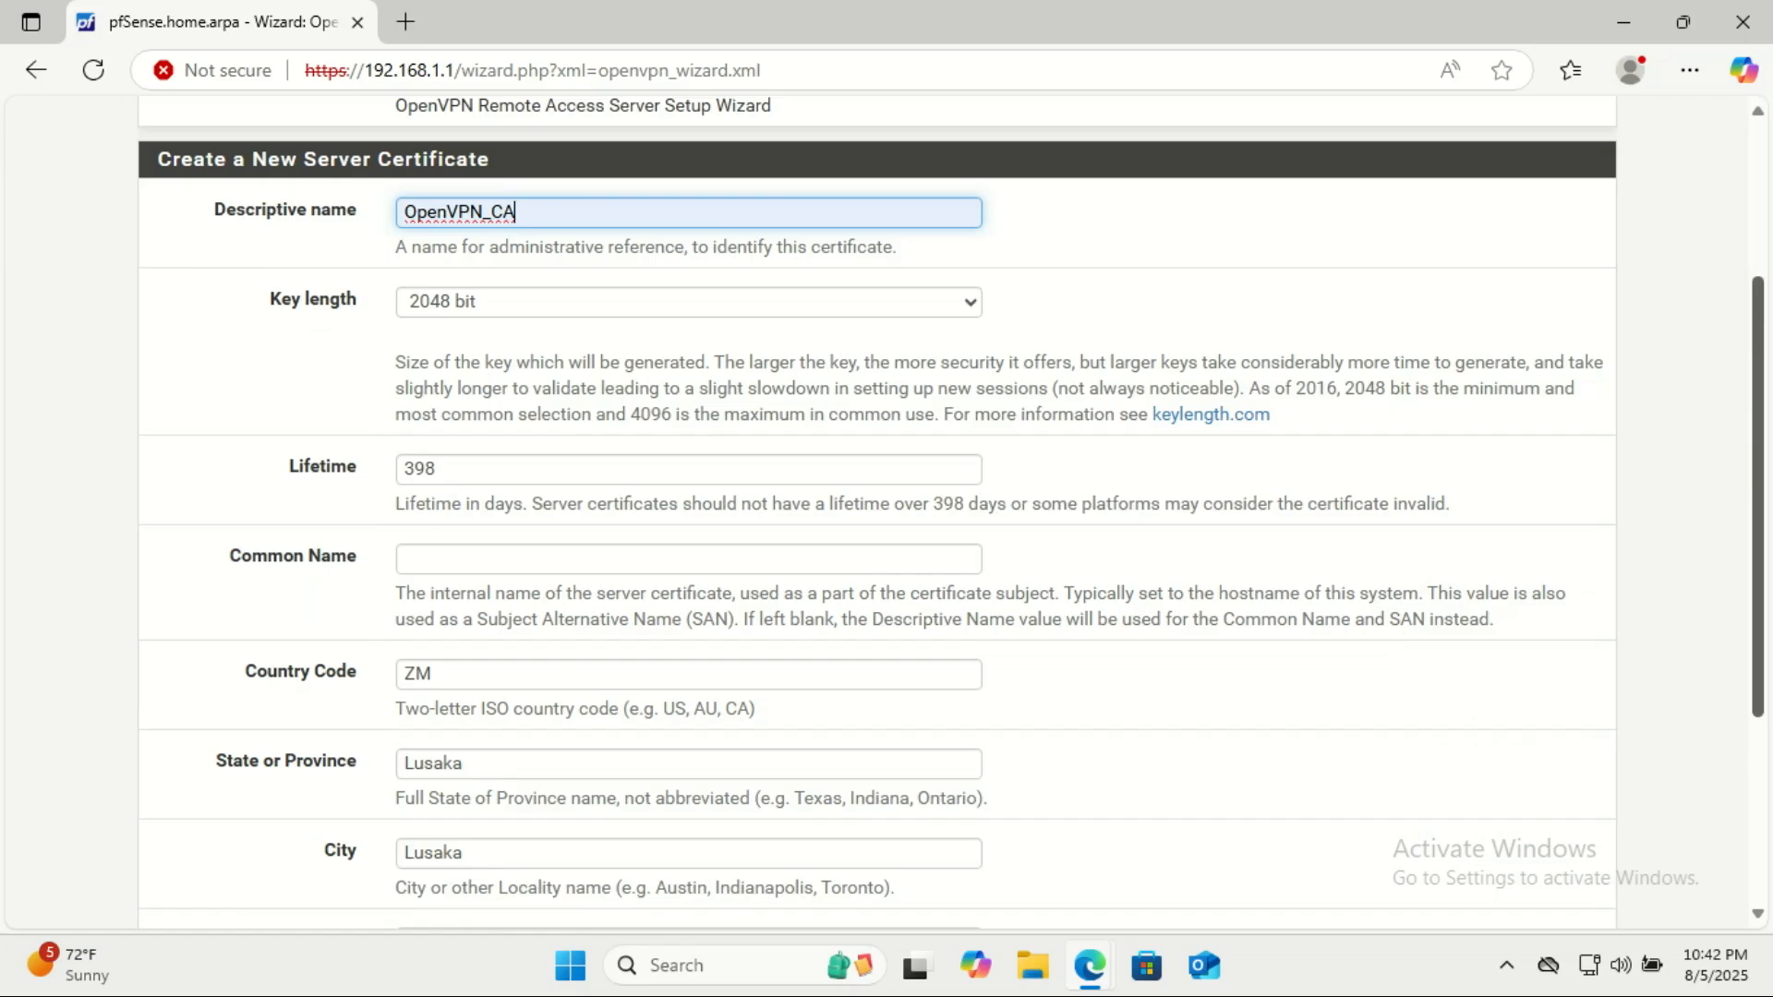
scroll(961, 685, down, 3)
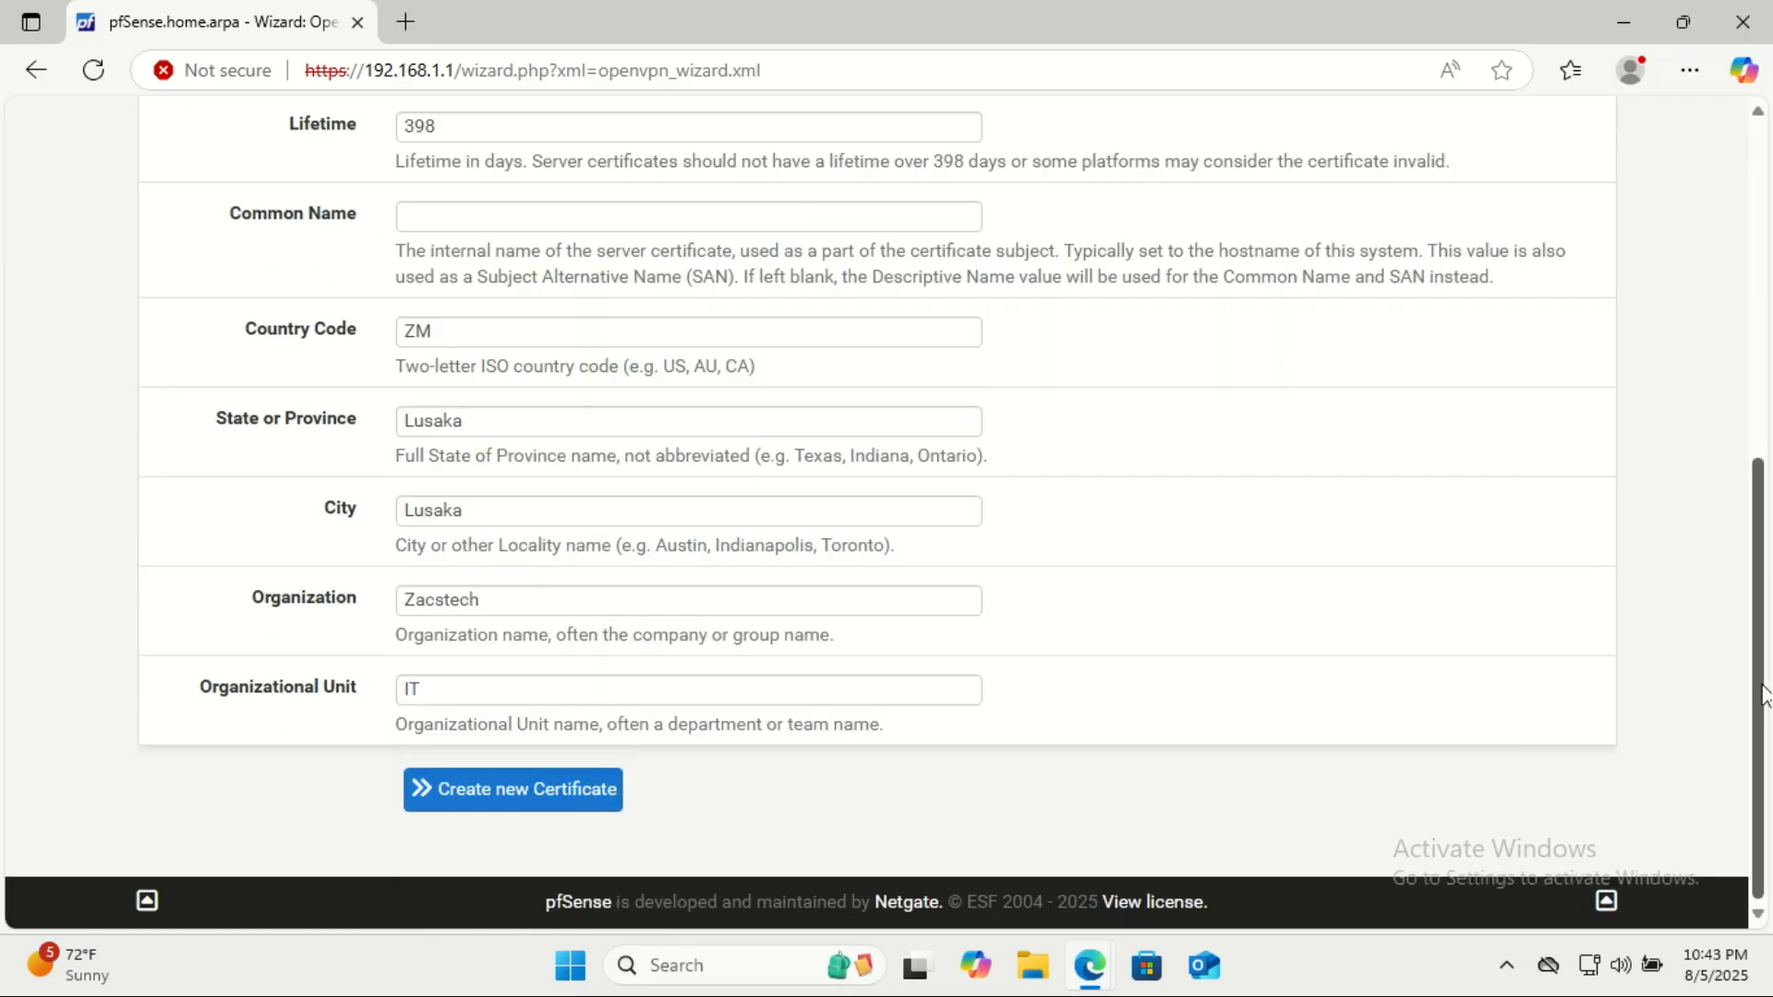
click(586, 803)
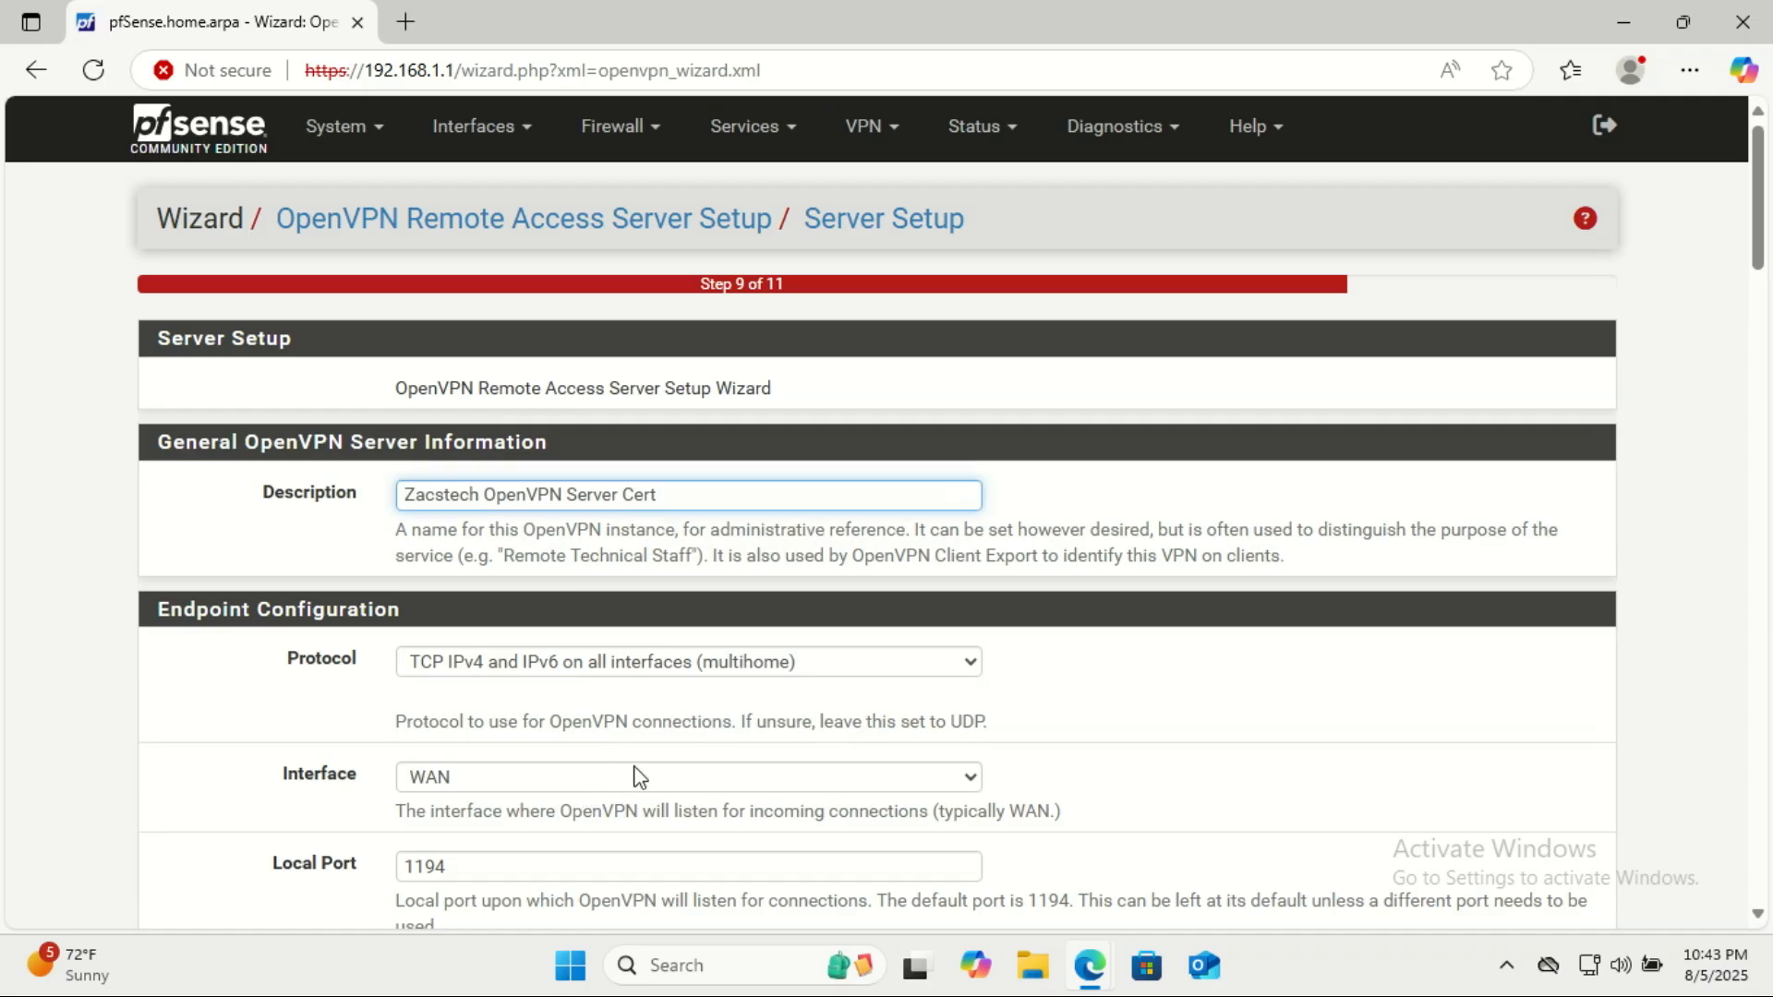
Set the server description to Zacstech Remote Staff and the protocol to UDP on IPv4 only.
click(483, 494)
drag(483, 490, 688, 489)
key(BackSpace)
text(Re)
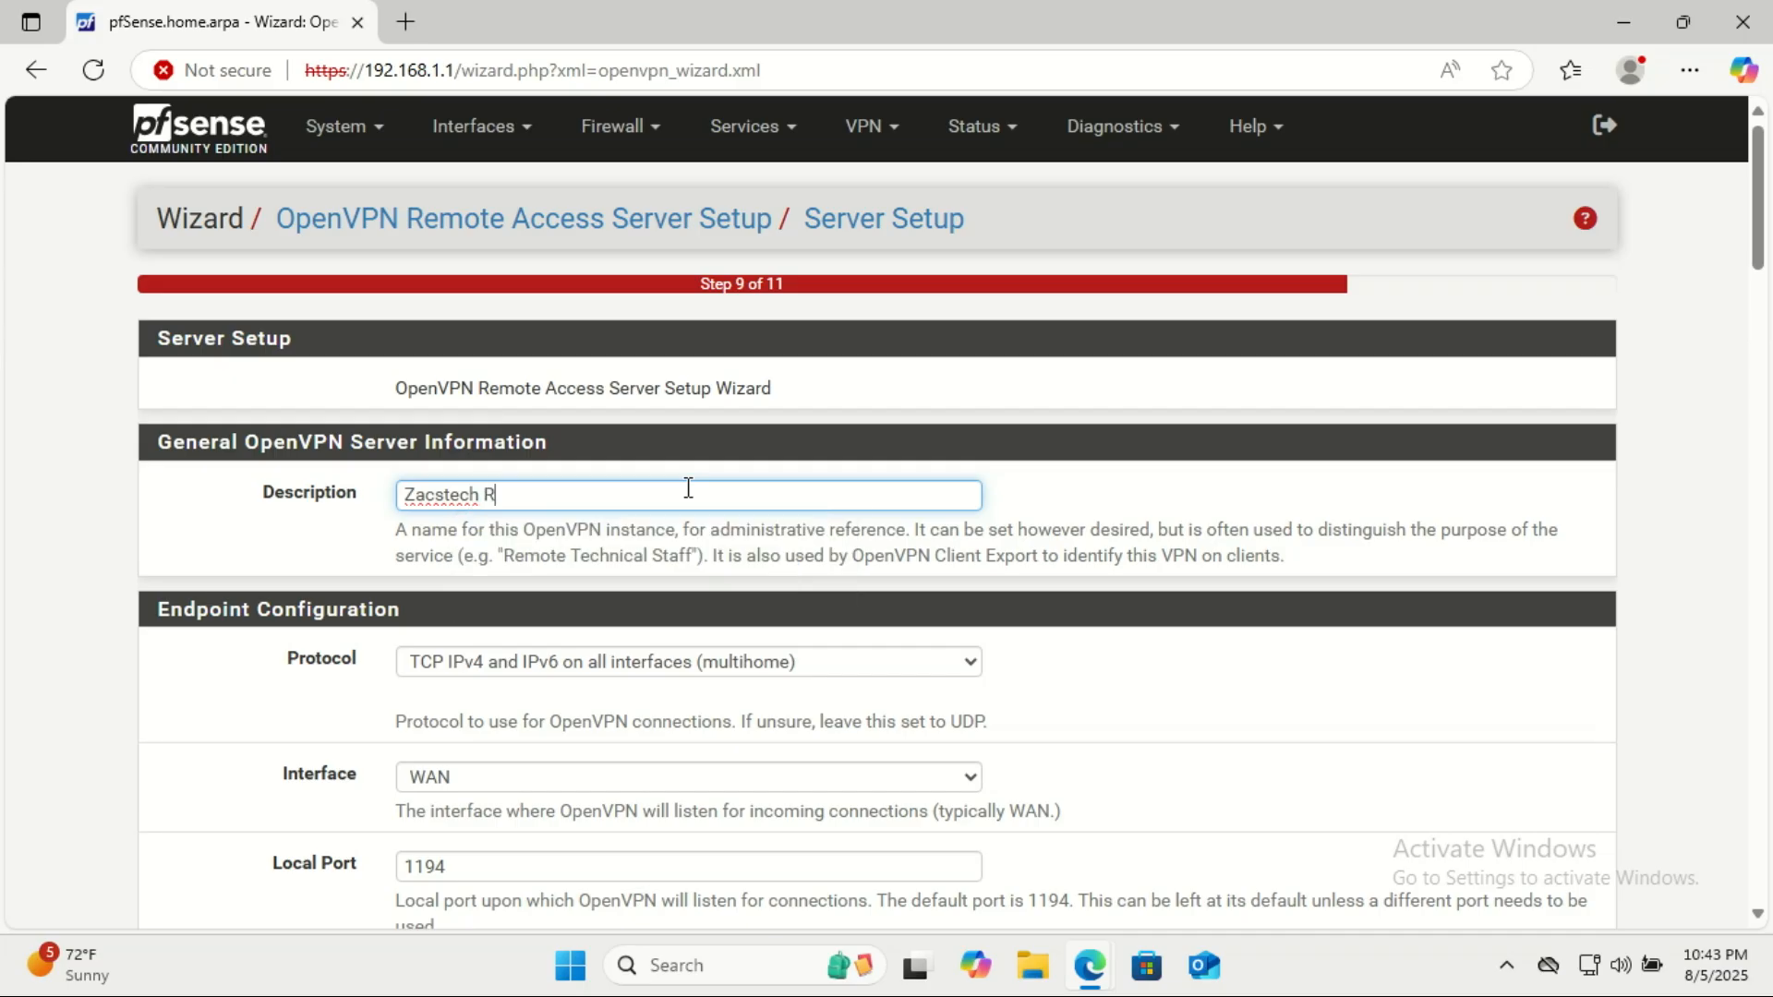
text(mote Staff)
scroll(1095, 590, down, 3)
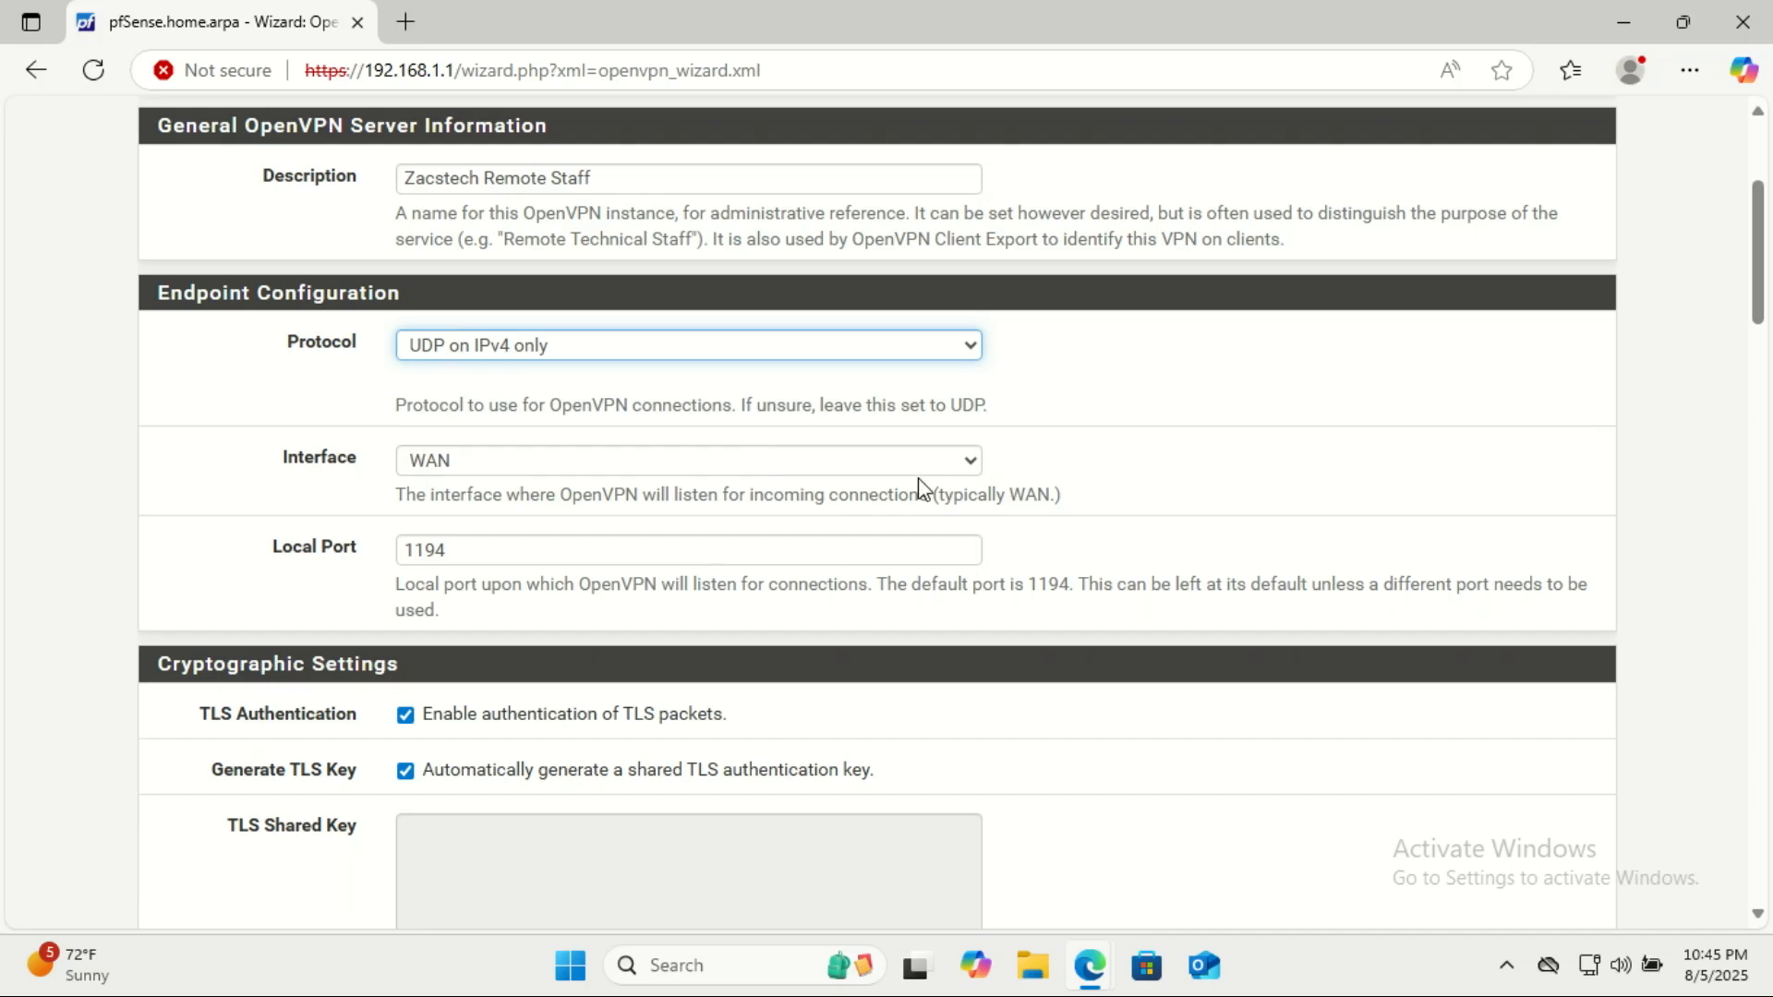
Set the IPv4 tunnel network to 192.168.3.0/24 in the tunnel settings.
drag(1763, 291, 1765, 550)
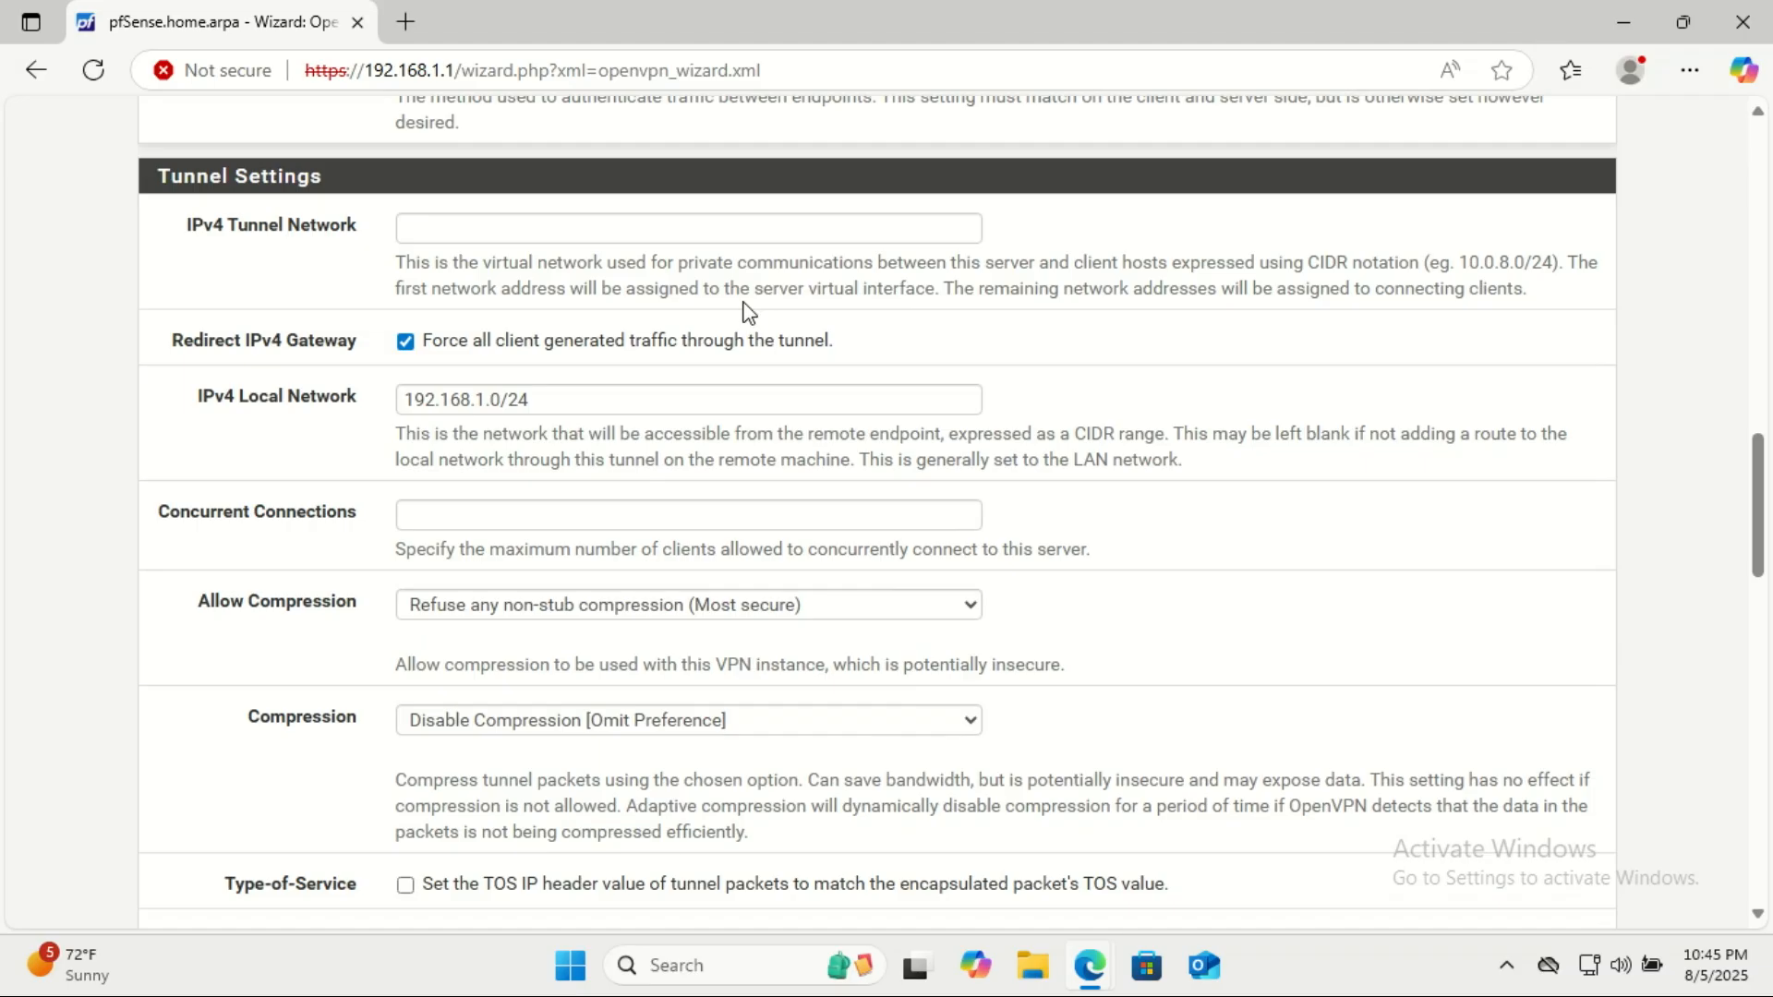
click(671, 226)
click(613, 304)
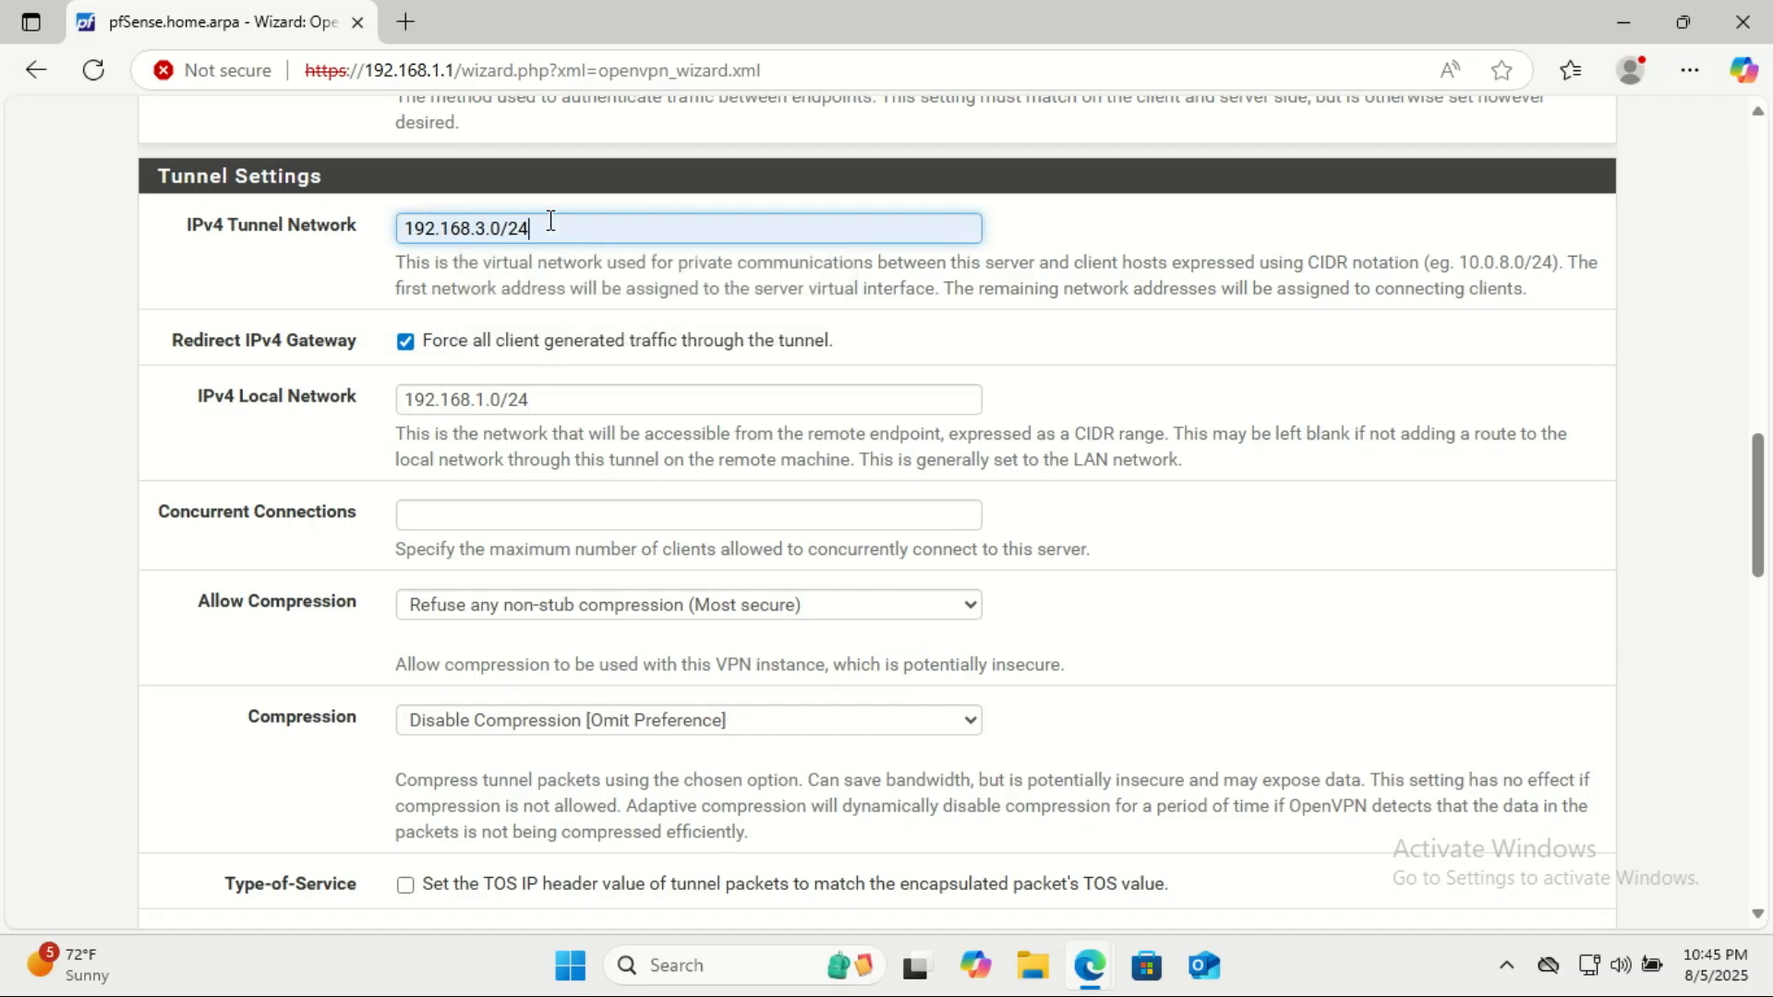
Keep 192.168.1.0/24 as the IPv4 local network and submit the server settings.
click(554, 397)
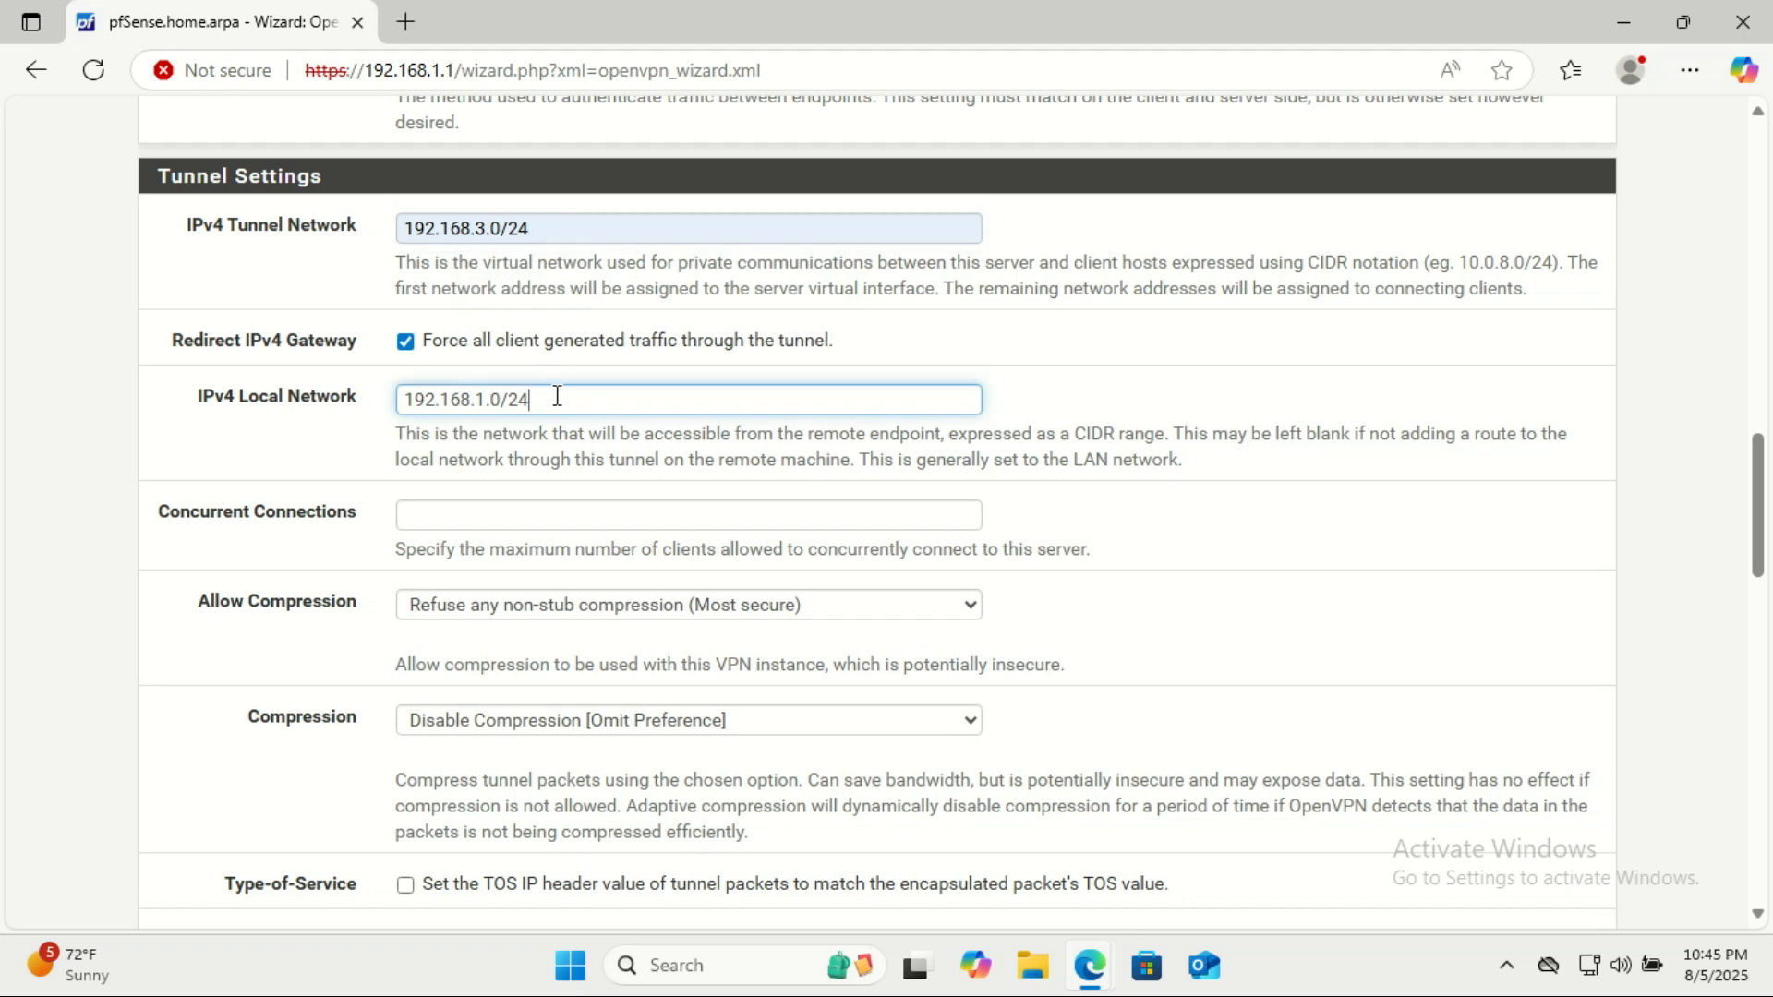
drag(562, 393, 361, 385)
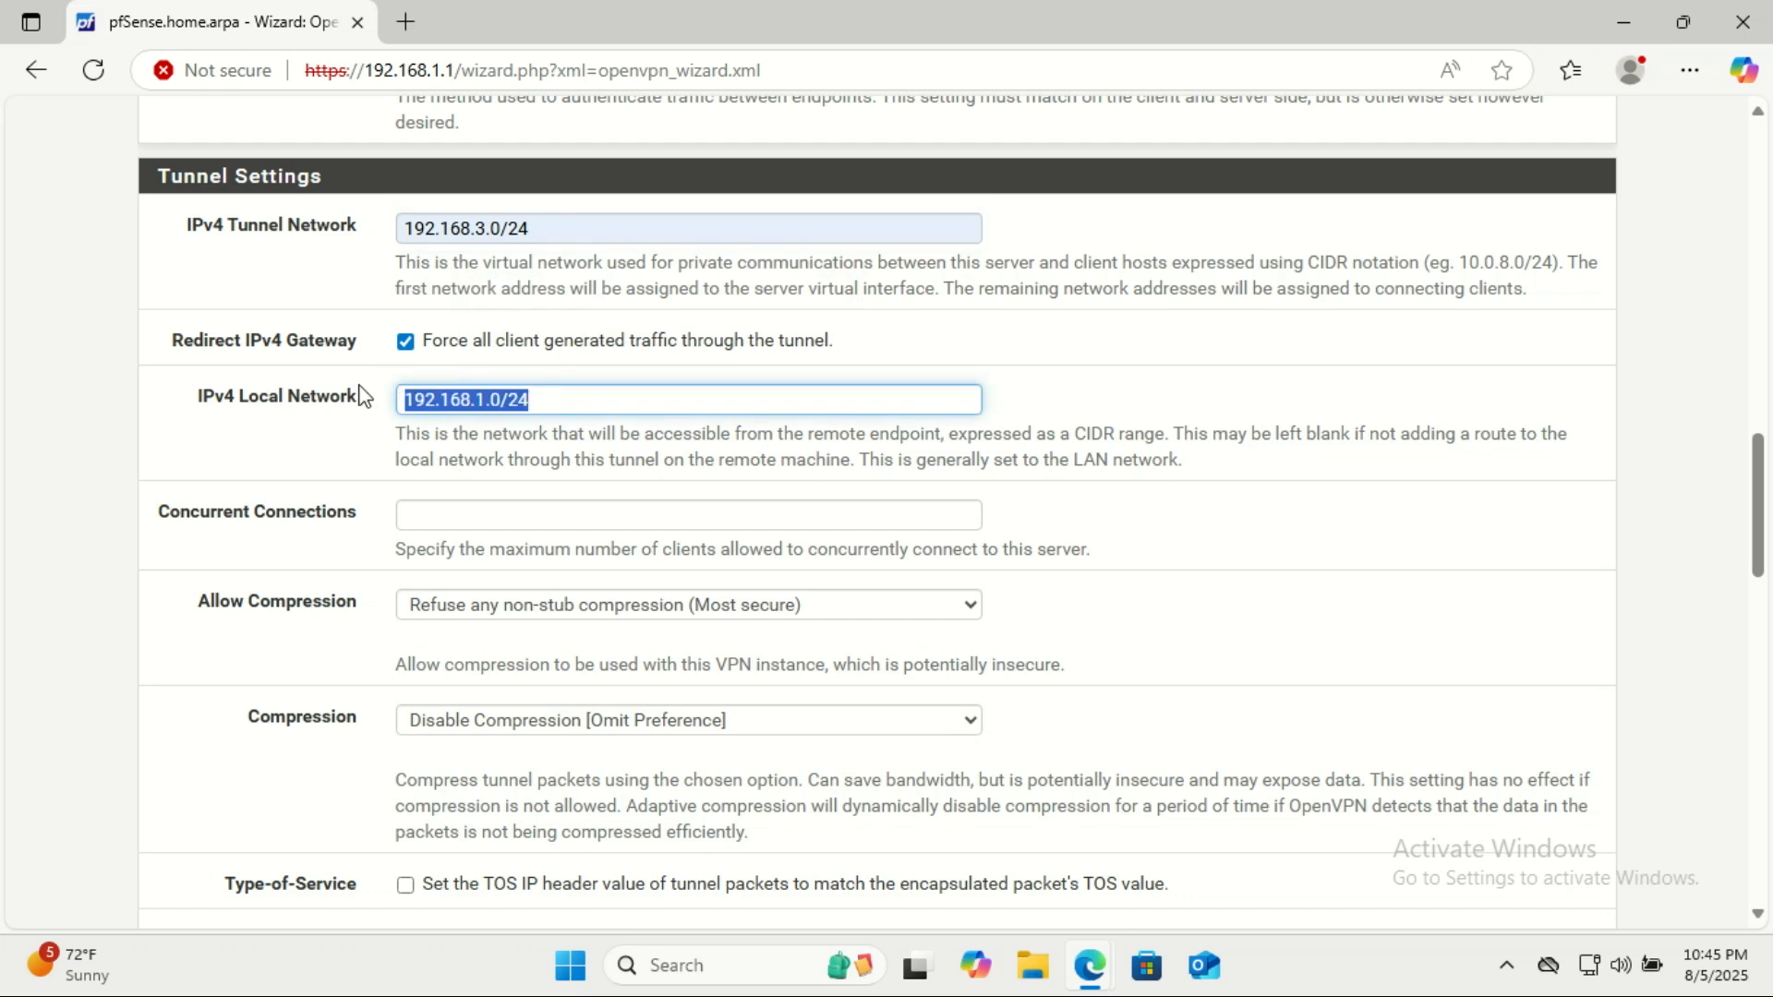
click(549, 404)
drag(551, 399, 387, 410)
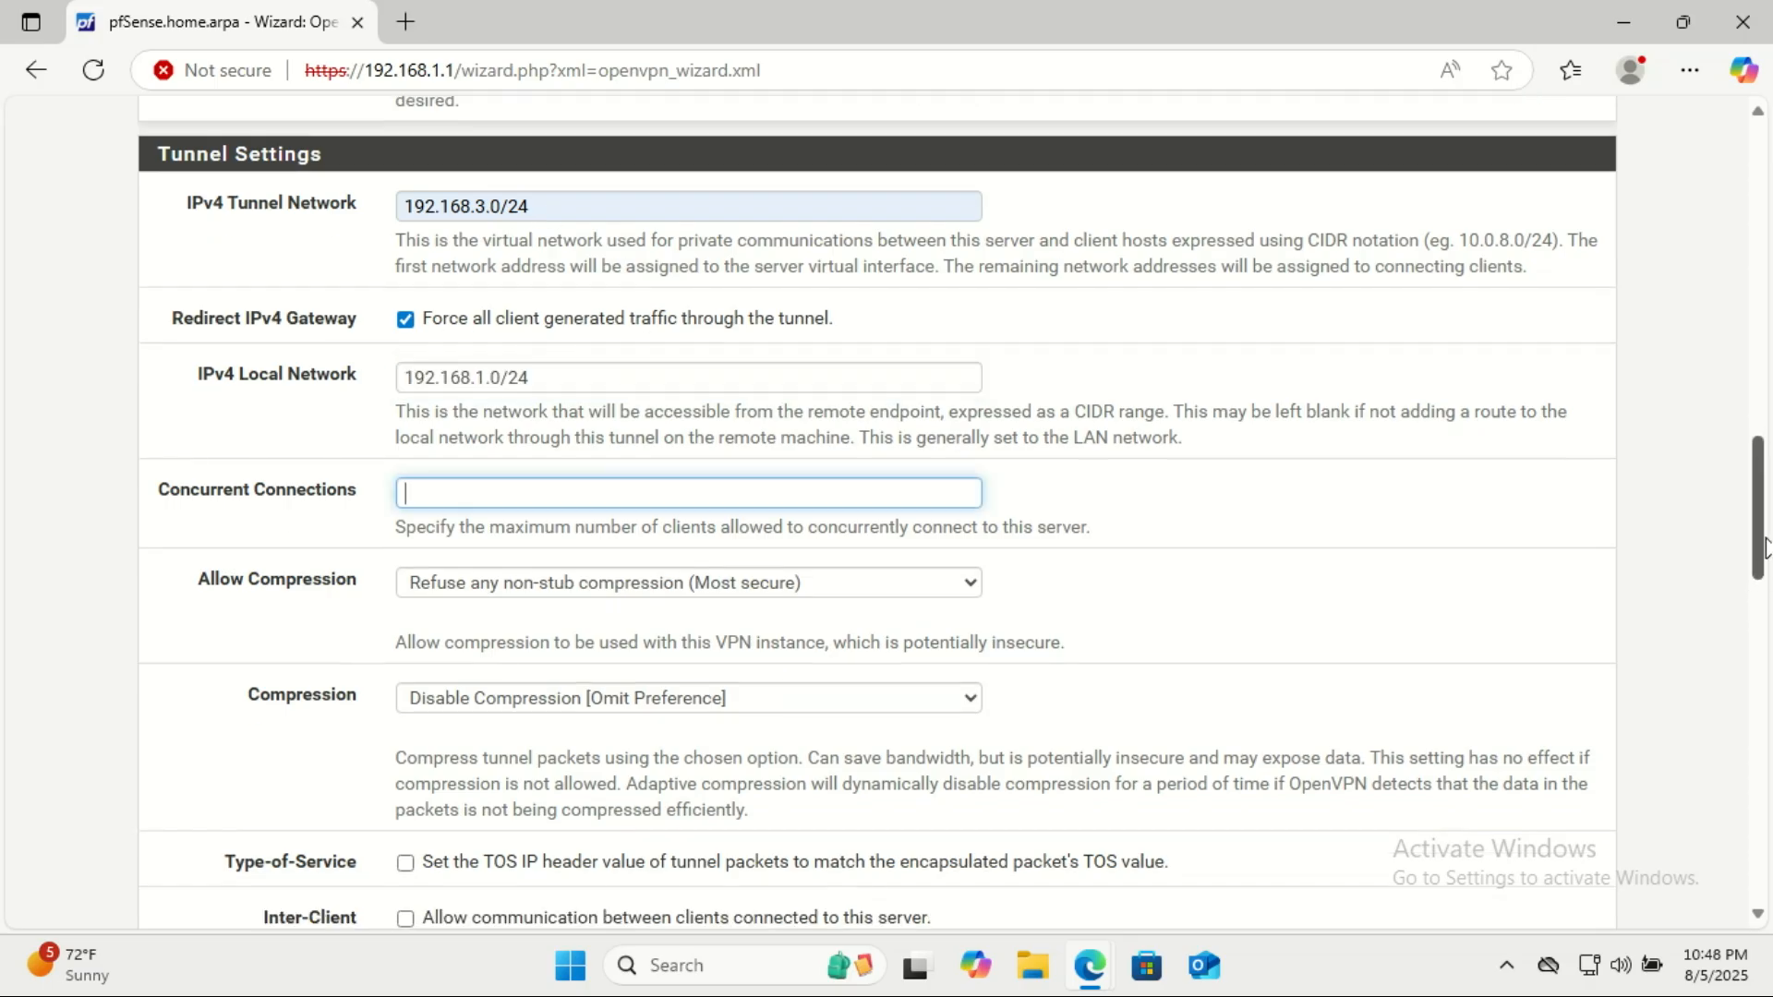
drag(1766, 530, 1766, 846)
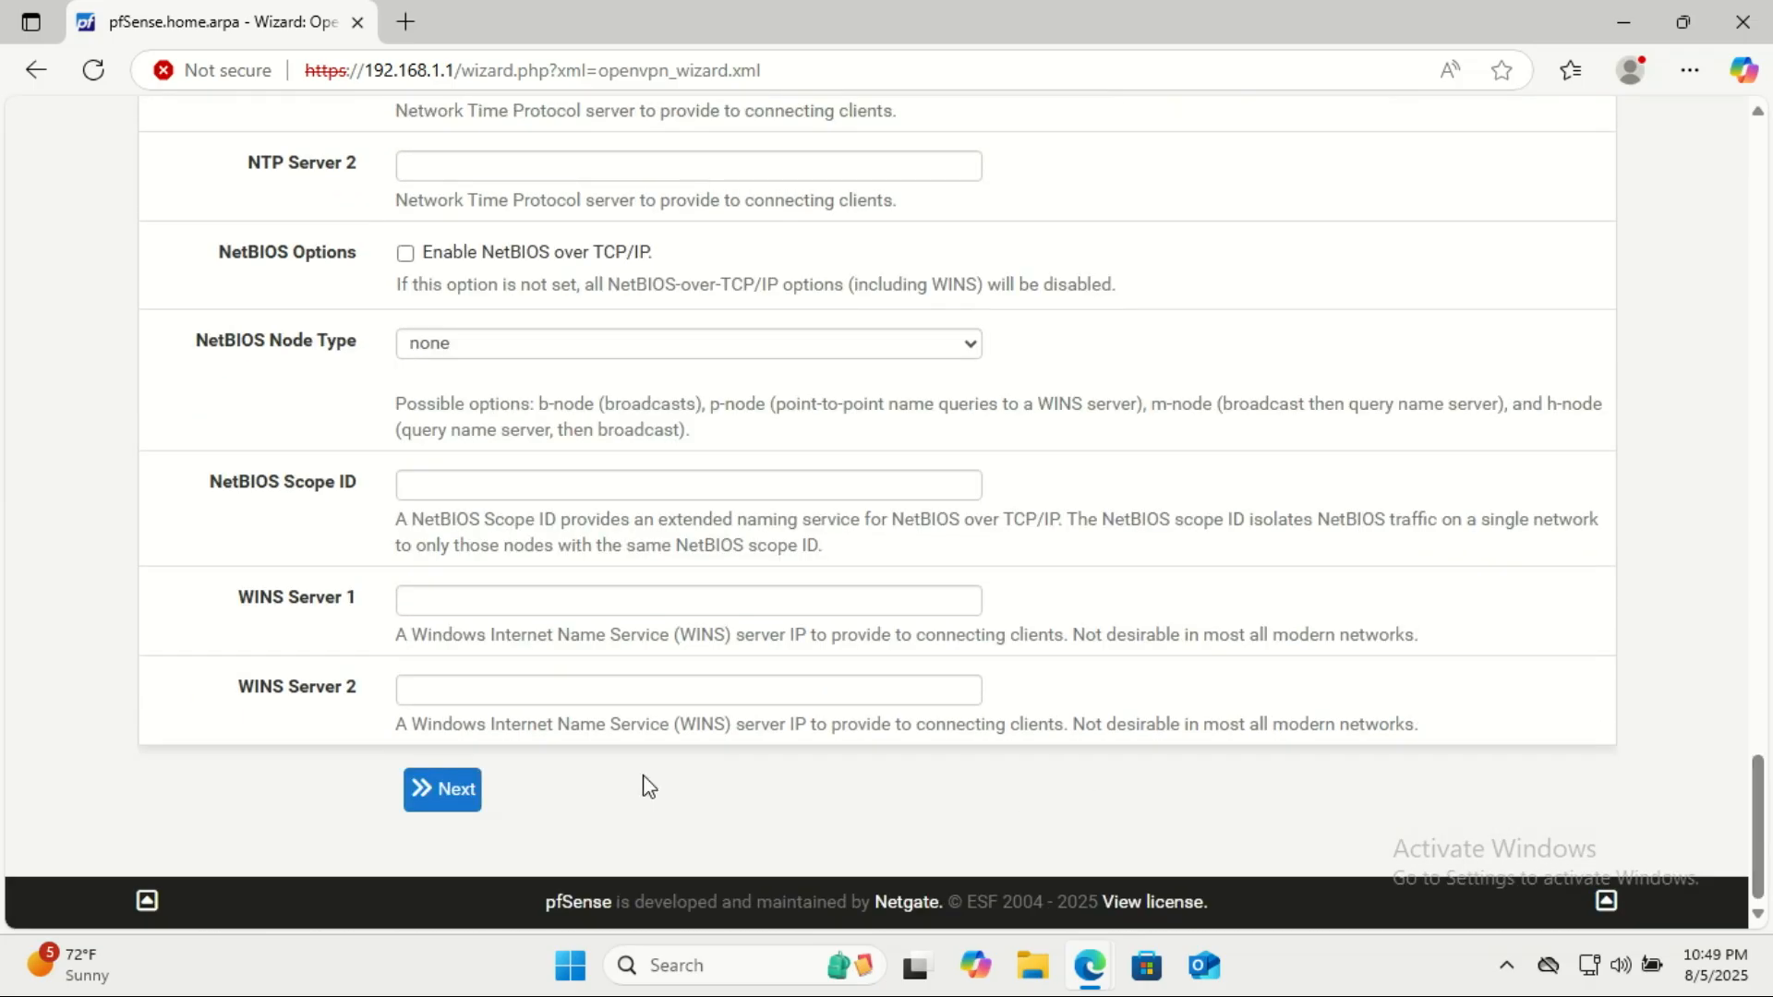
click(444, 792)
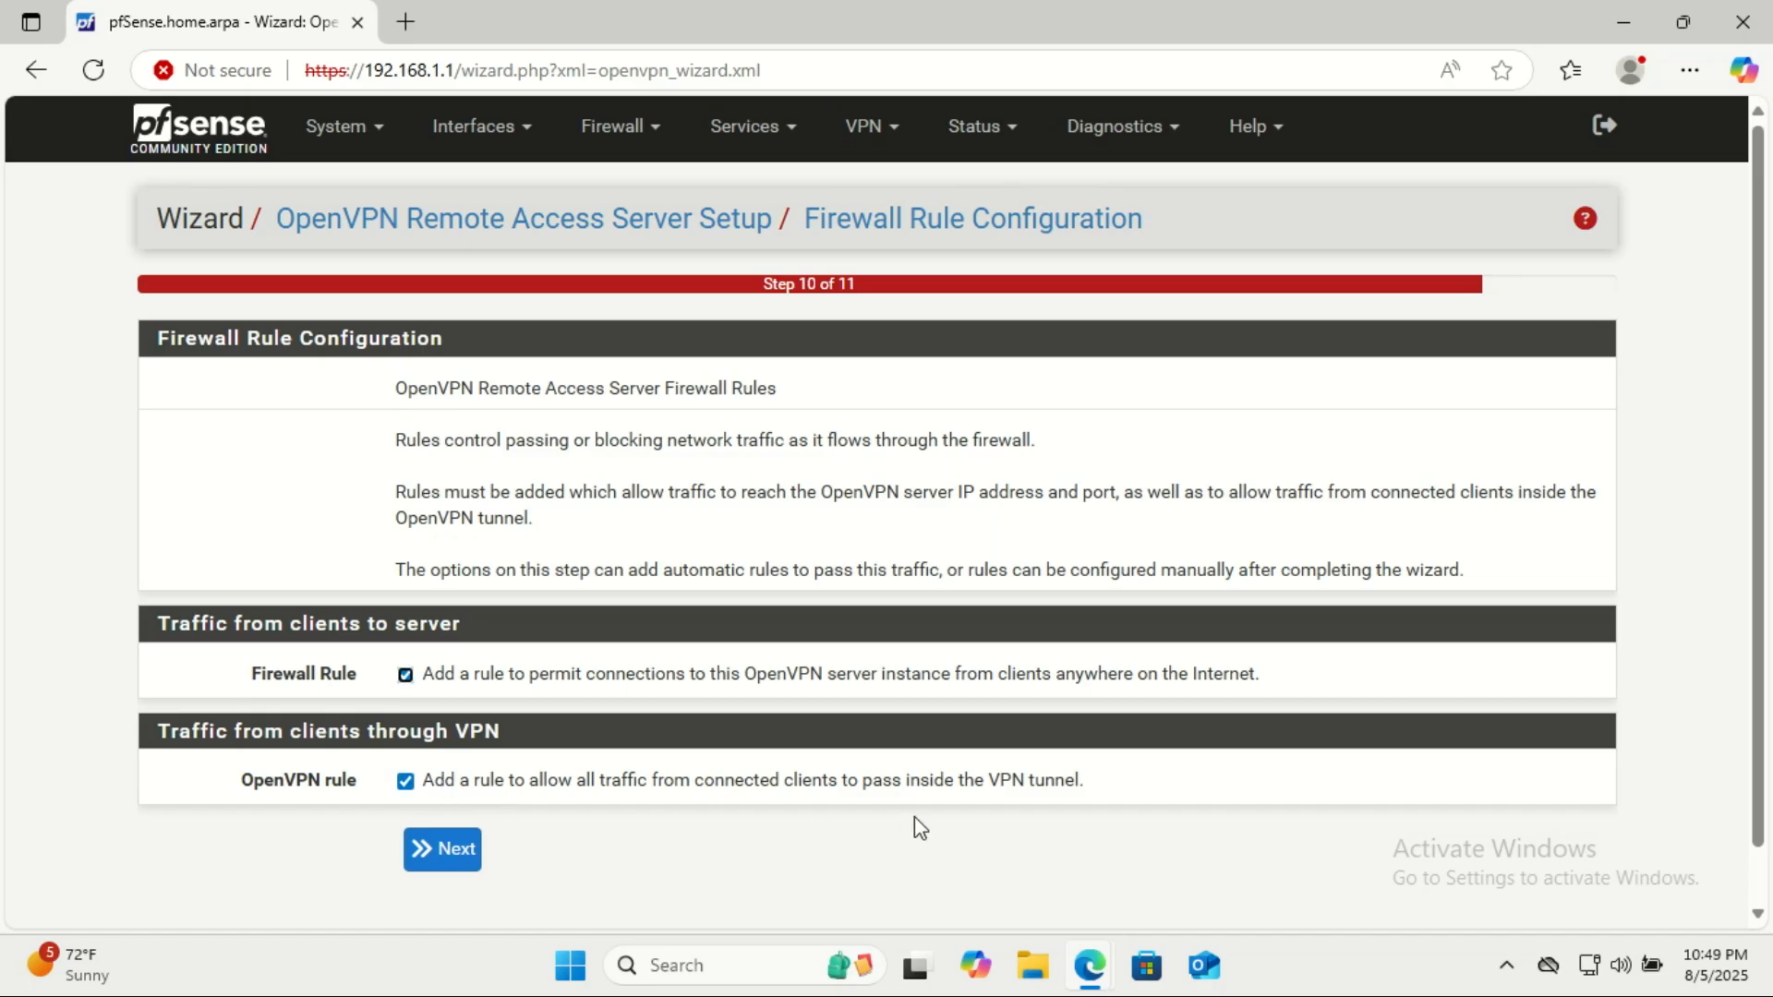
Accept the automatic firewall rule and OpenVPN rule for client traffic and finish the wizard.
scroll(1764, 490, down, 1)
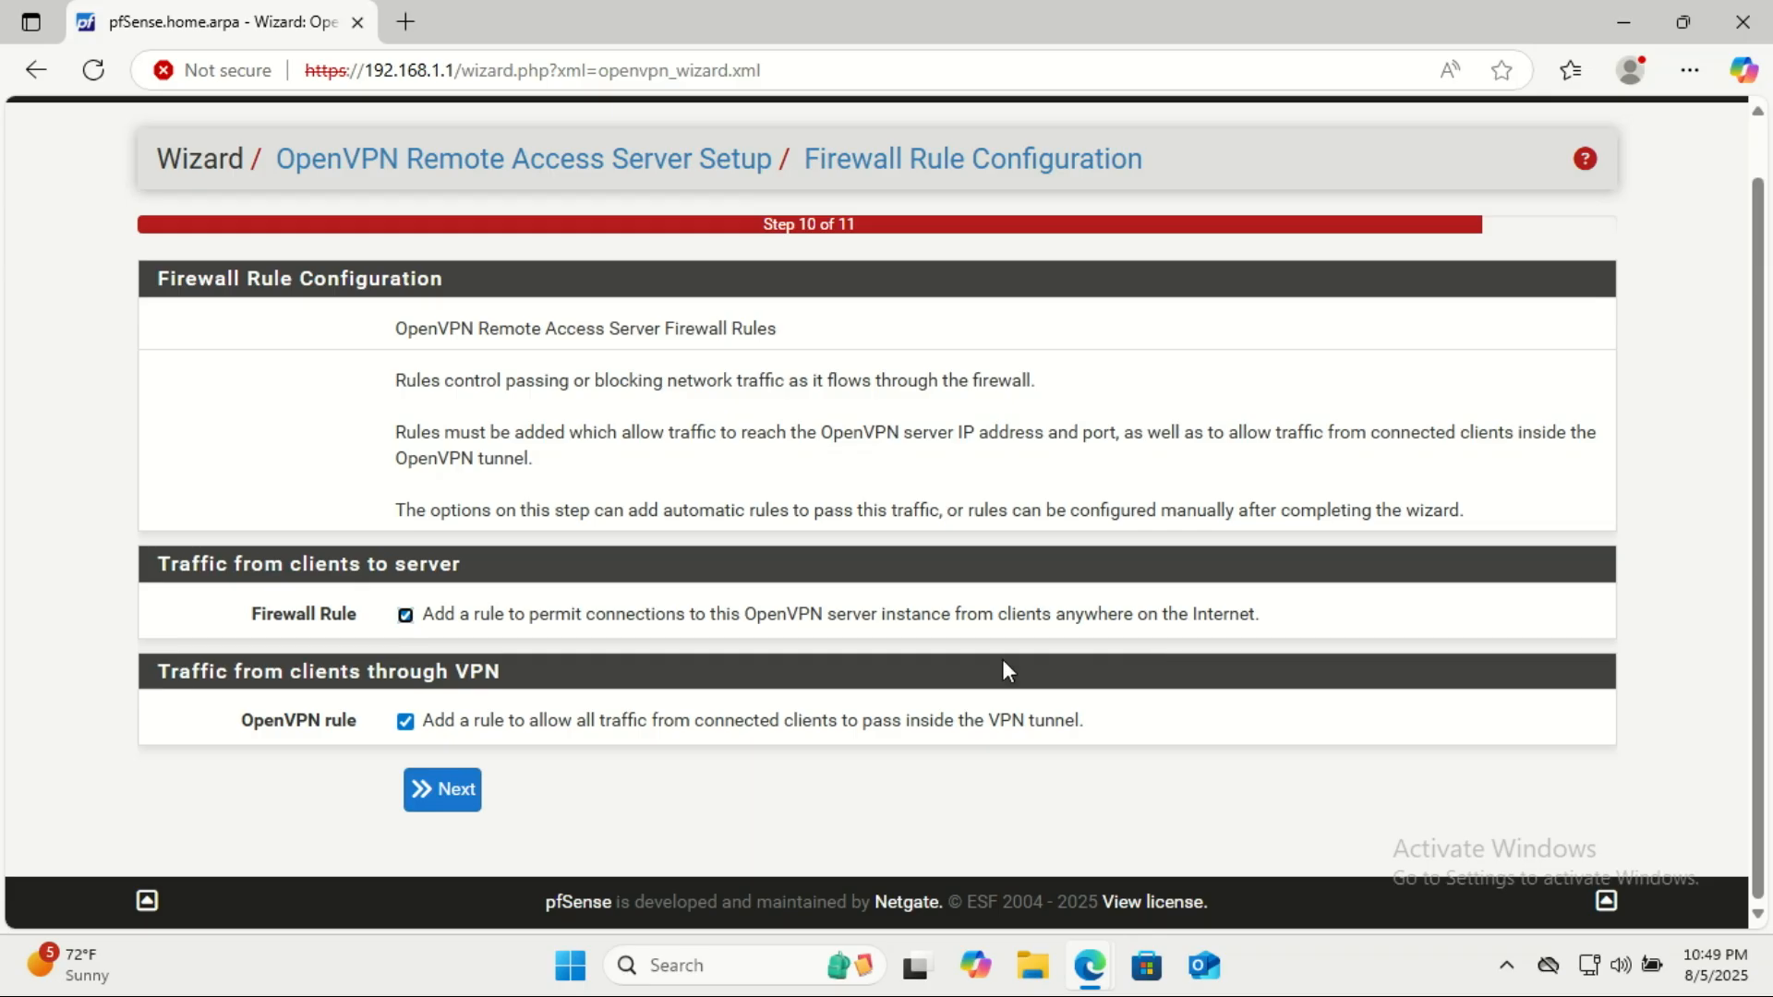
click(452, 790)
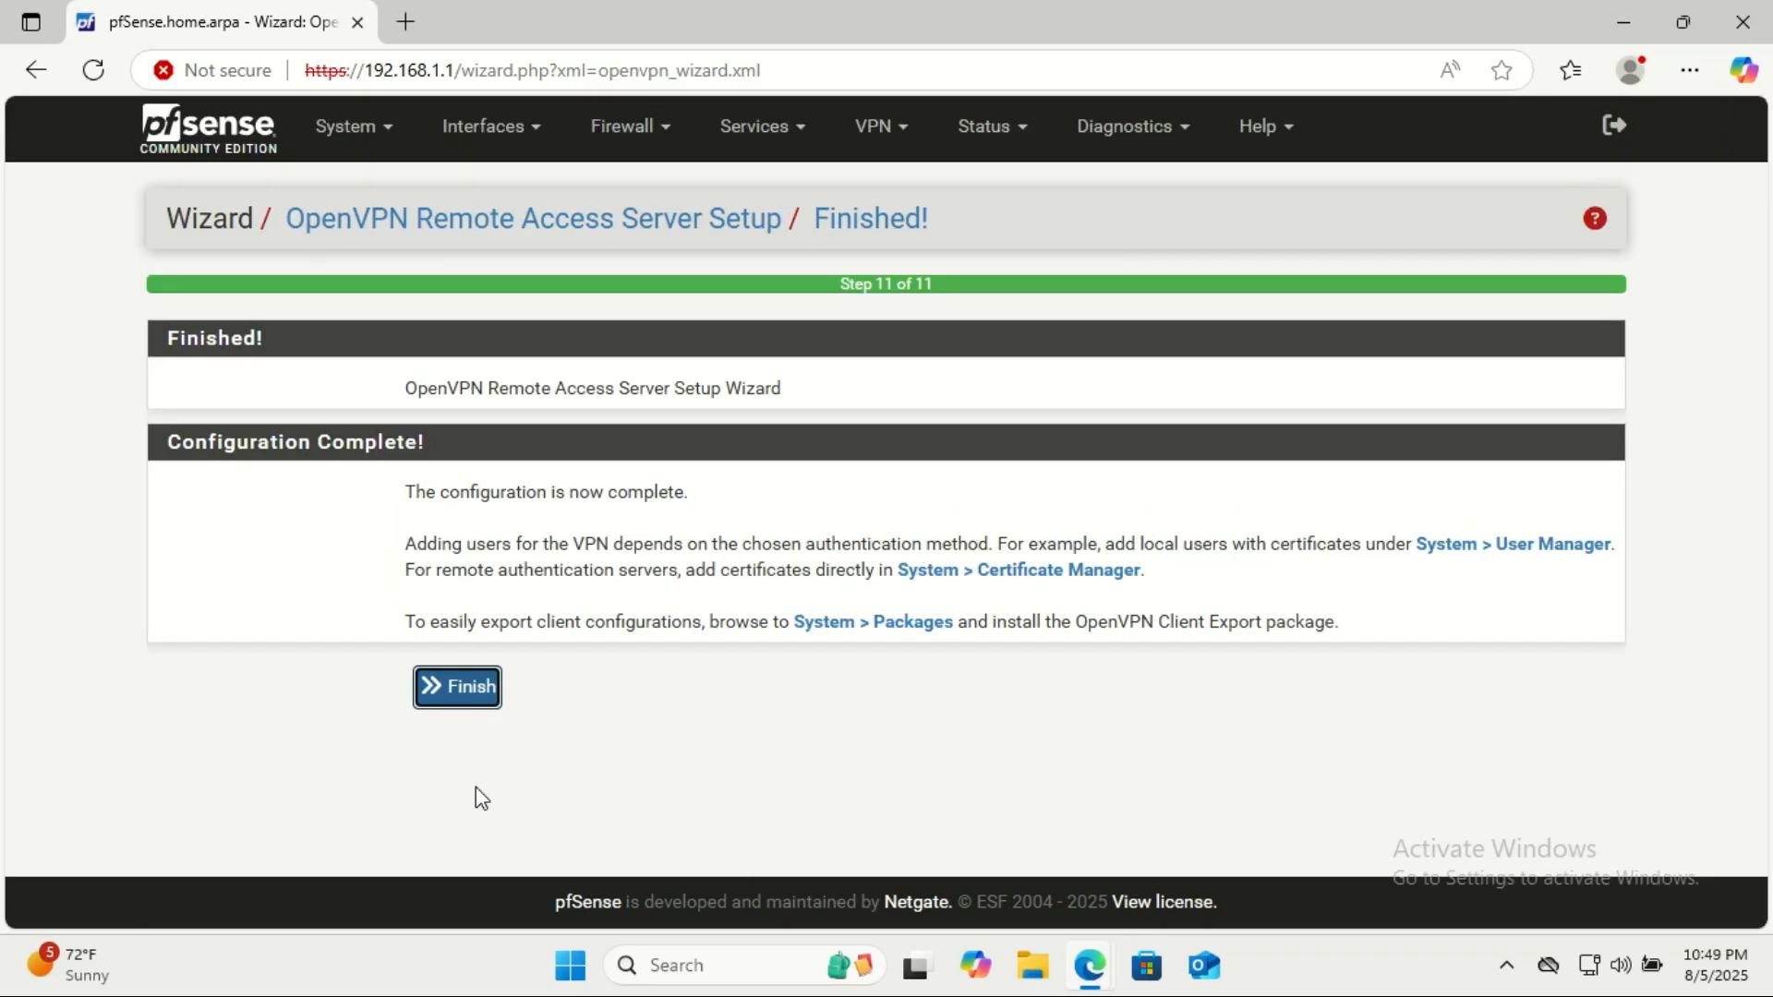
click(465, 688)
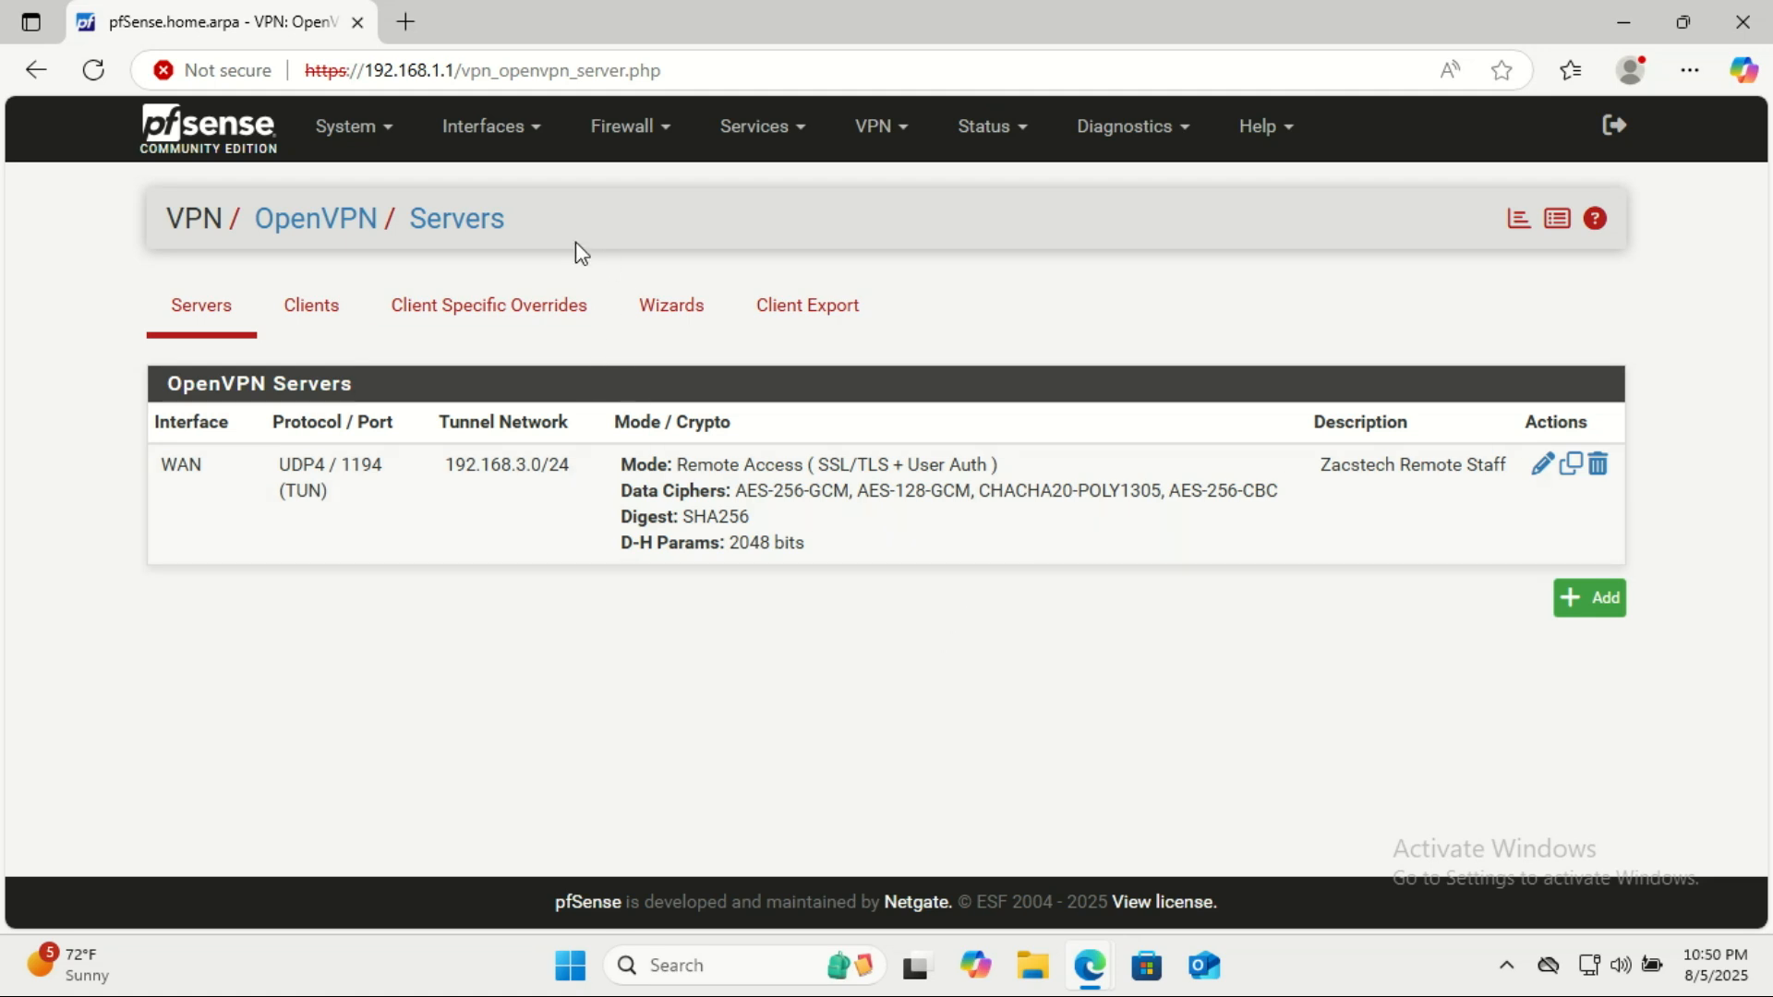
Search the available packages for openvpn and install the openvpn-client-export package.
click(388, 145)
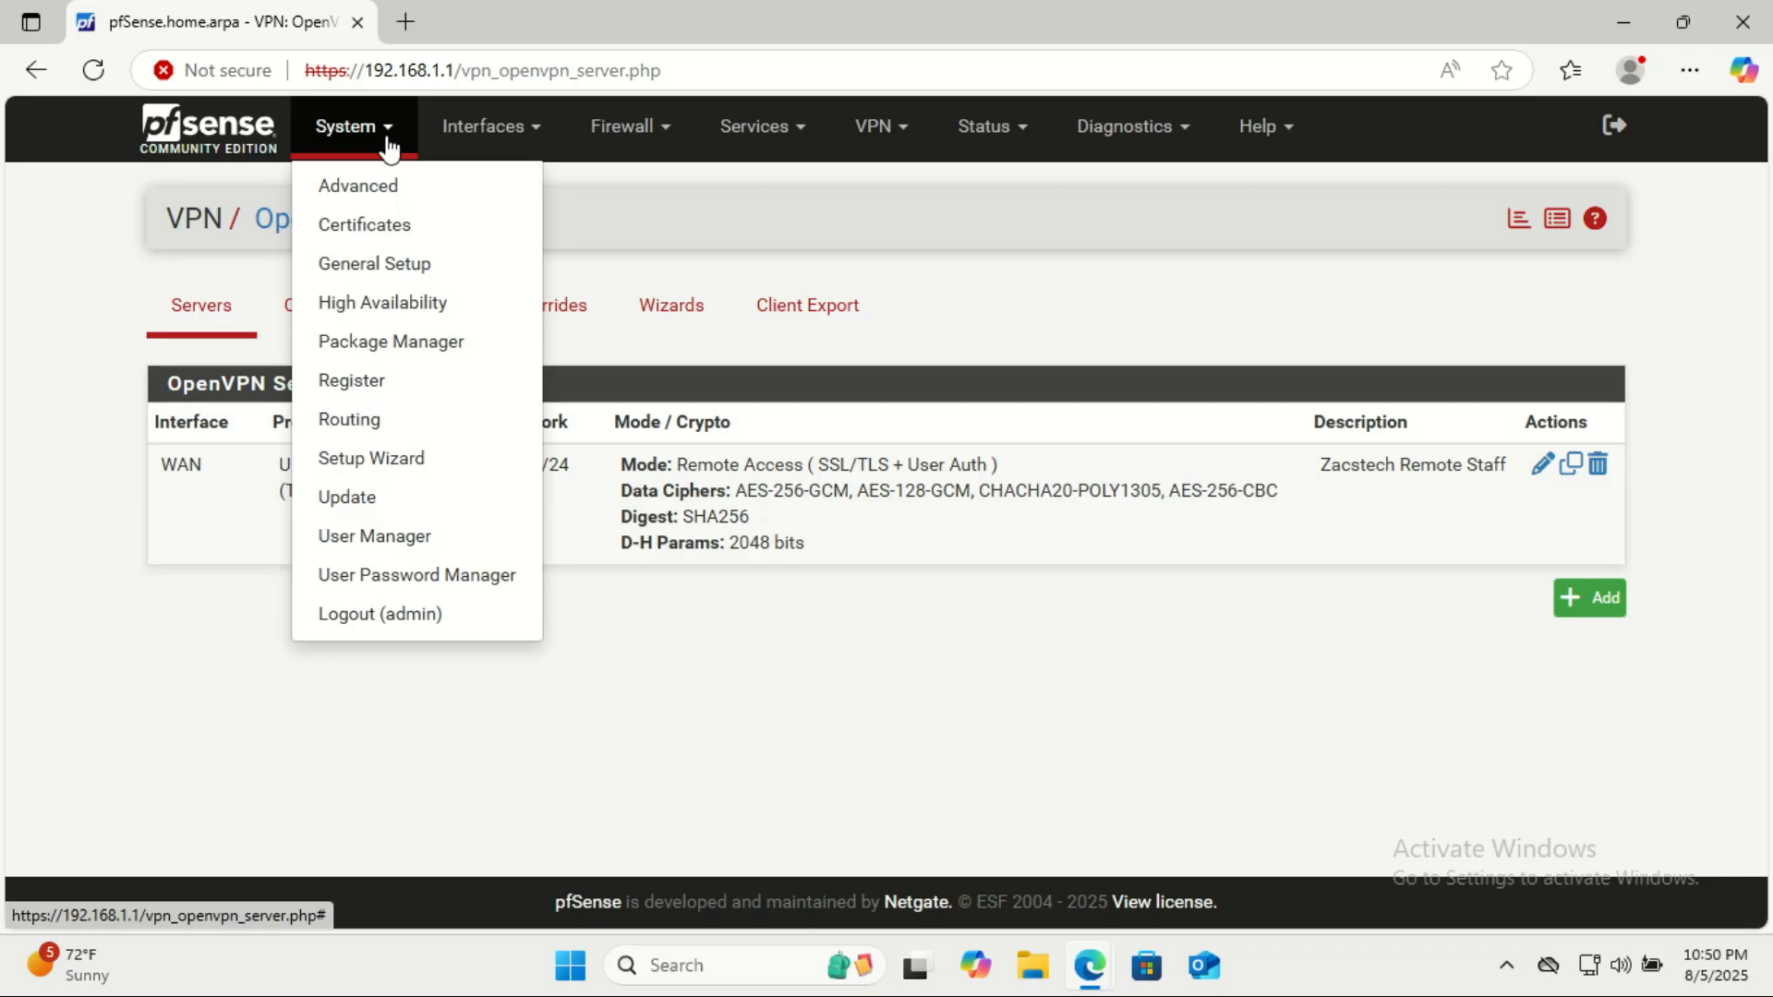
click(424, 343)
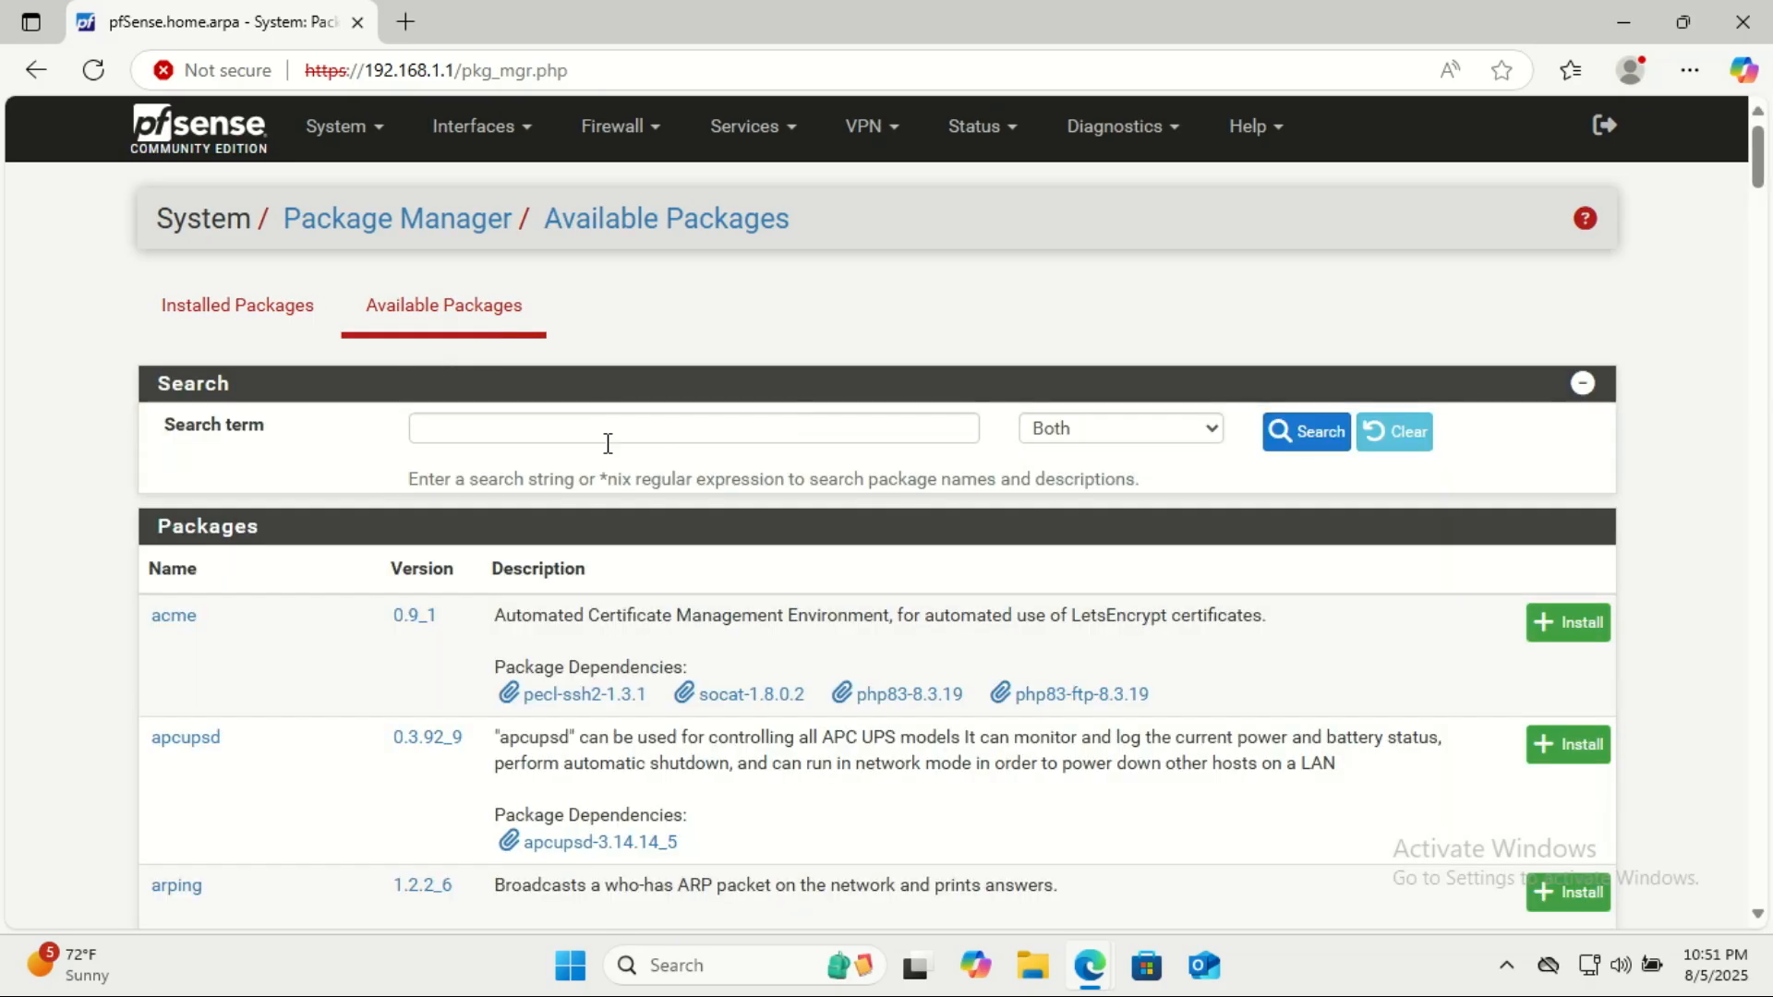
click(793, 430)
text(openv)
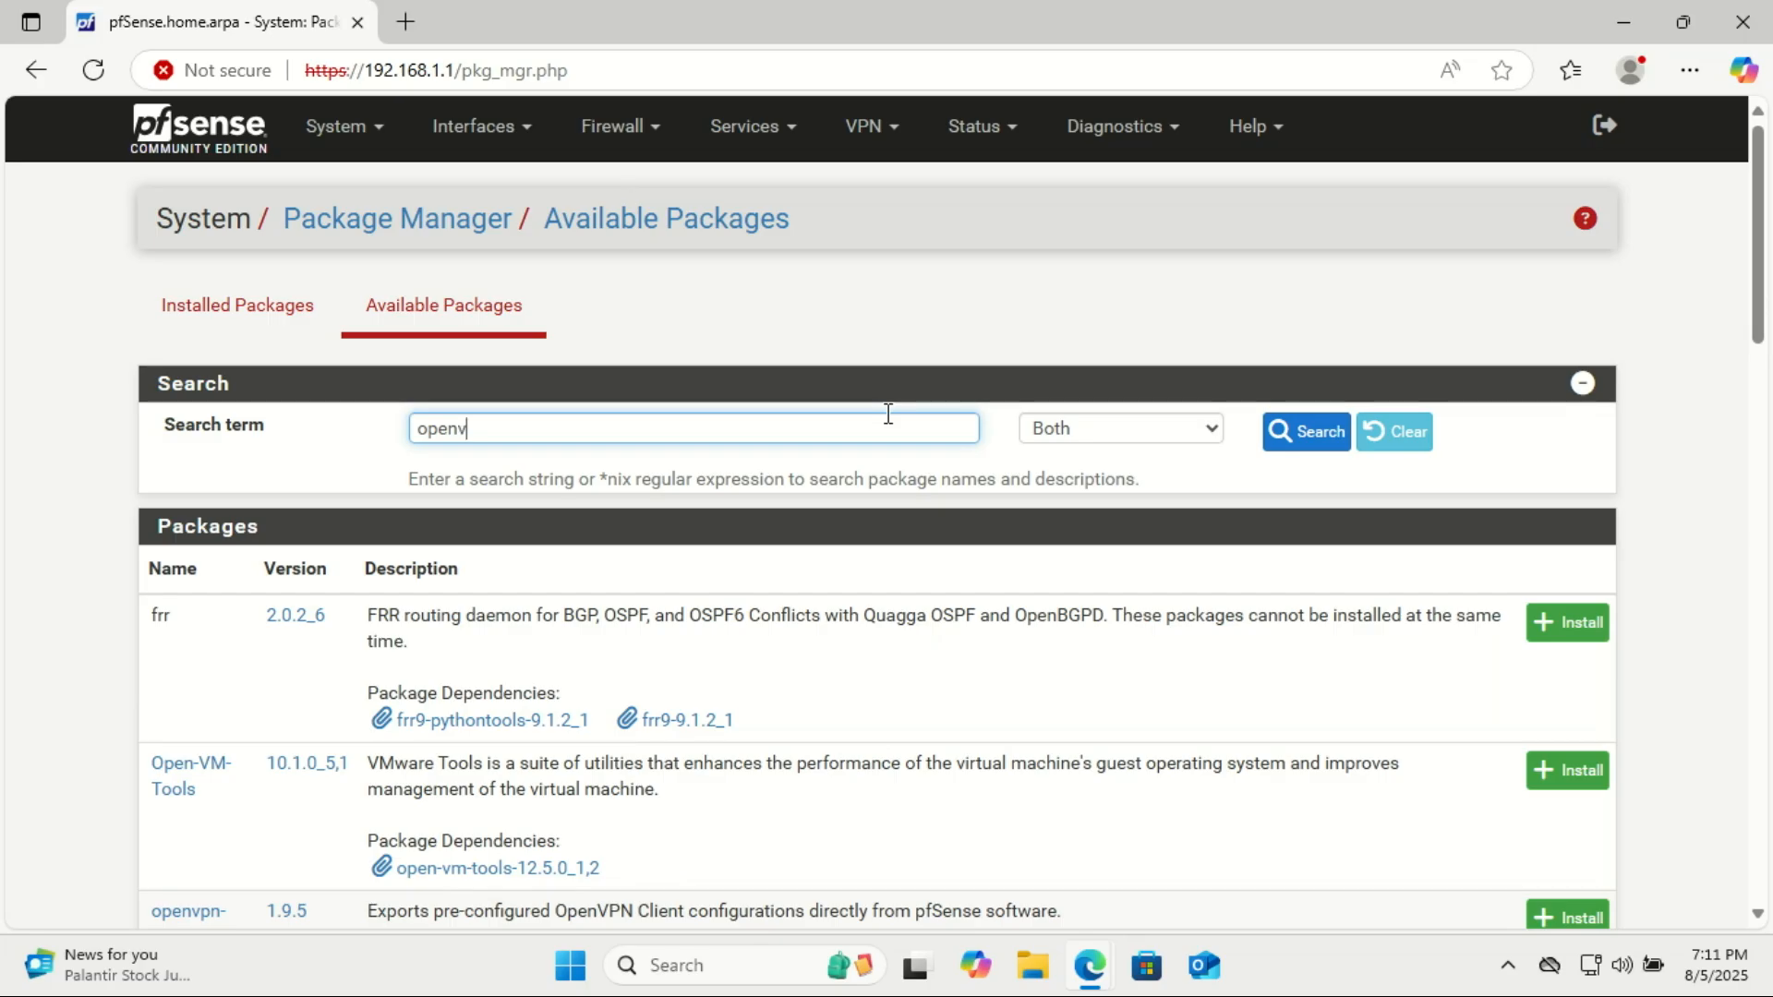
text(pn)
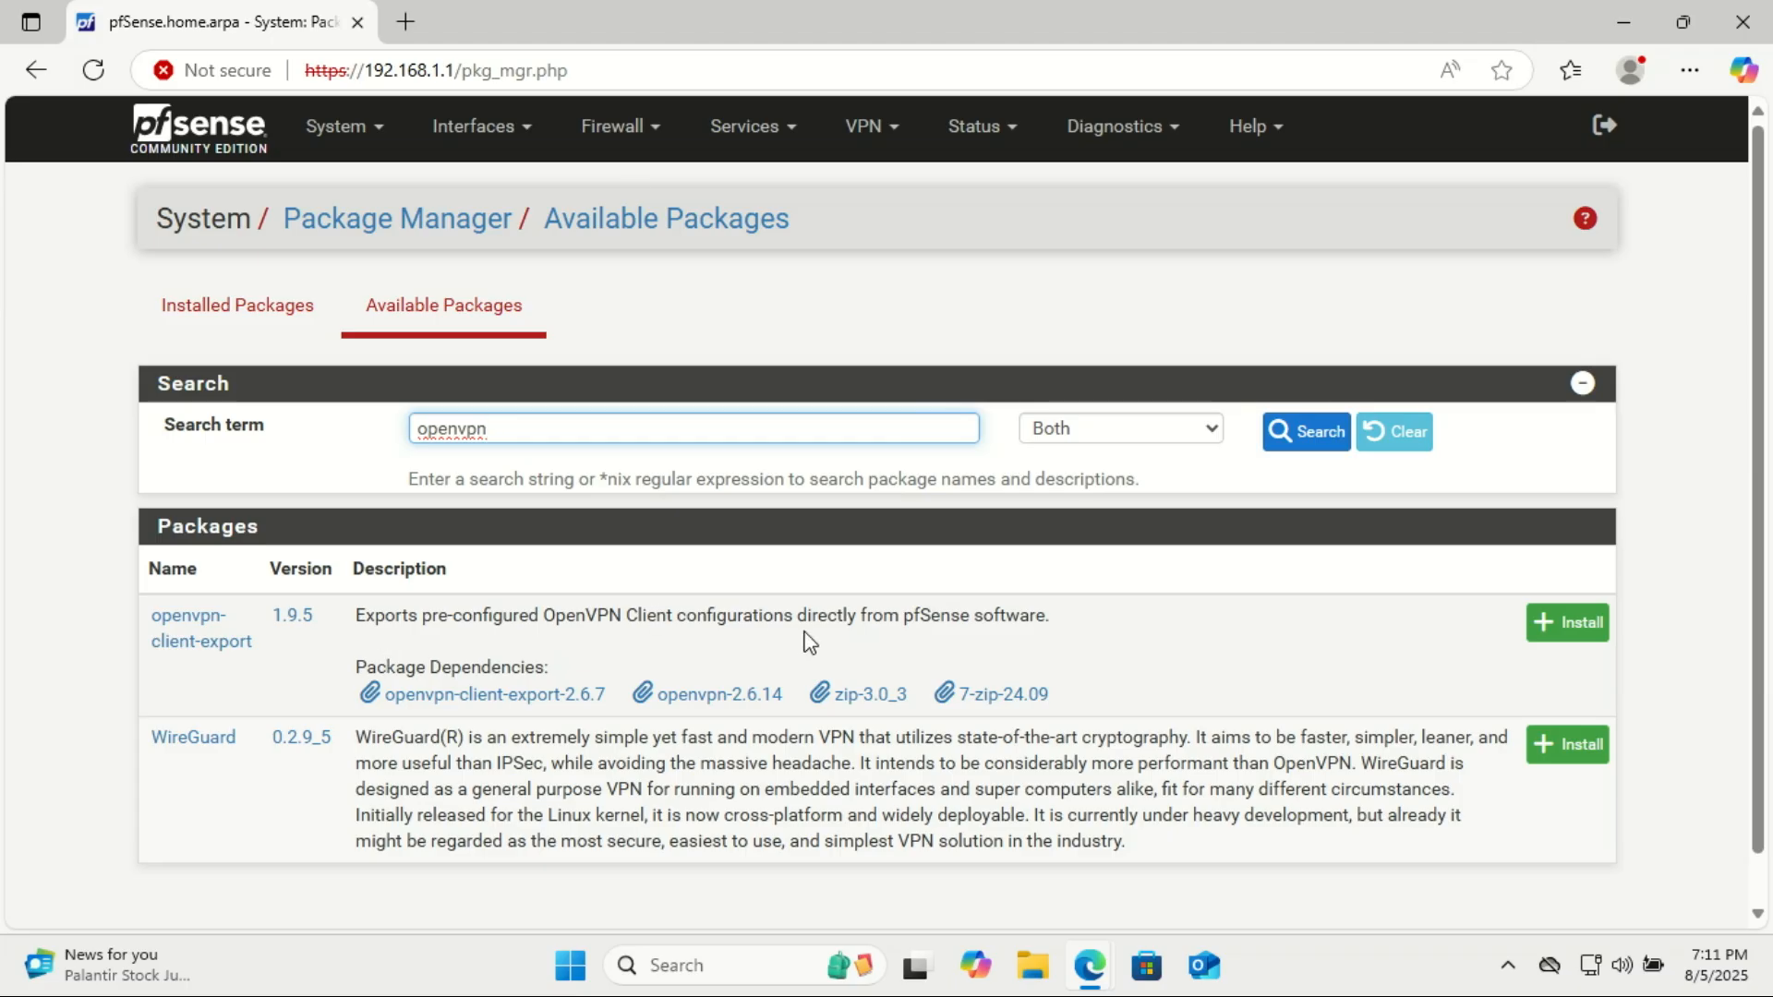
click(1573, 622)
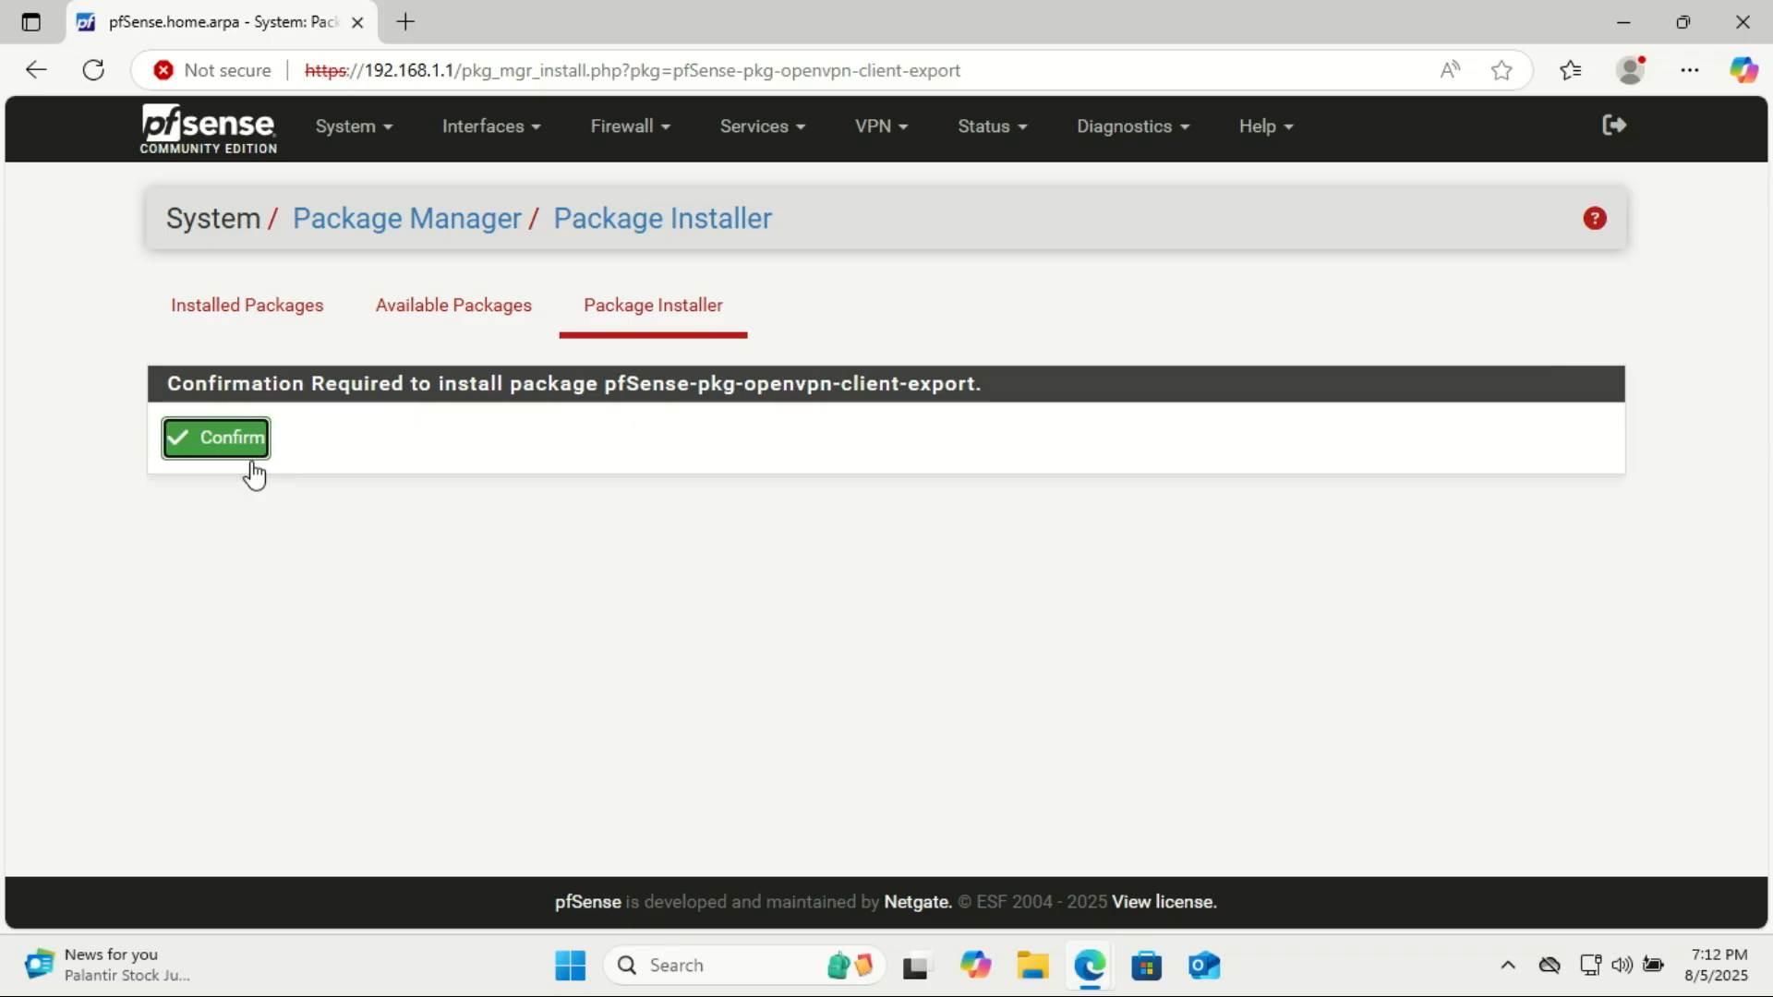
click(207, 451)
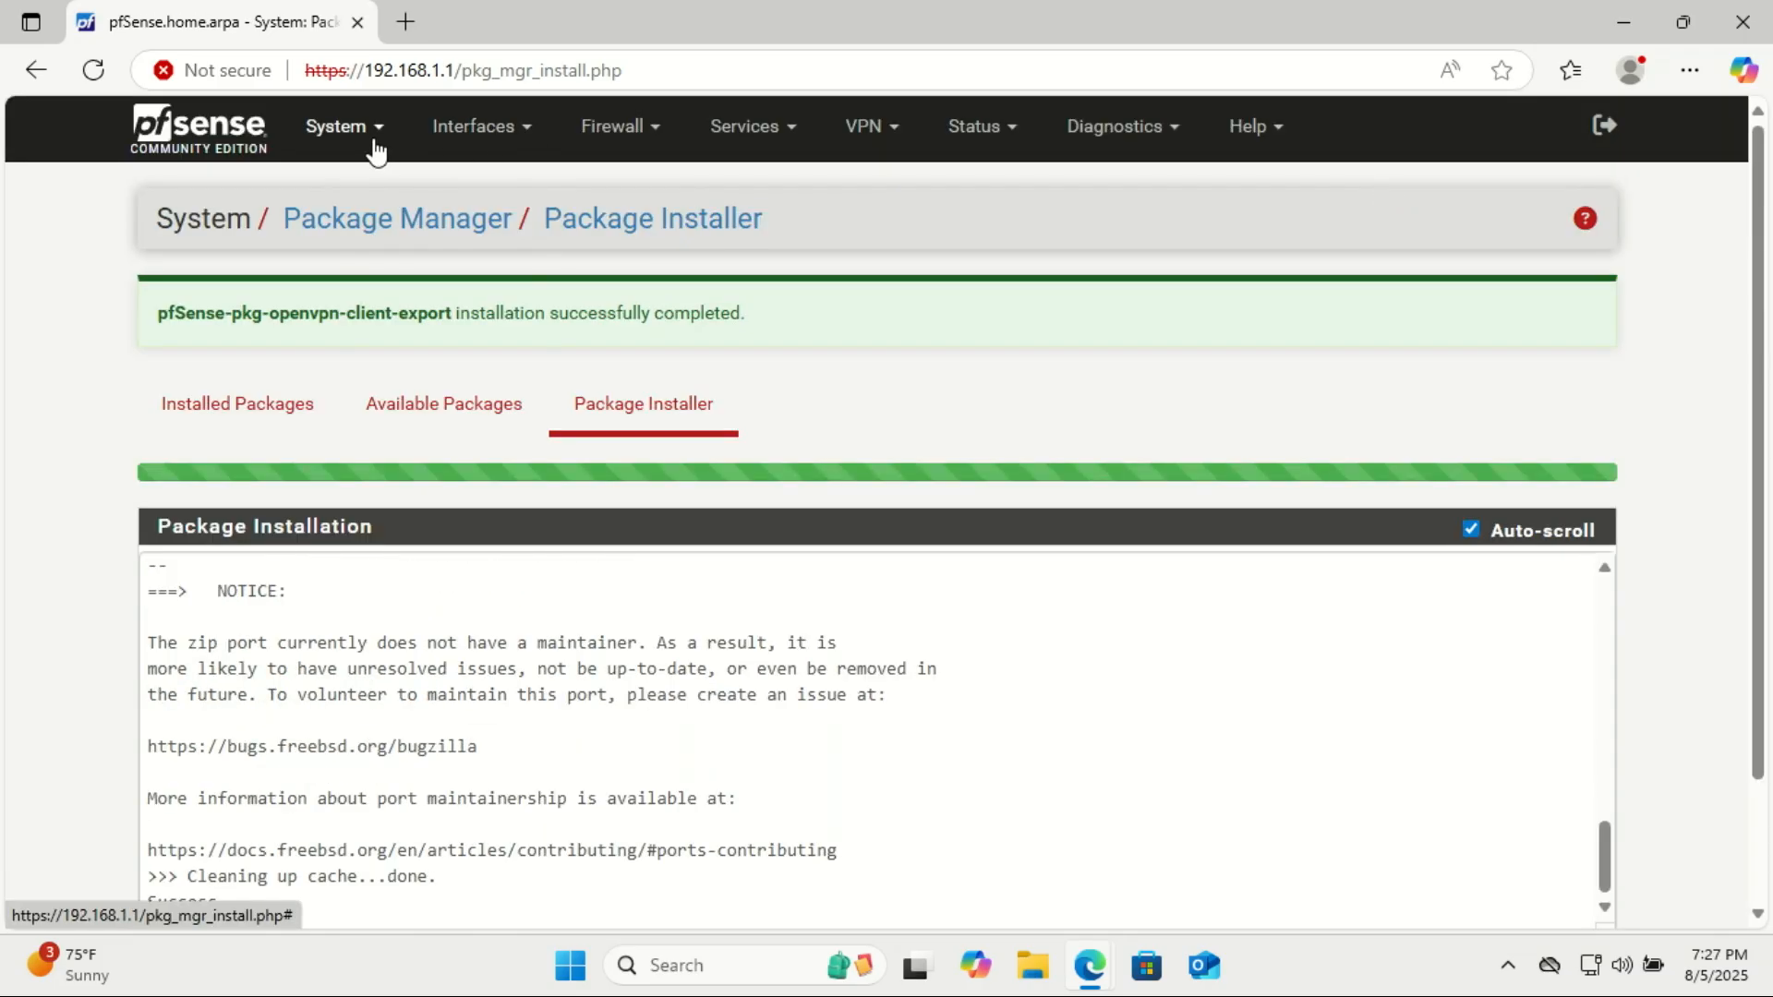
click(375, 146)
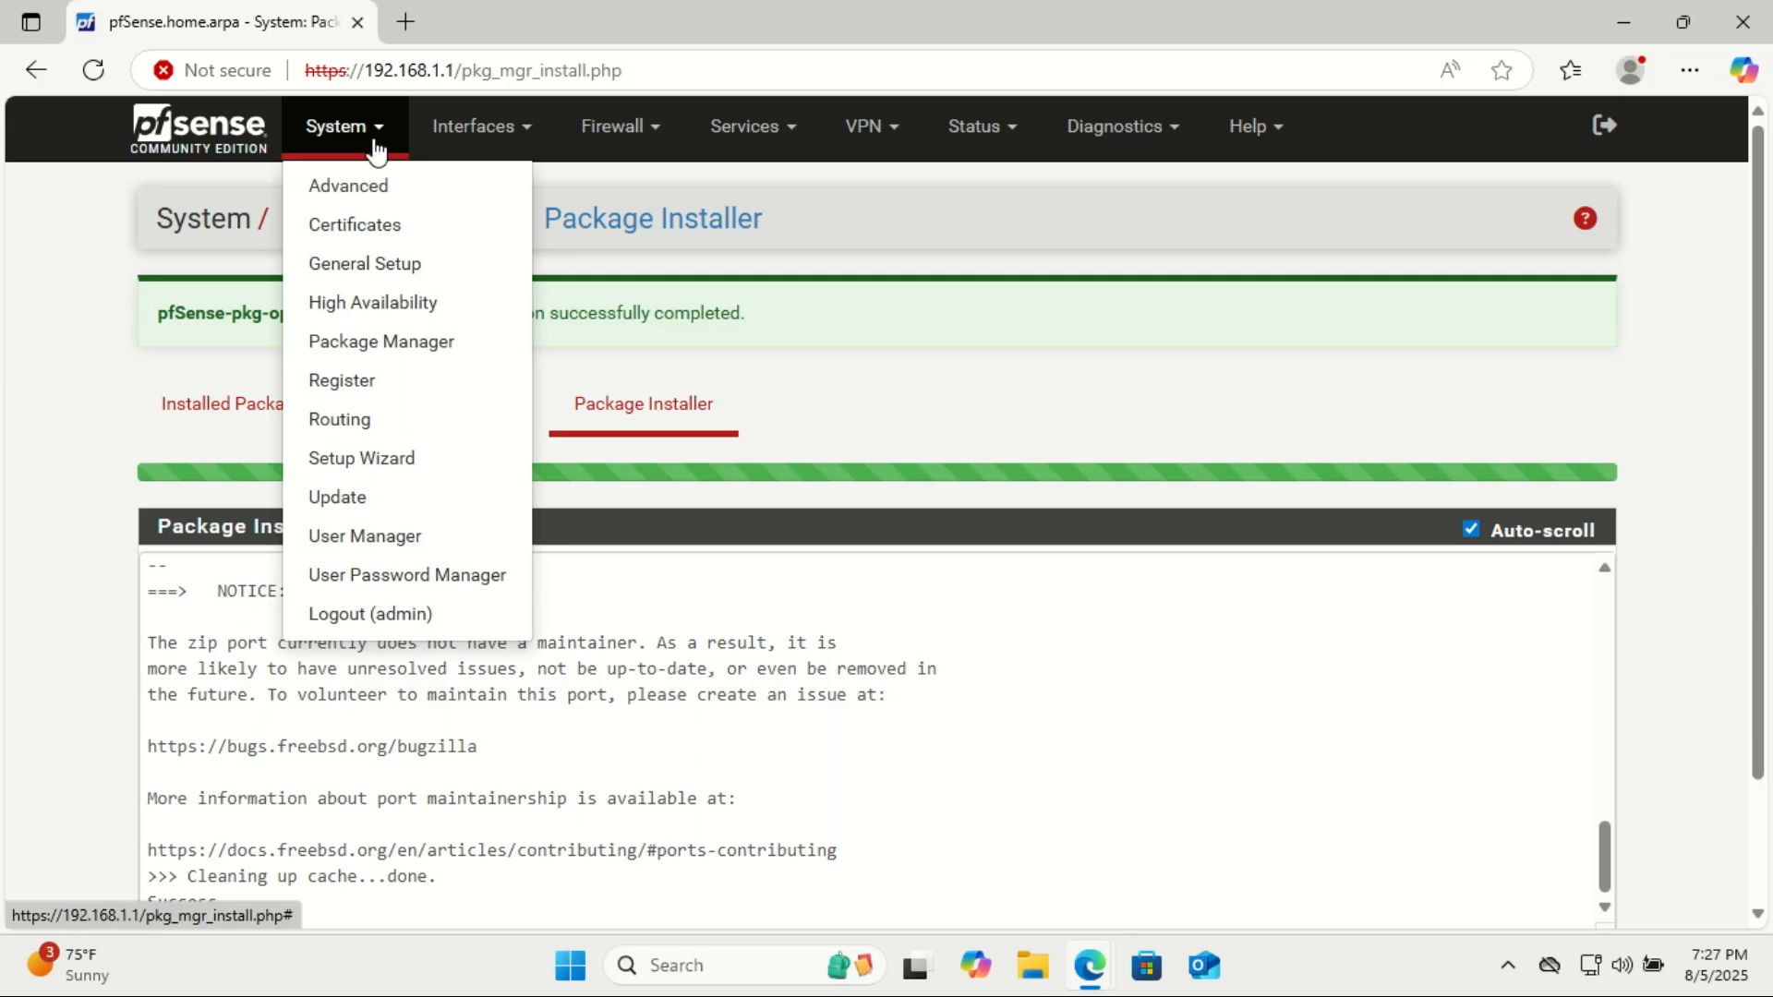
click(790, 146)
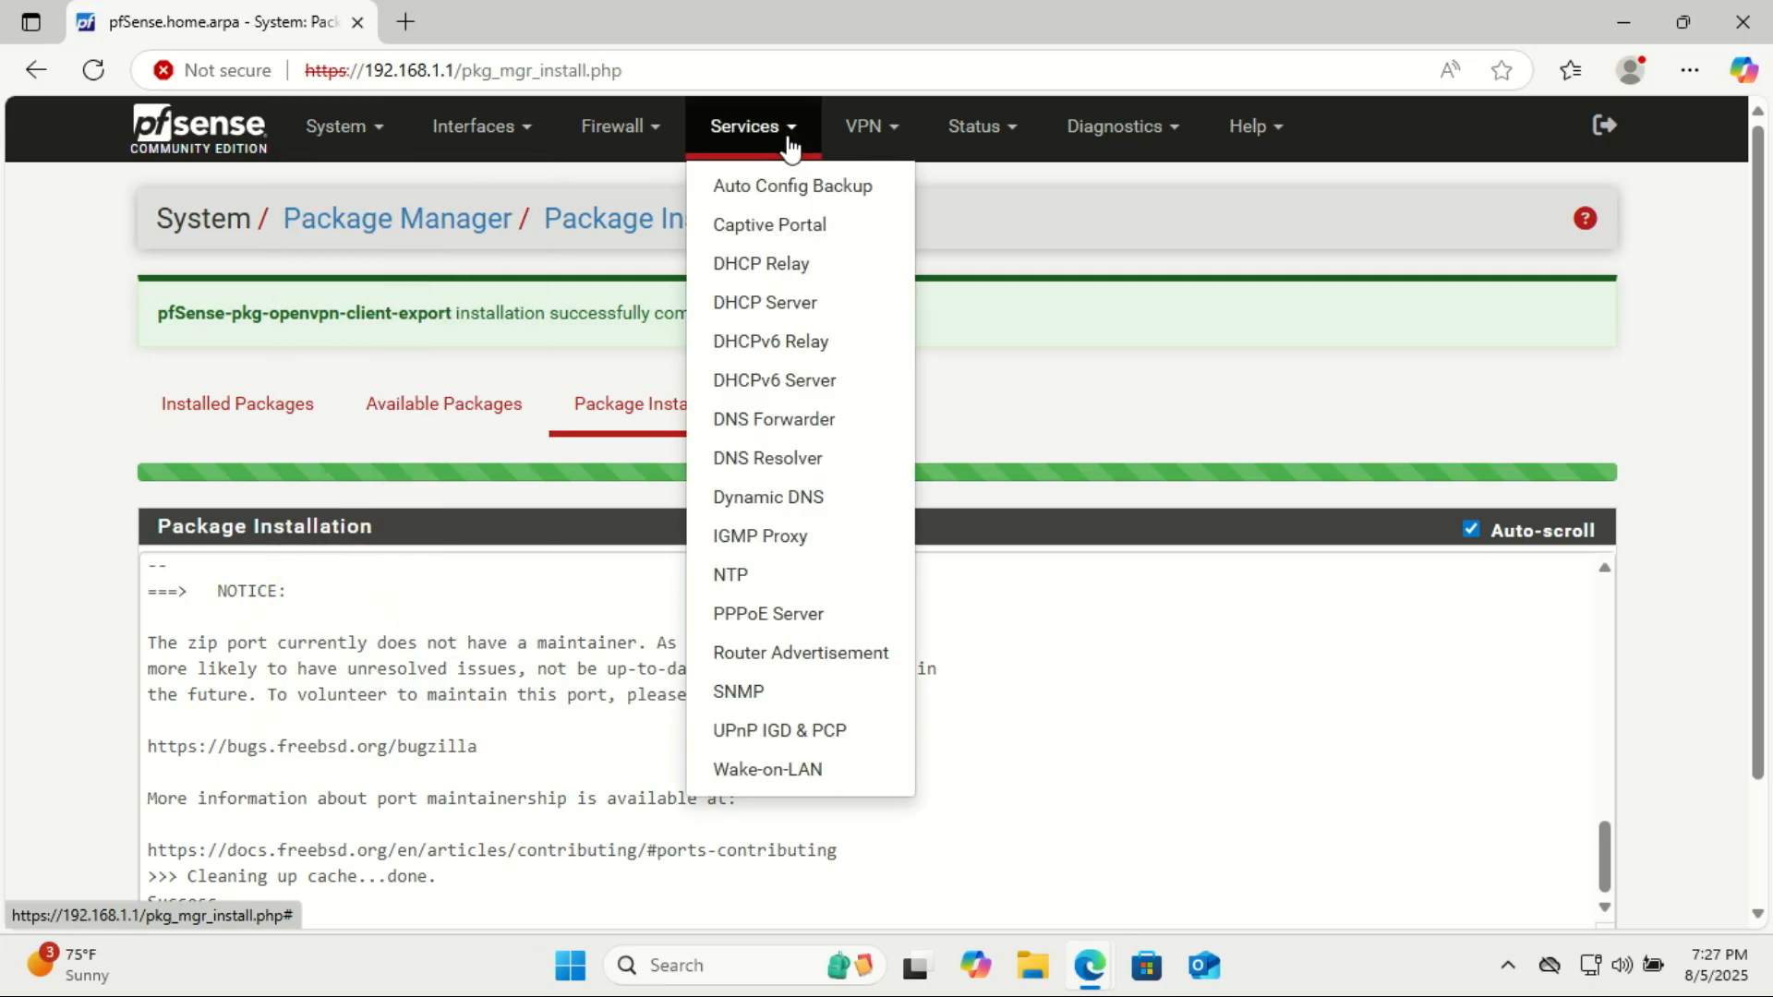
Start adding a new user account in the User Manager.
click(890, 148)
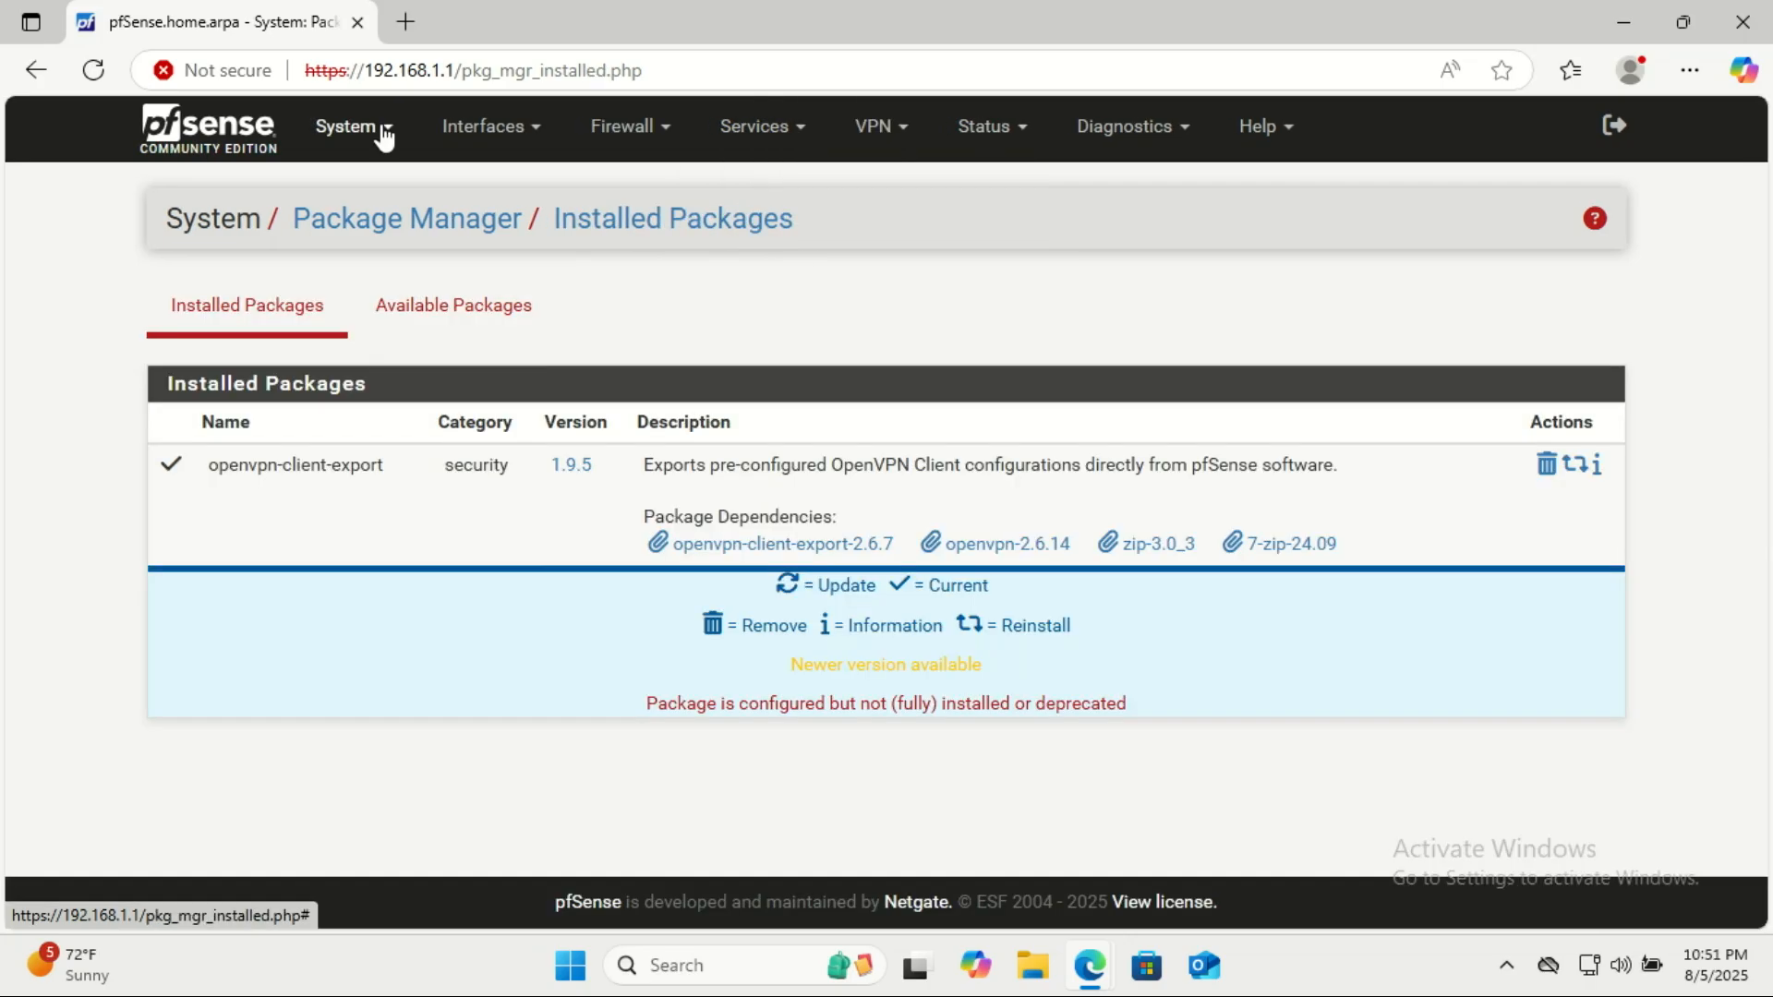
click(383, 129)
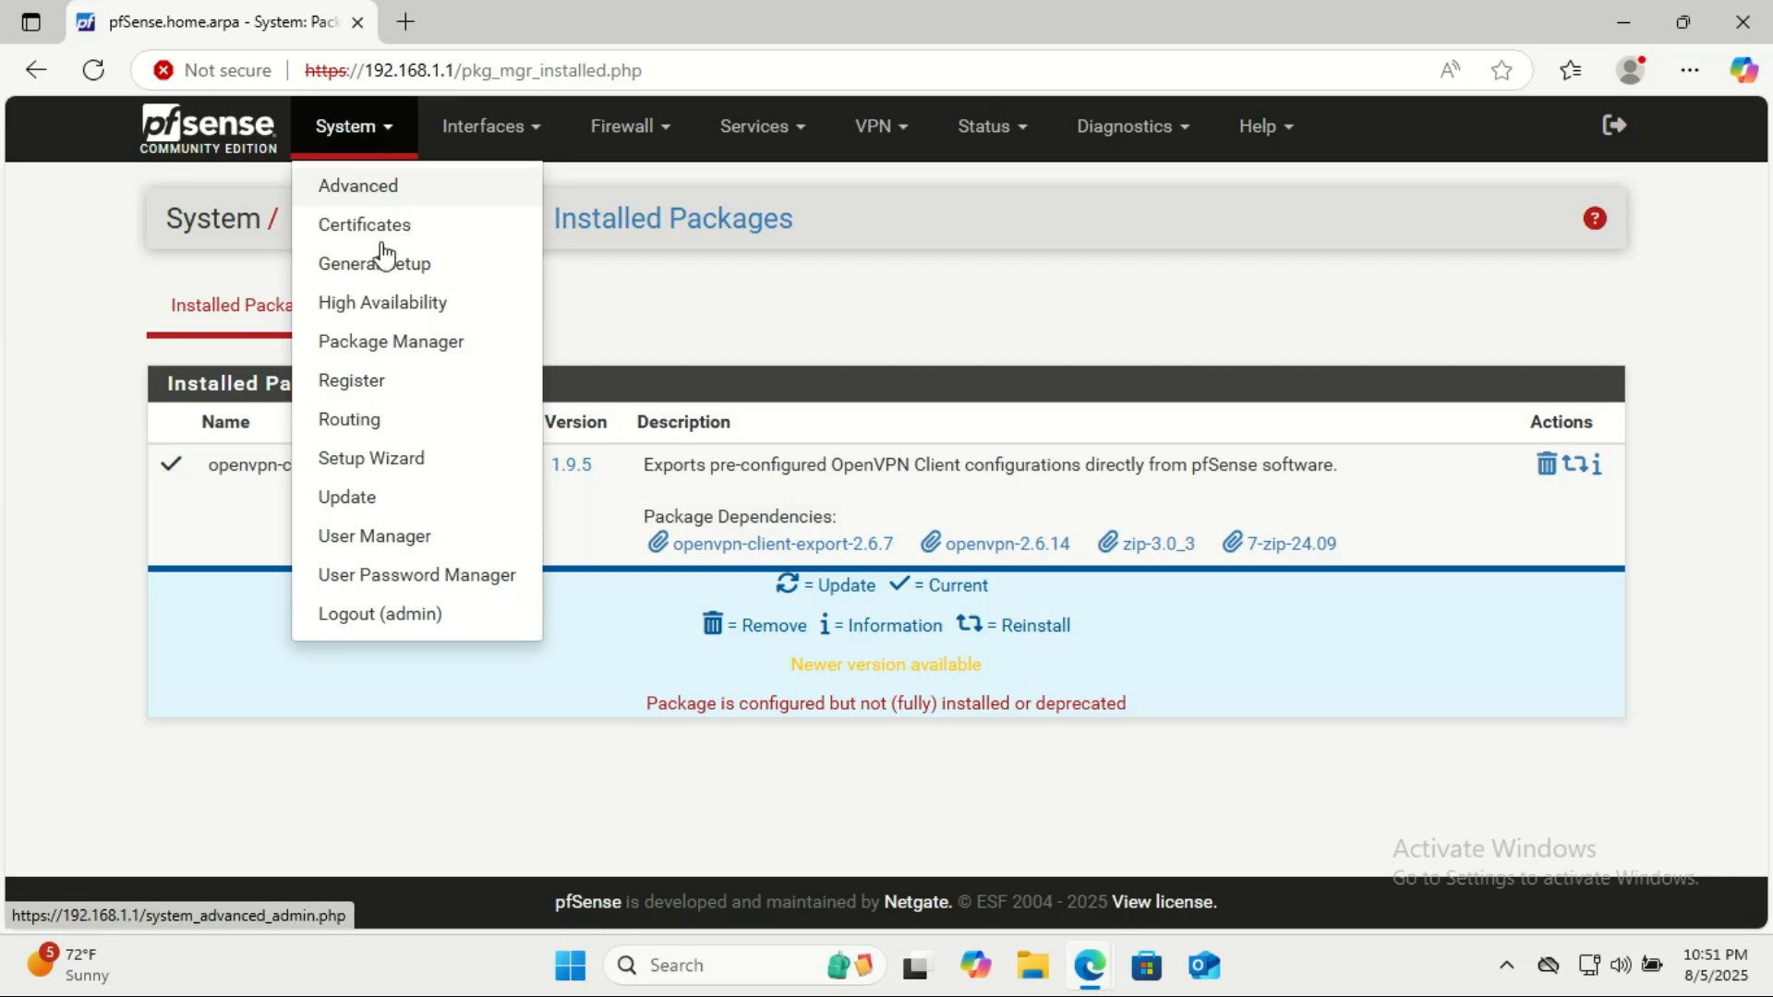
click(403, 552)
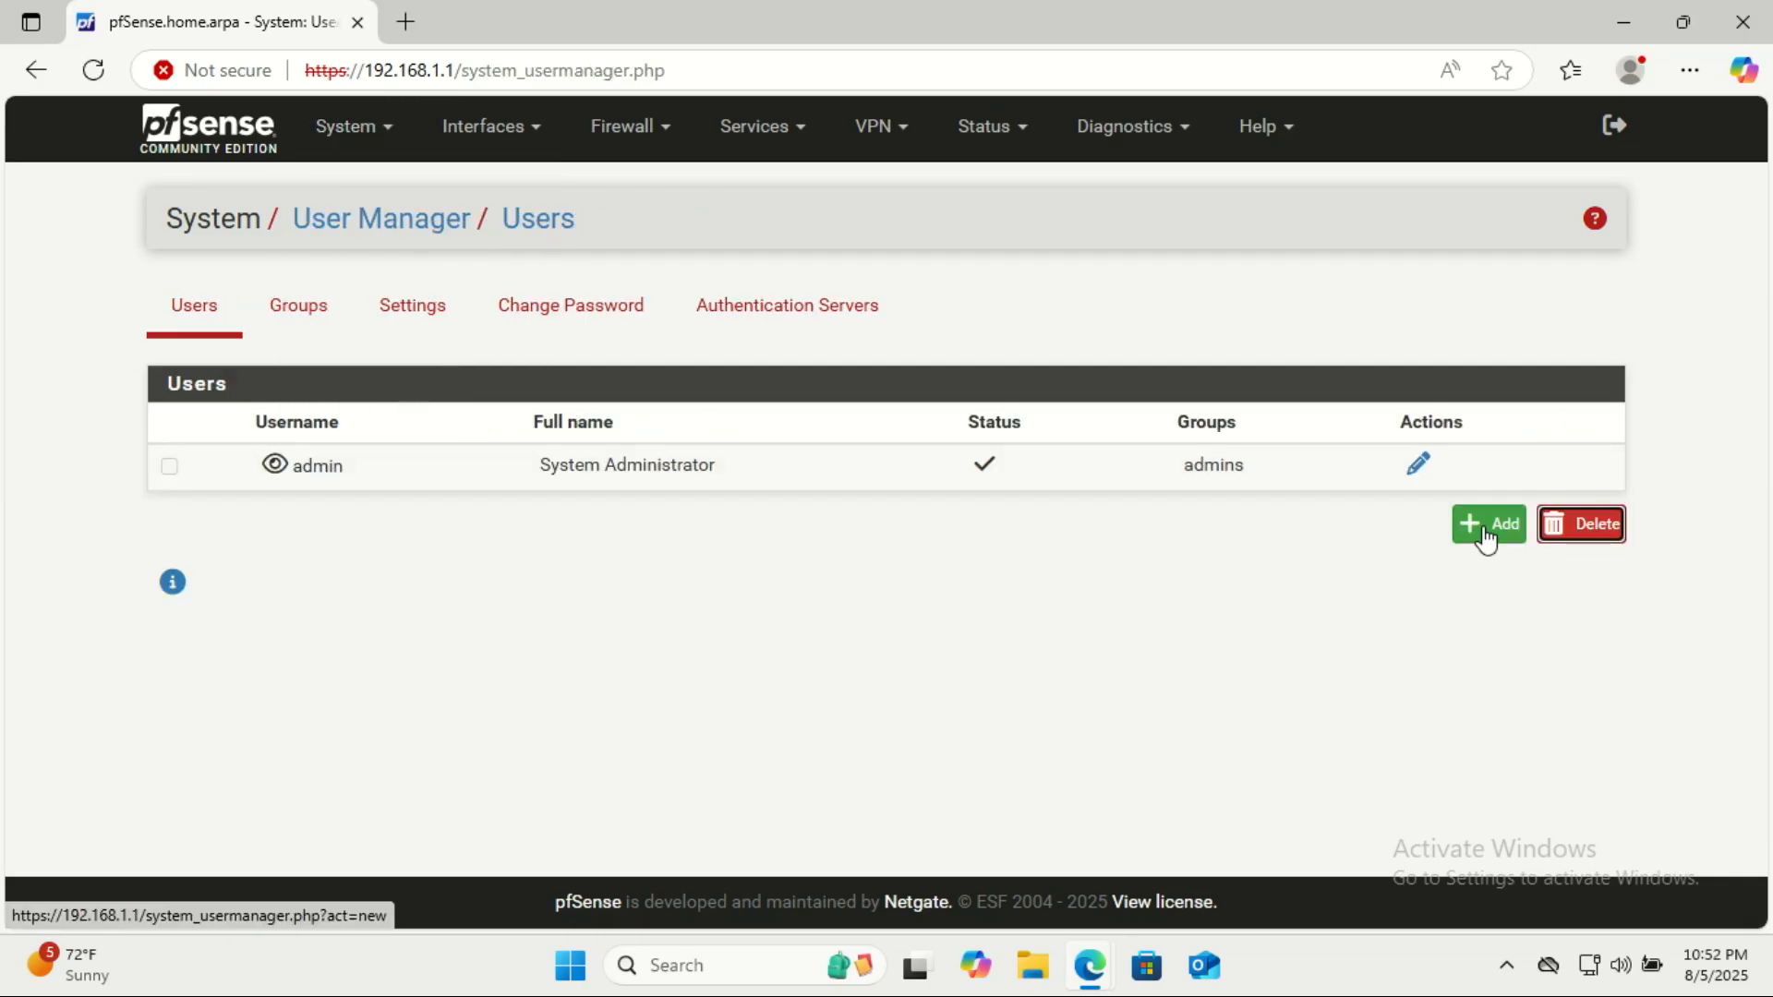
click(1486, 526)
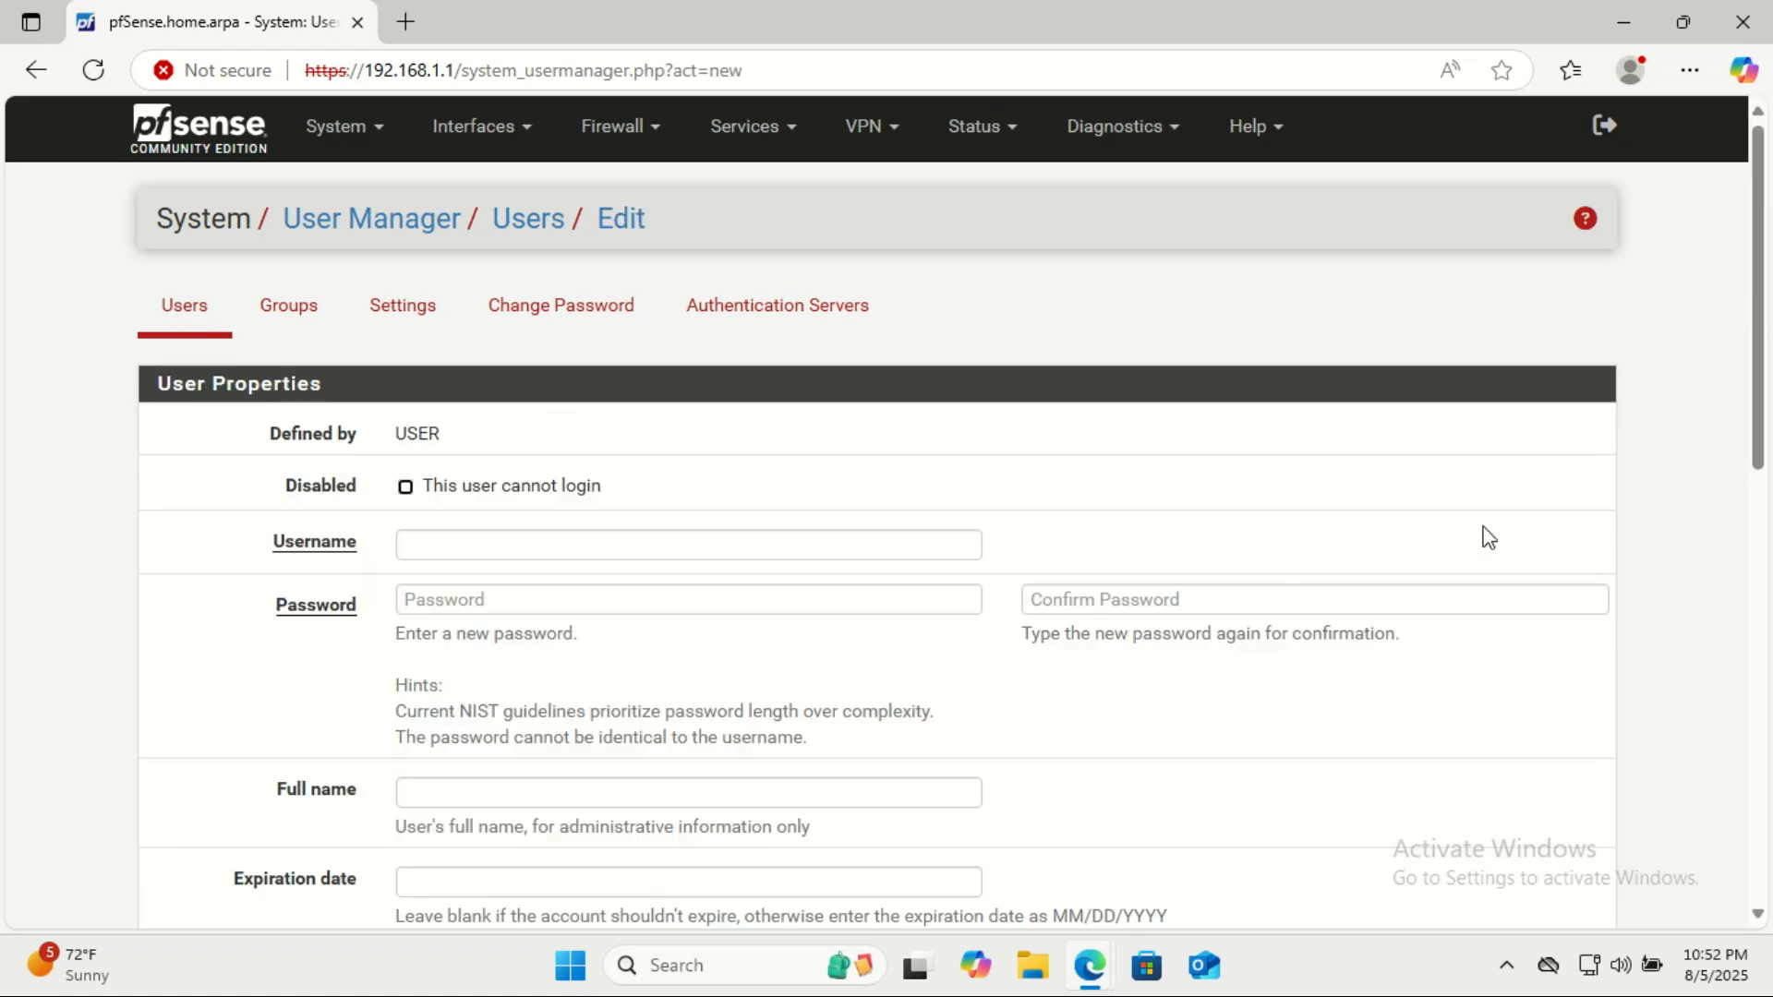
Enter the remote staff member's username for the new account.
click(559, 541)
click(559, 541)
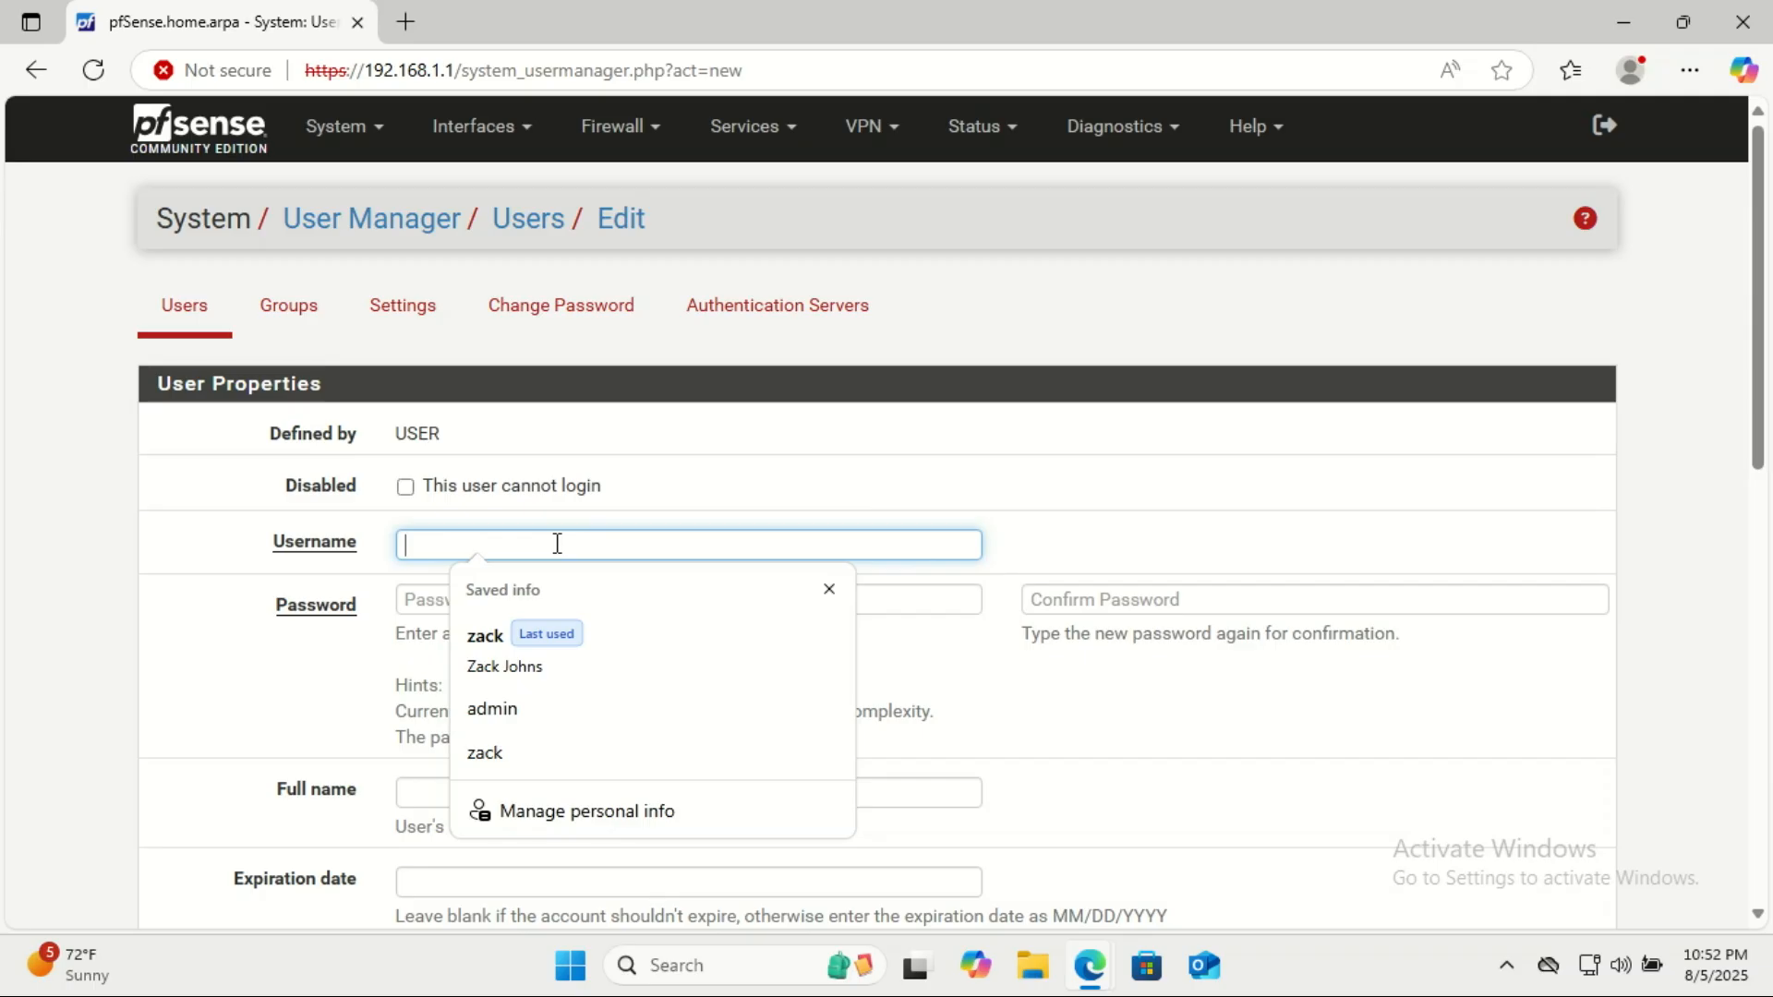
text(zac)
key(BackSpace)
key(Escape)
text(wa)
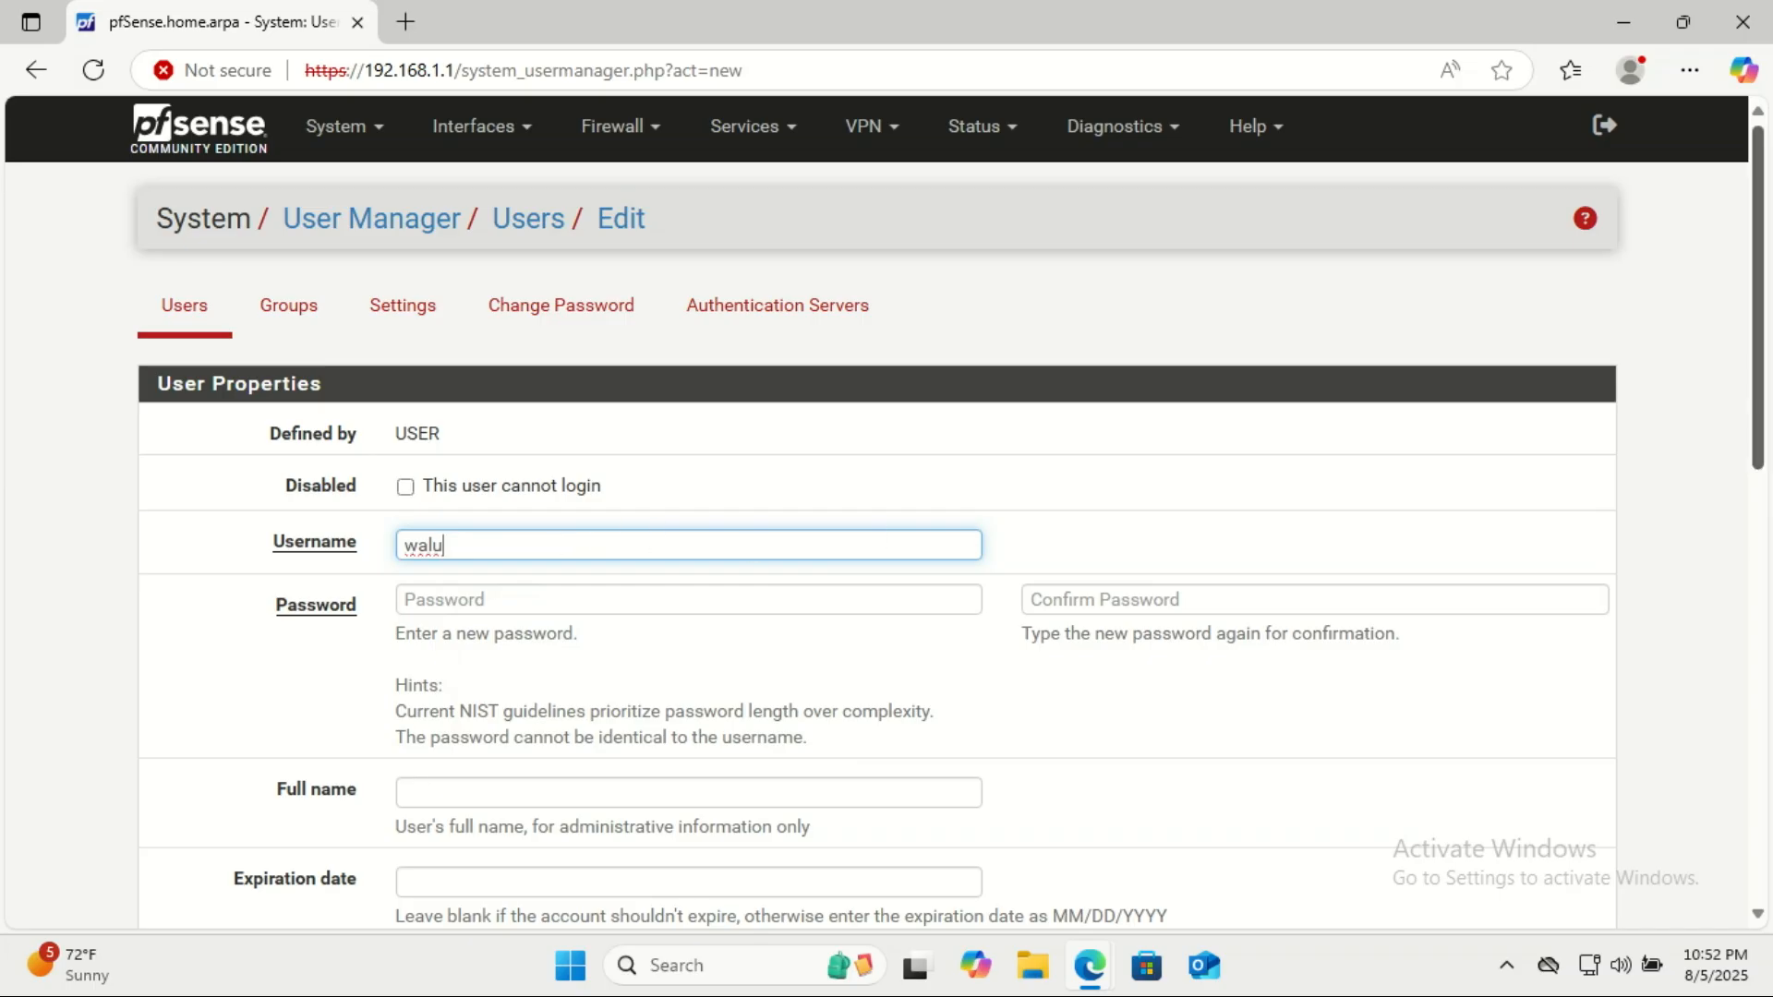
Enter the new user's account password and repeat it for confirmation.
scroll(1766, 359, down, 3)
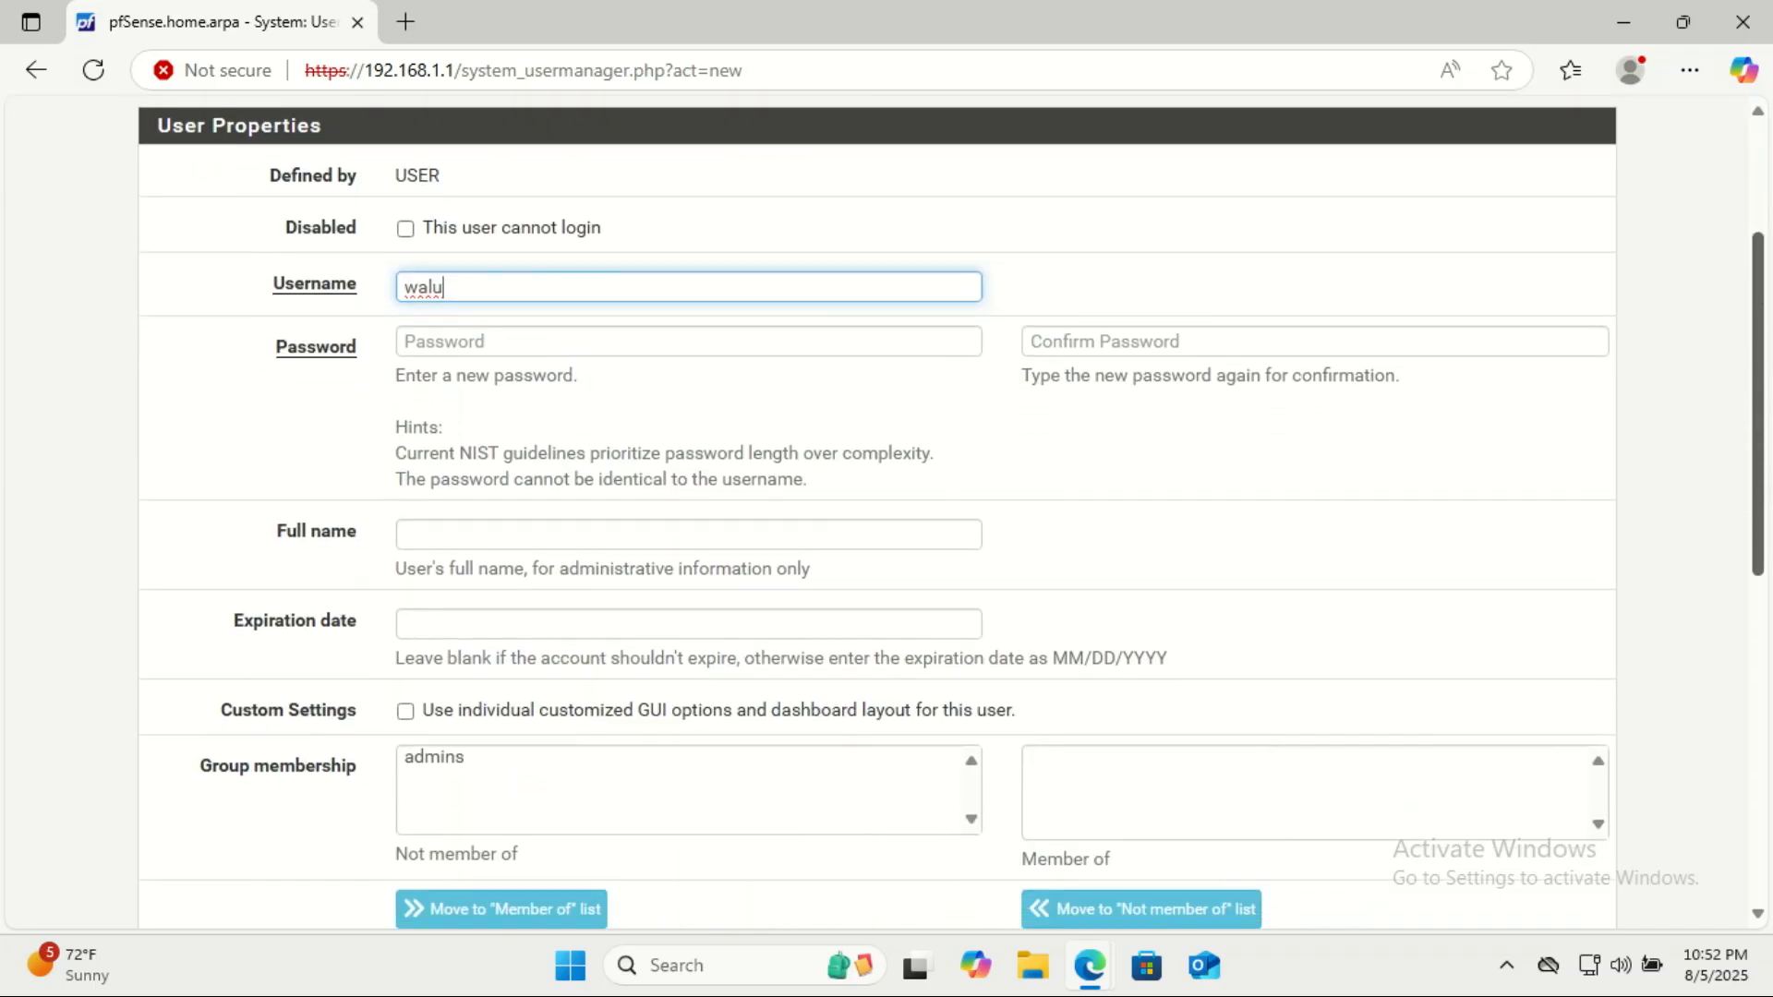
click(555, 338)
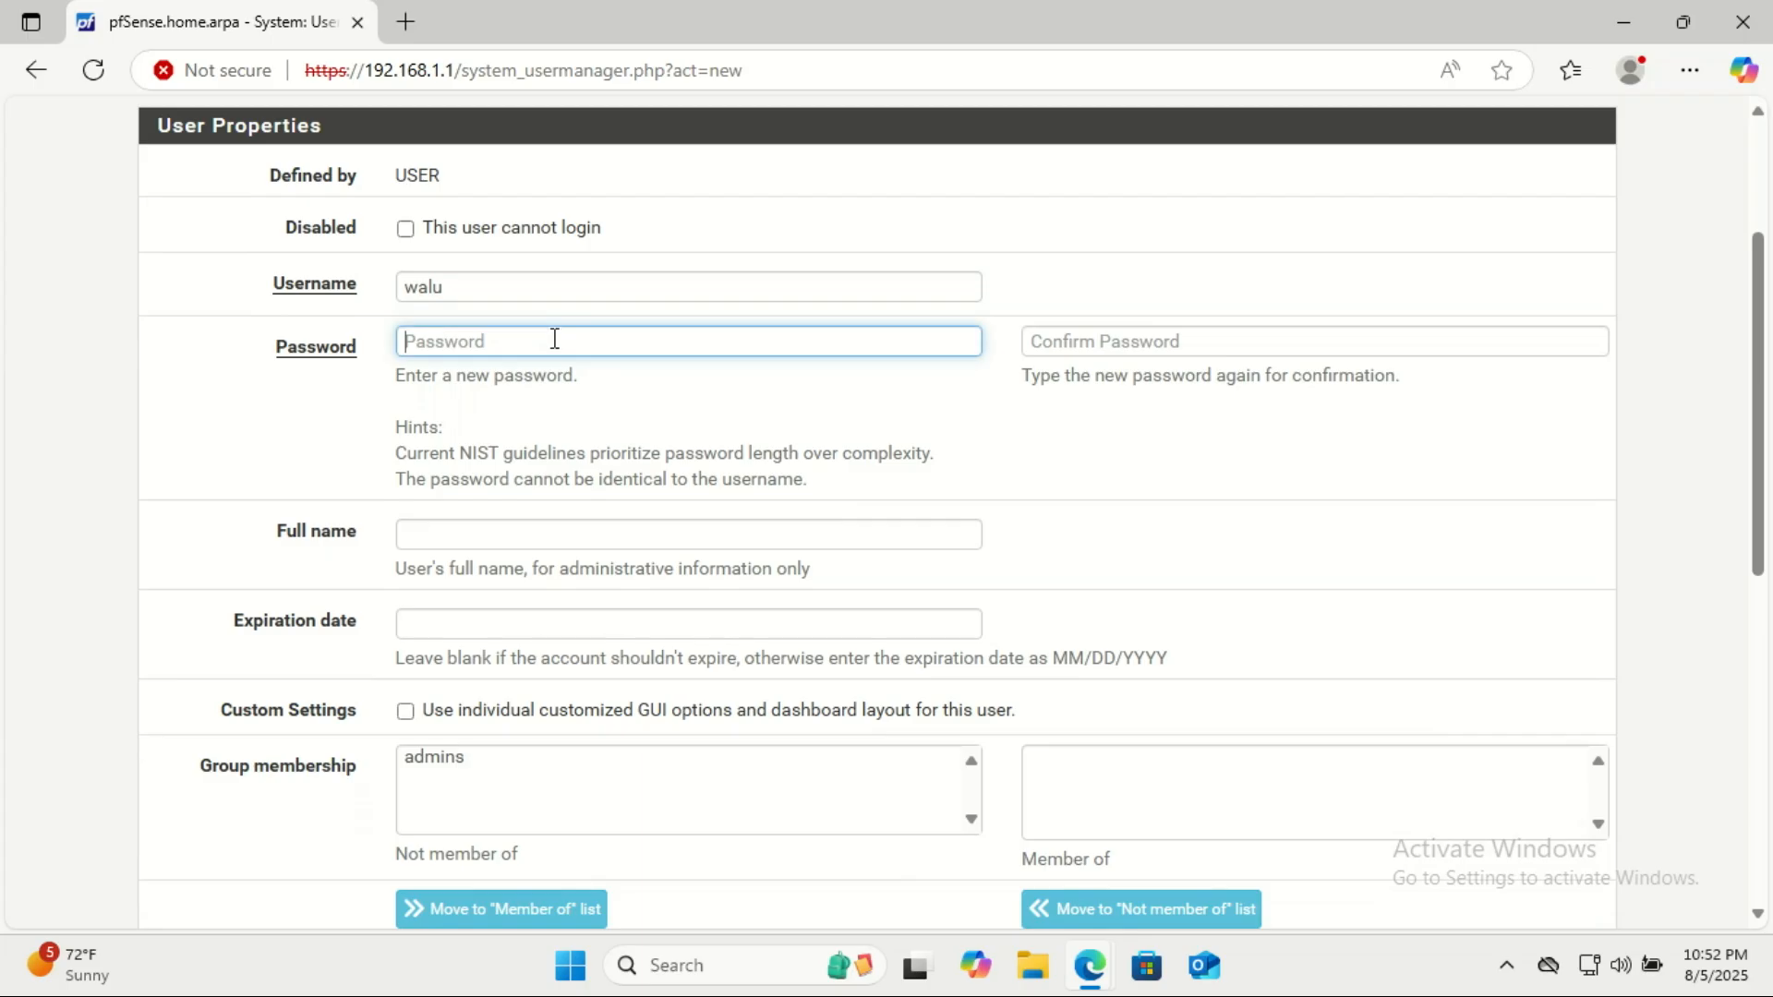
text(******)
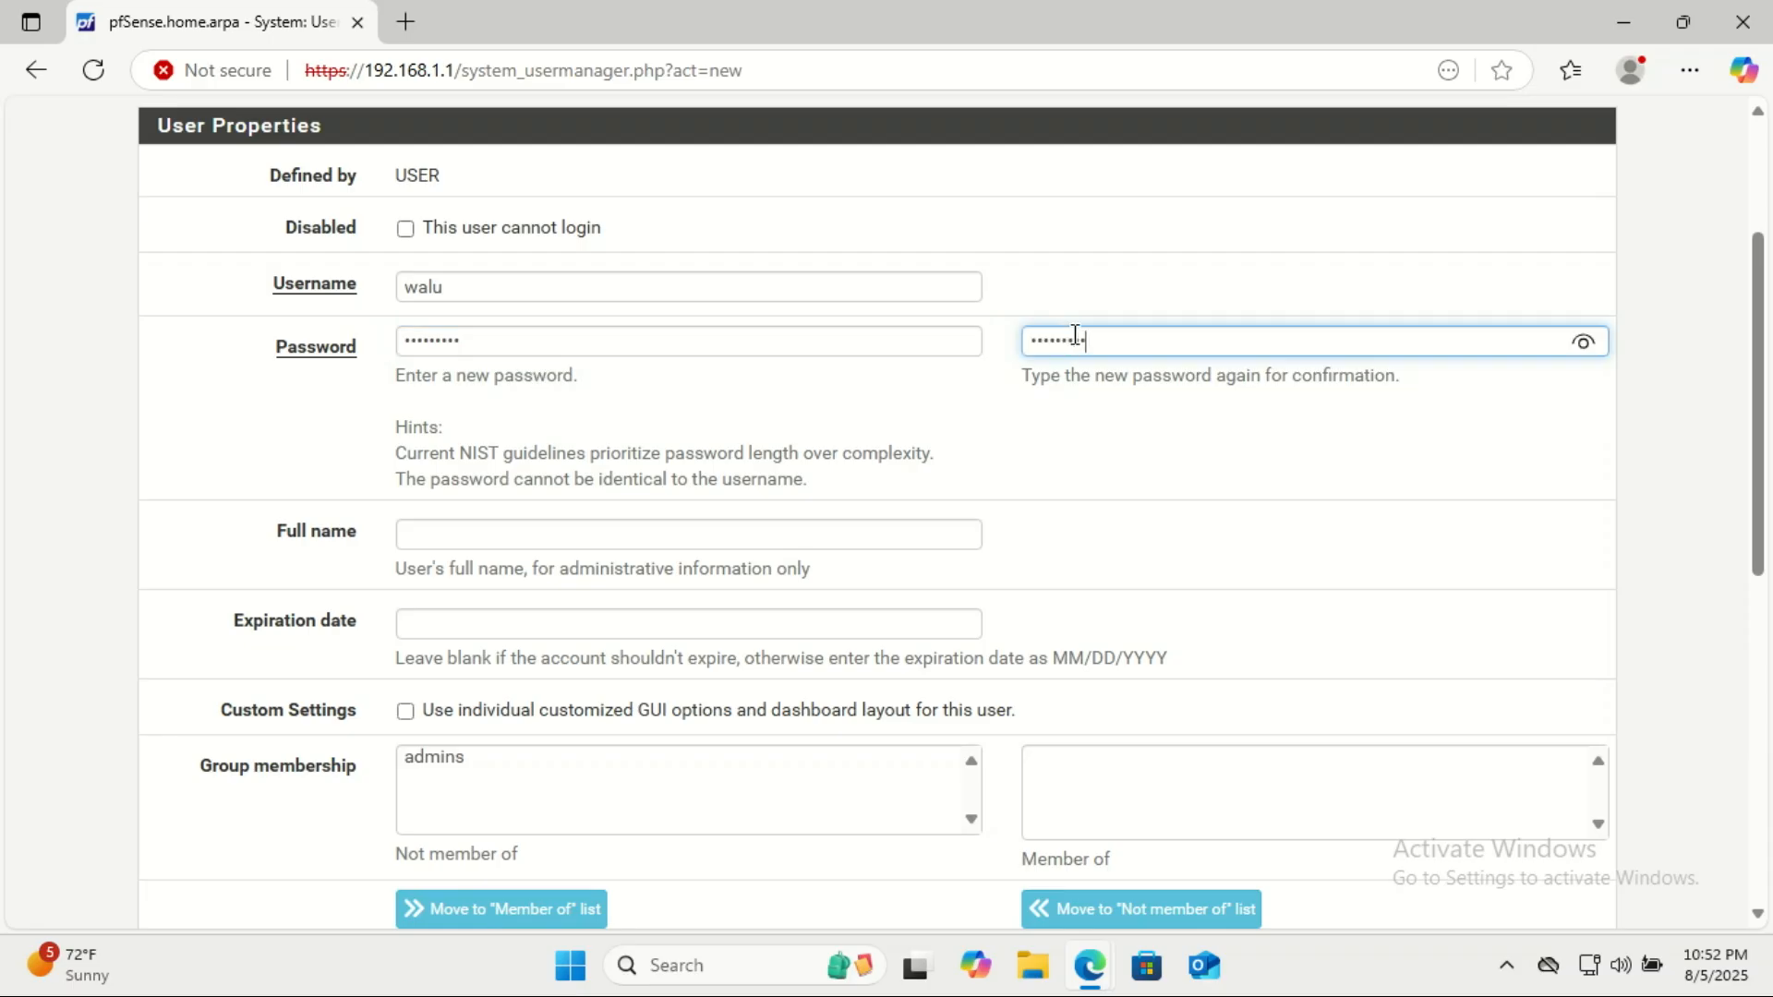
Fill in the new user's full name.
click(705, 536)
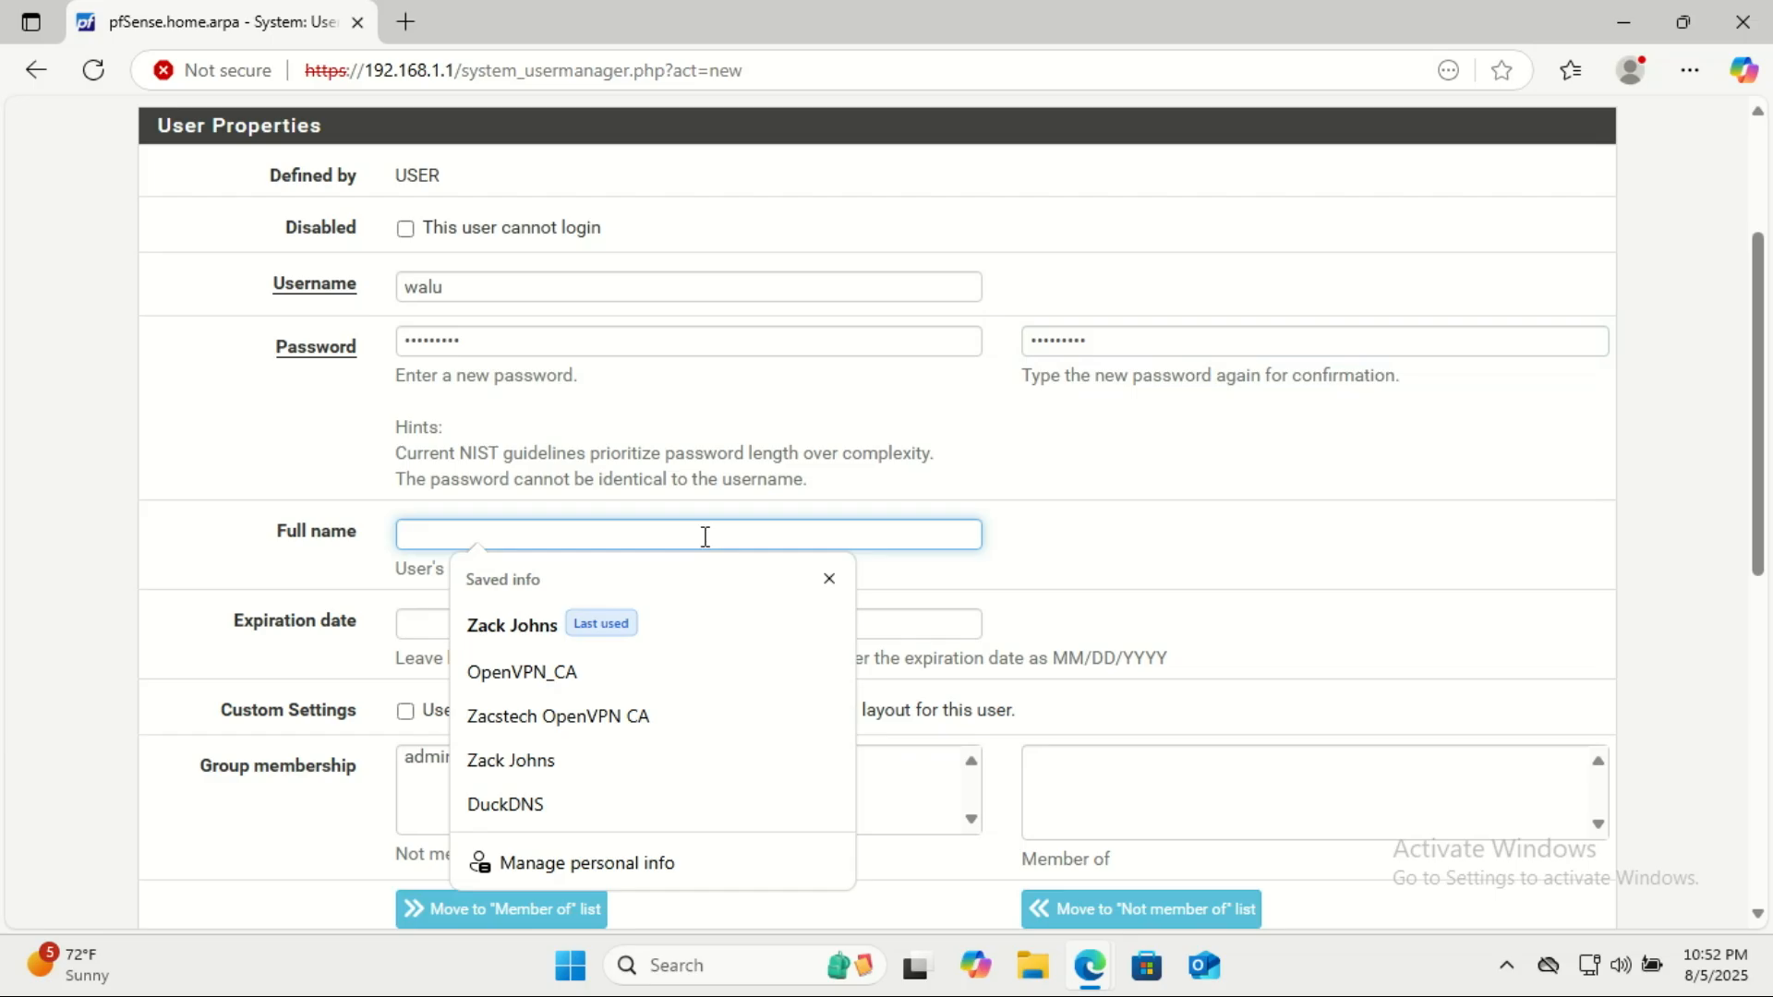
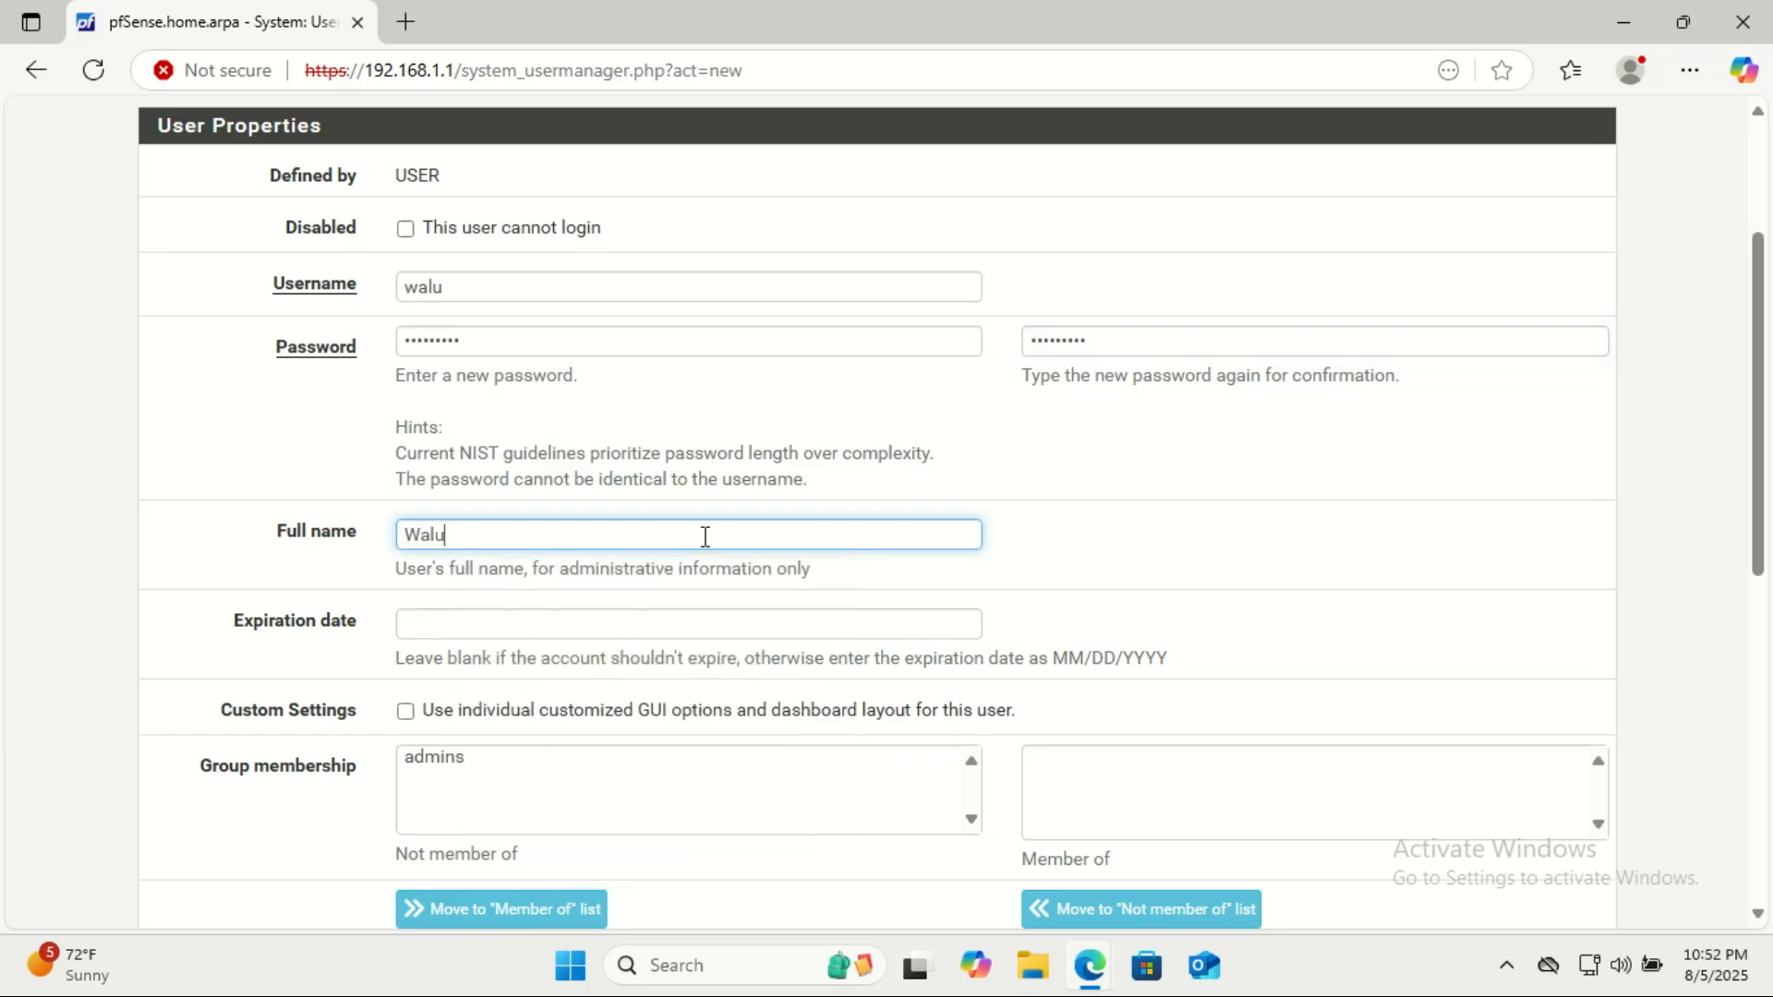
click(1734, 535)
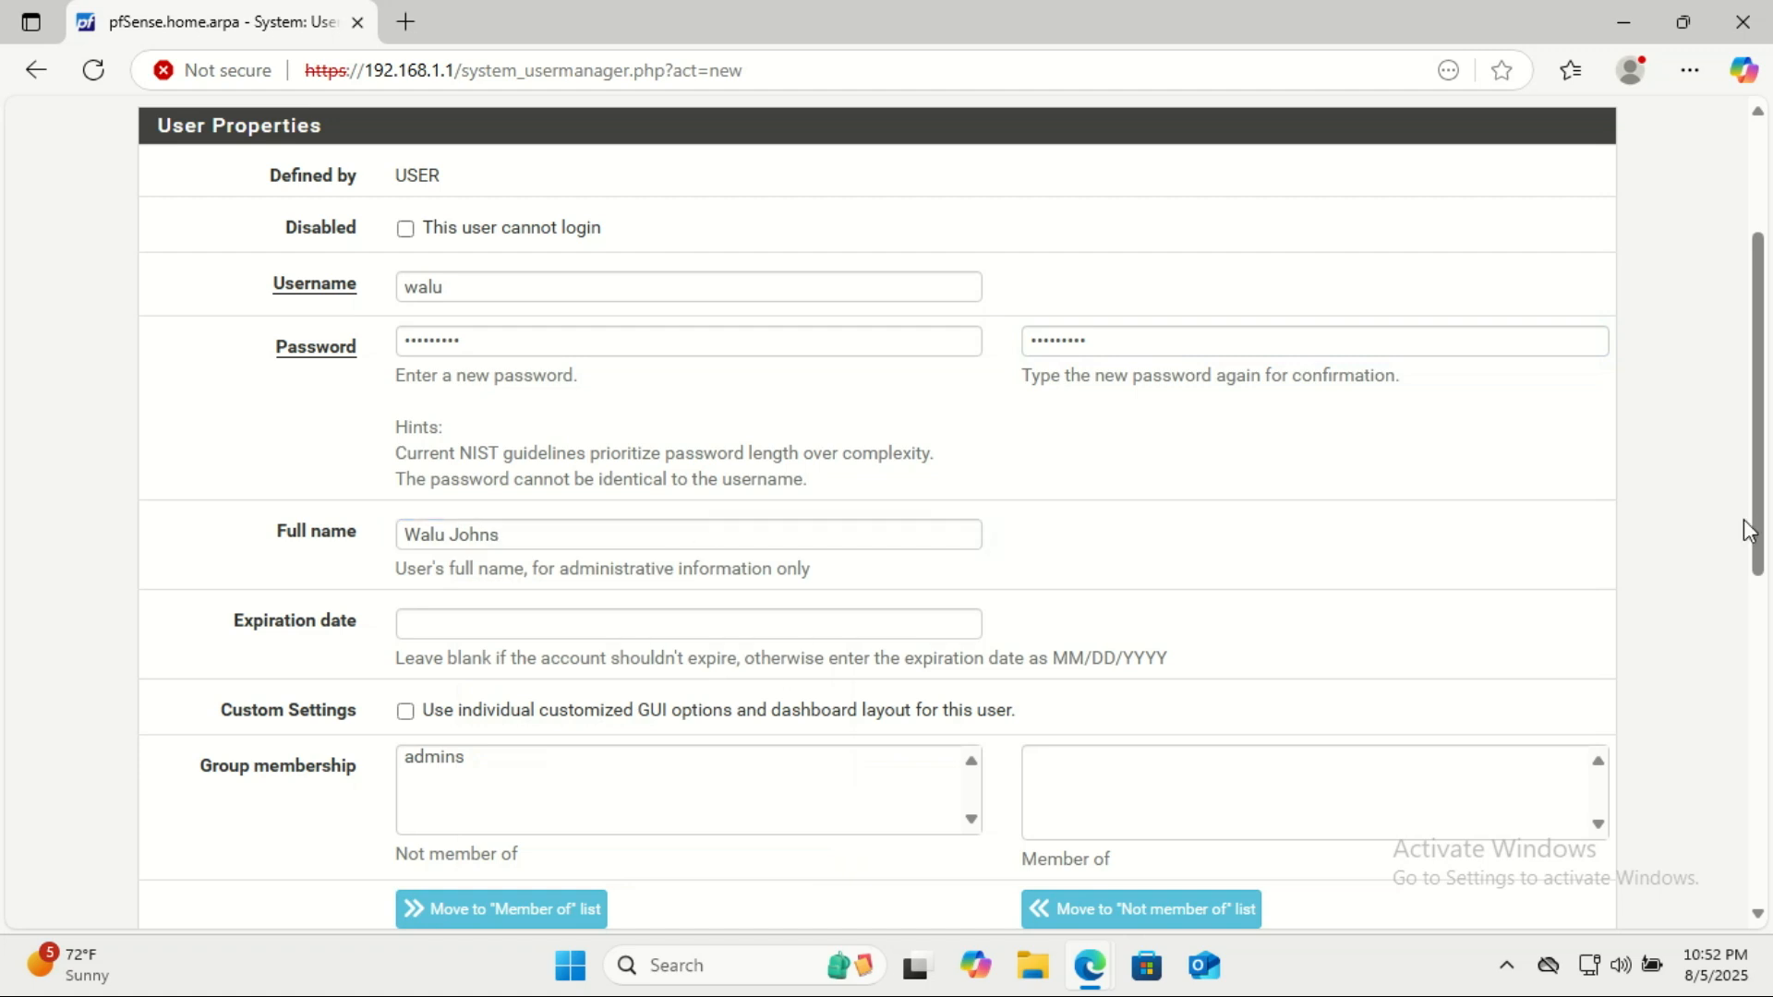
Enable a user certificate, name it with the user's first name plus "VPN Cert", and keep OpenVPN_CA as the certificate authority.
drag(1763, 492, 1769, 716)
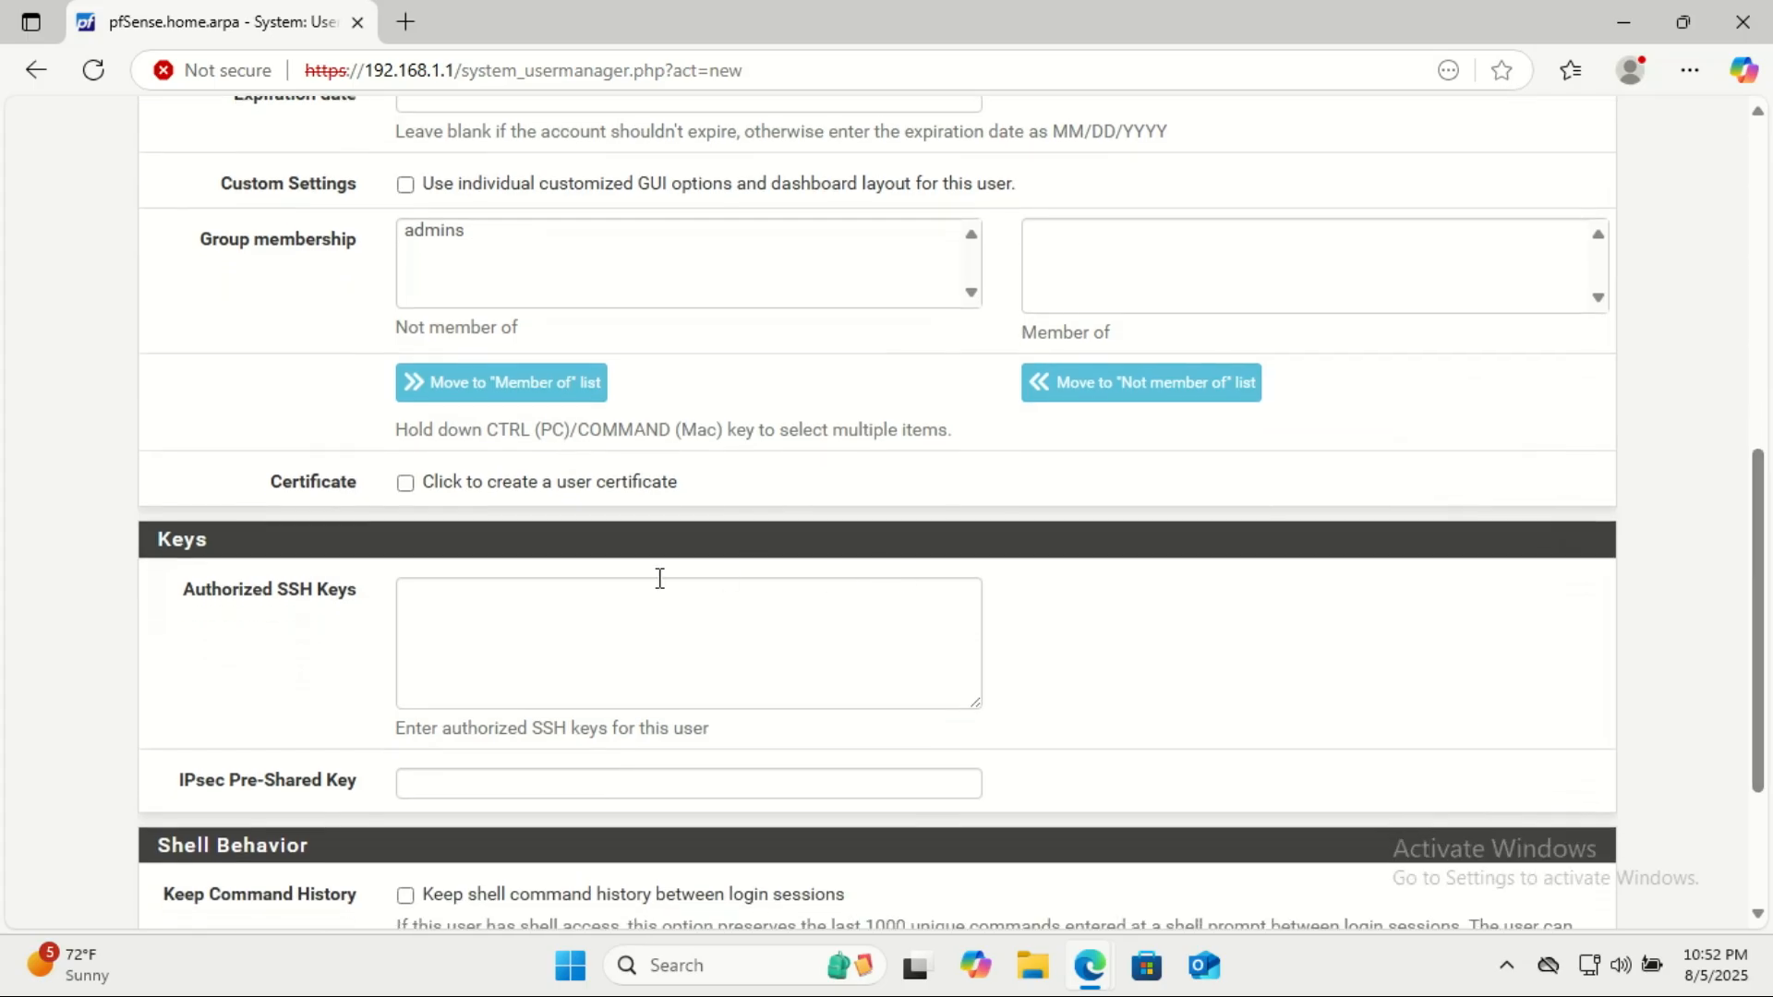
click(416, 492)
click(461, 590)
text(Walu)
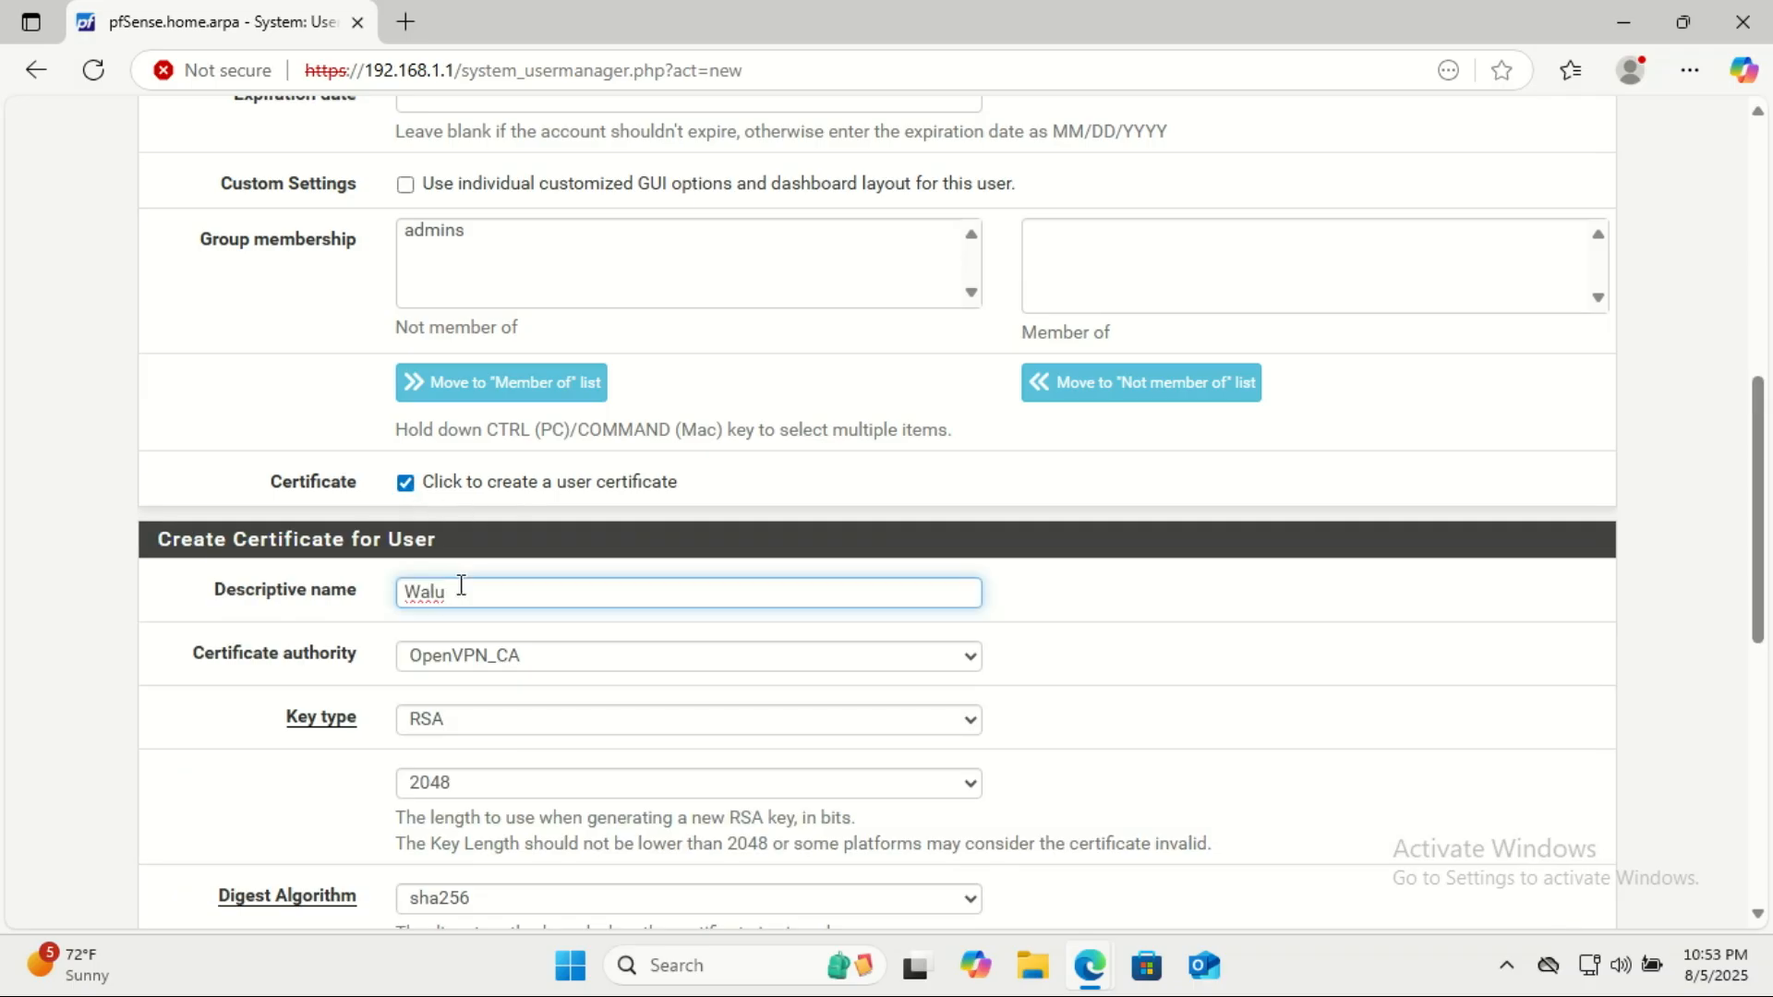
text( VPN Cert)
click(772, 665)
click(772, 665)
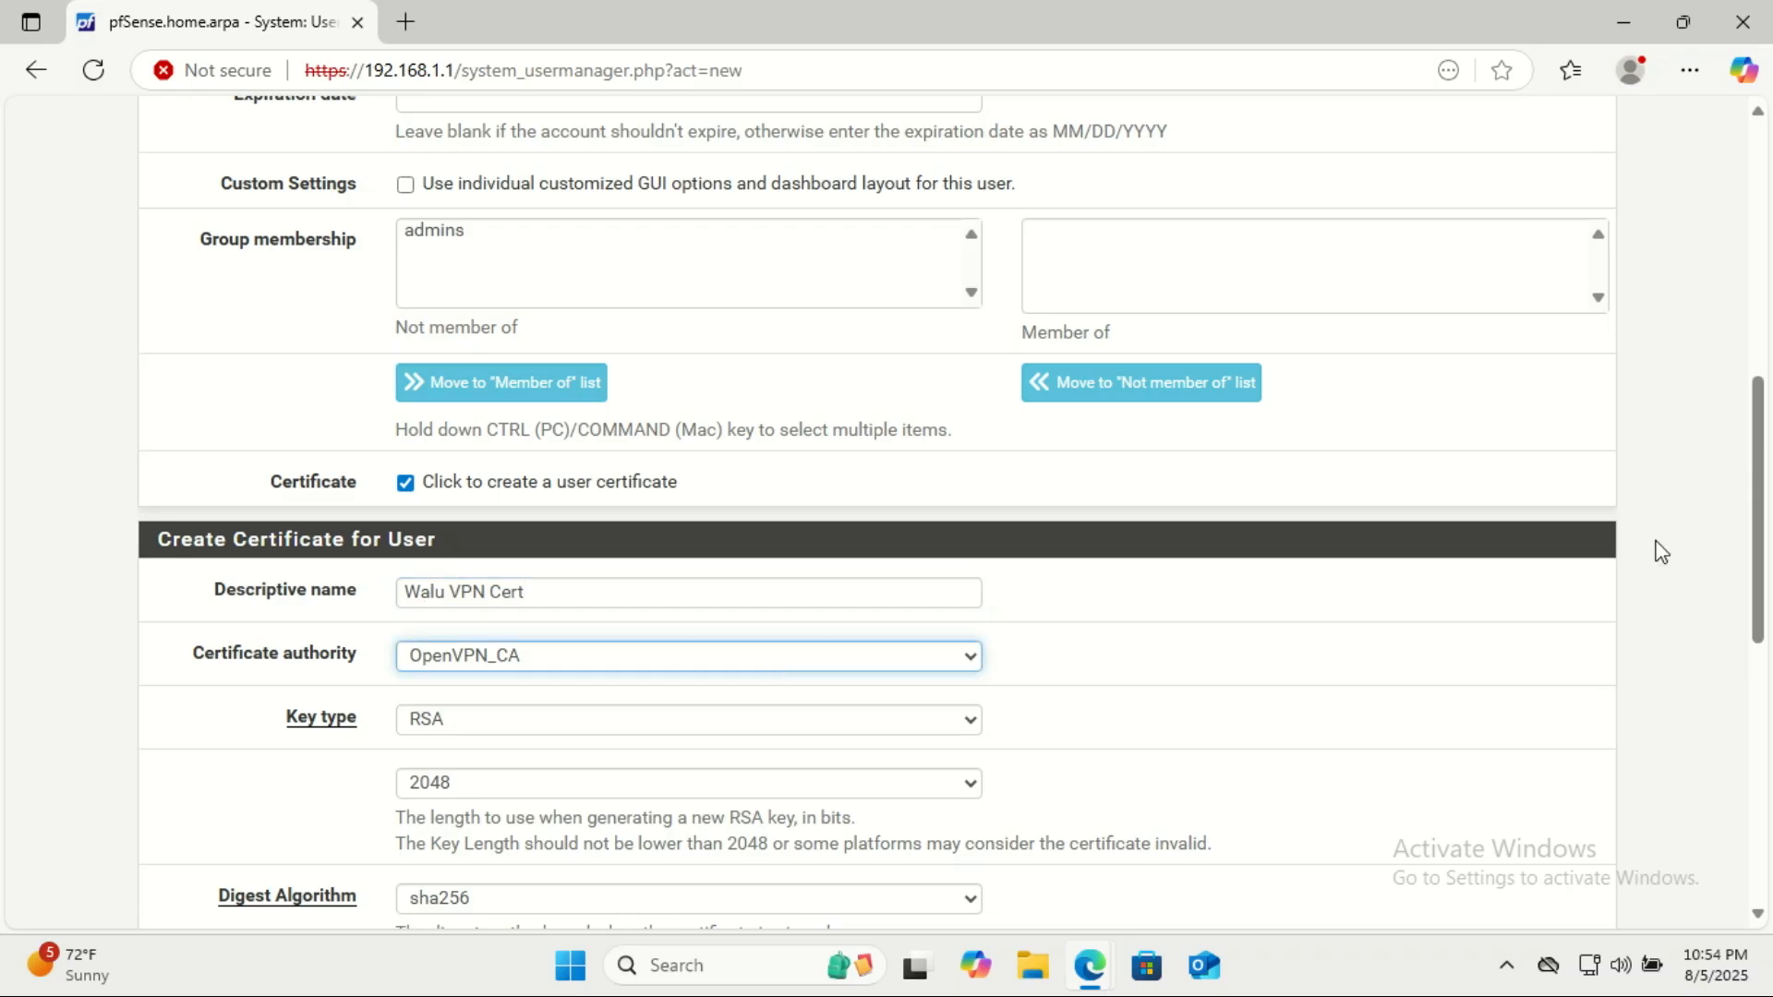
Save the new user with the default certificate settings and decline storing the password in the browser.
scroll(1758, 554, down, 3)
scroll(878, 508, down, 4)
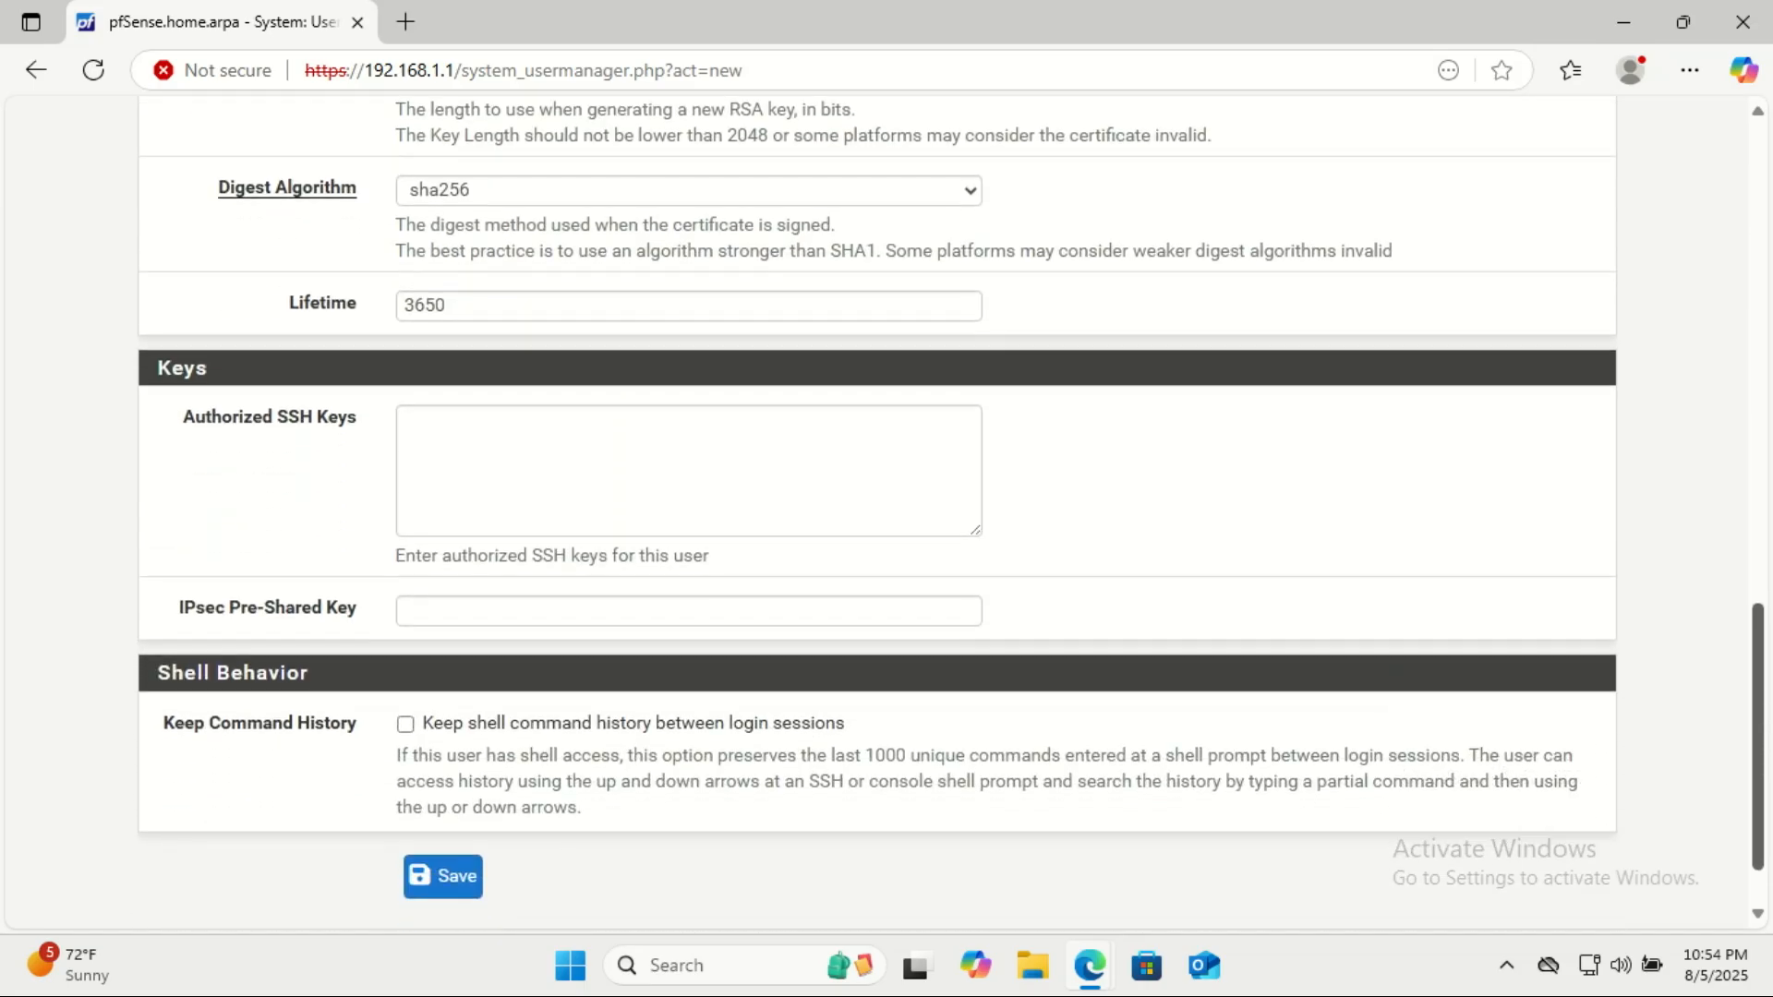
scroll(877, 508, down, 1)
click(451, 794)
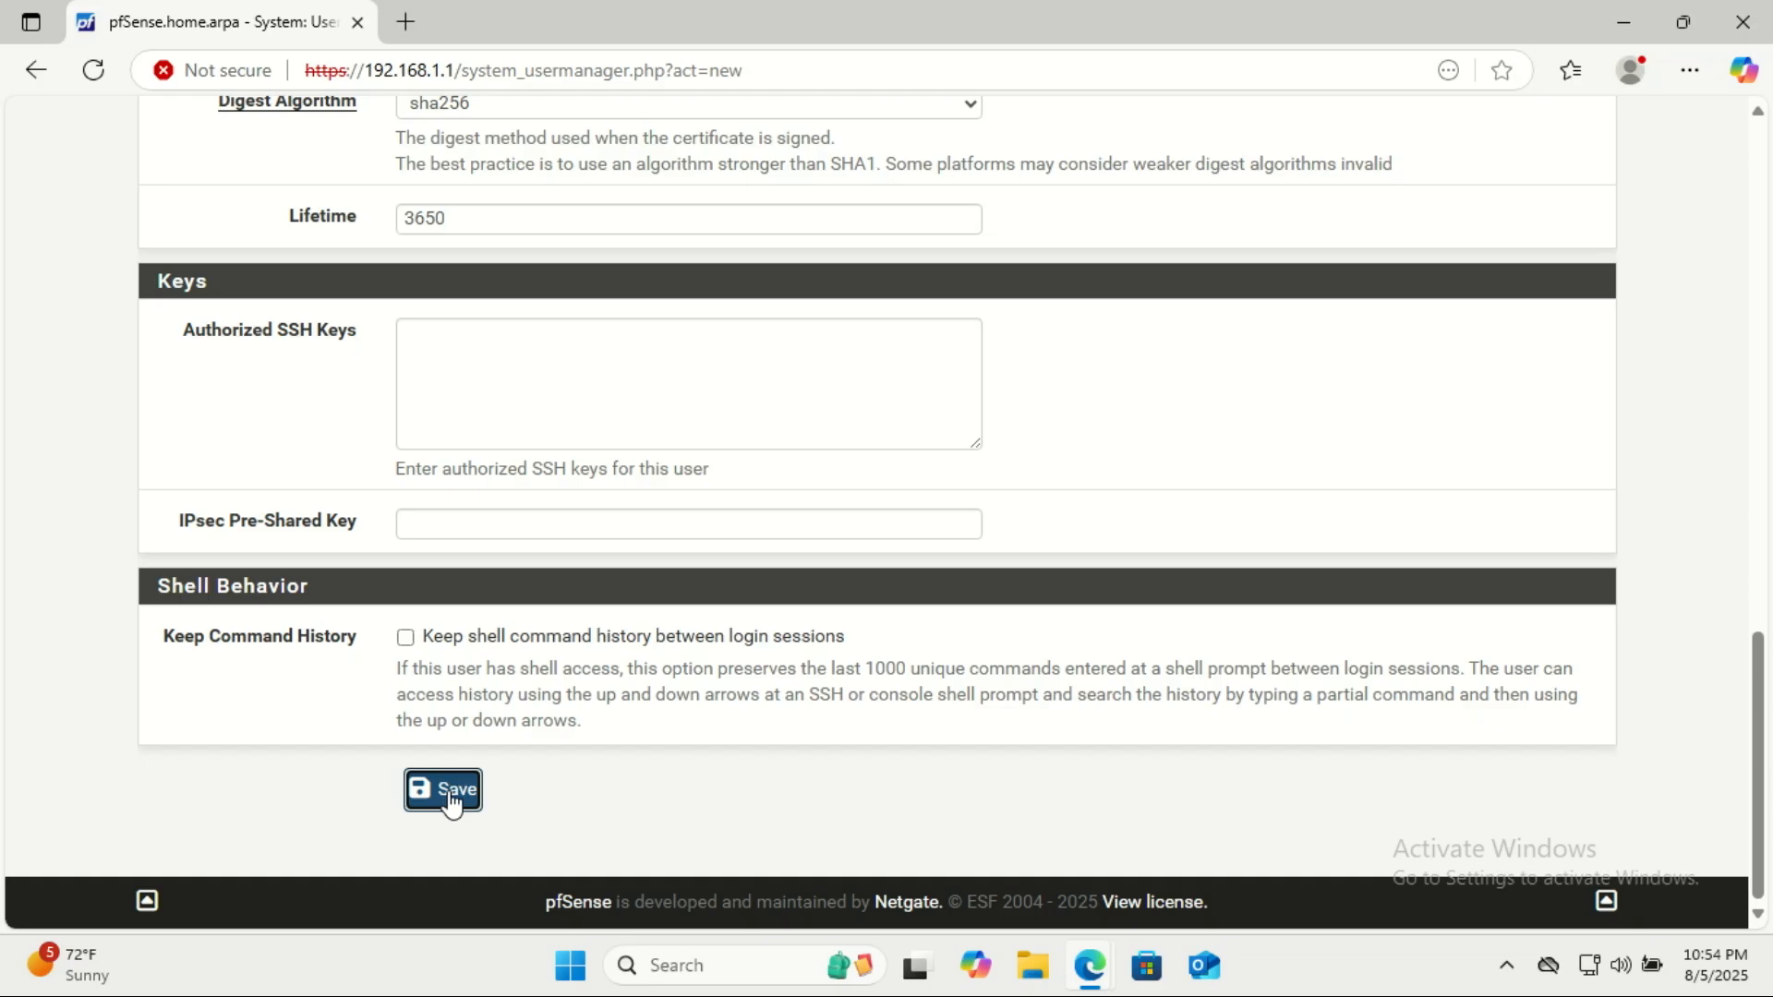
click(451, 794)
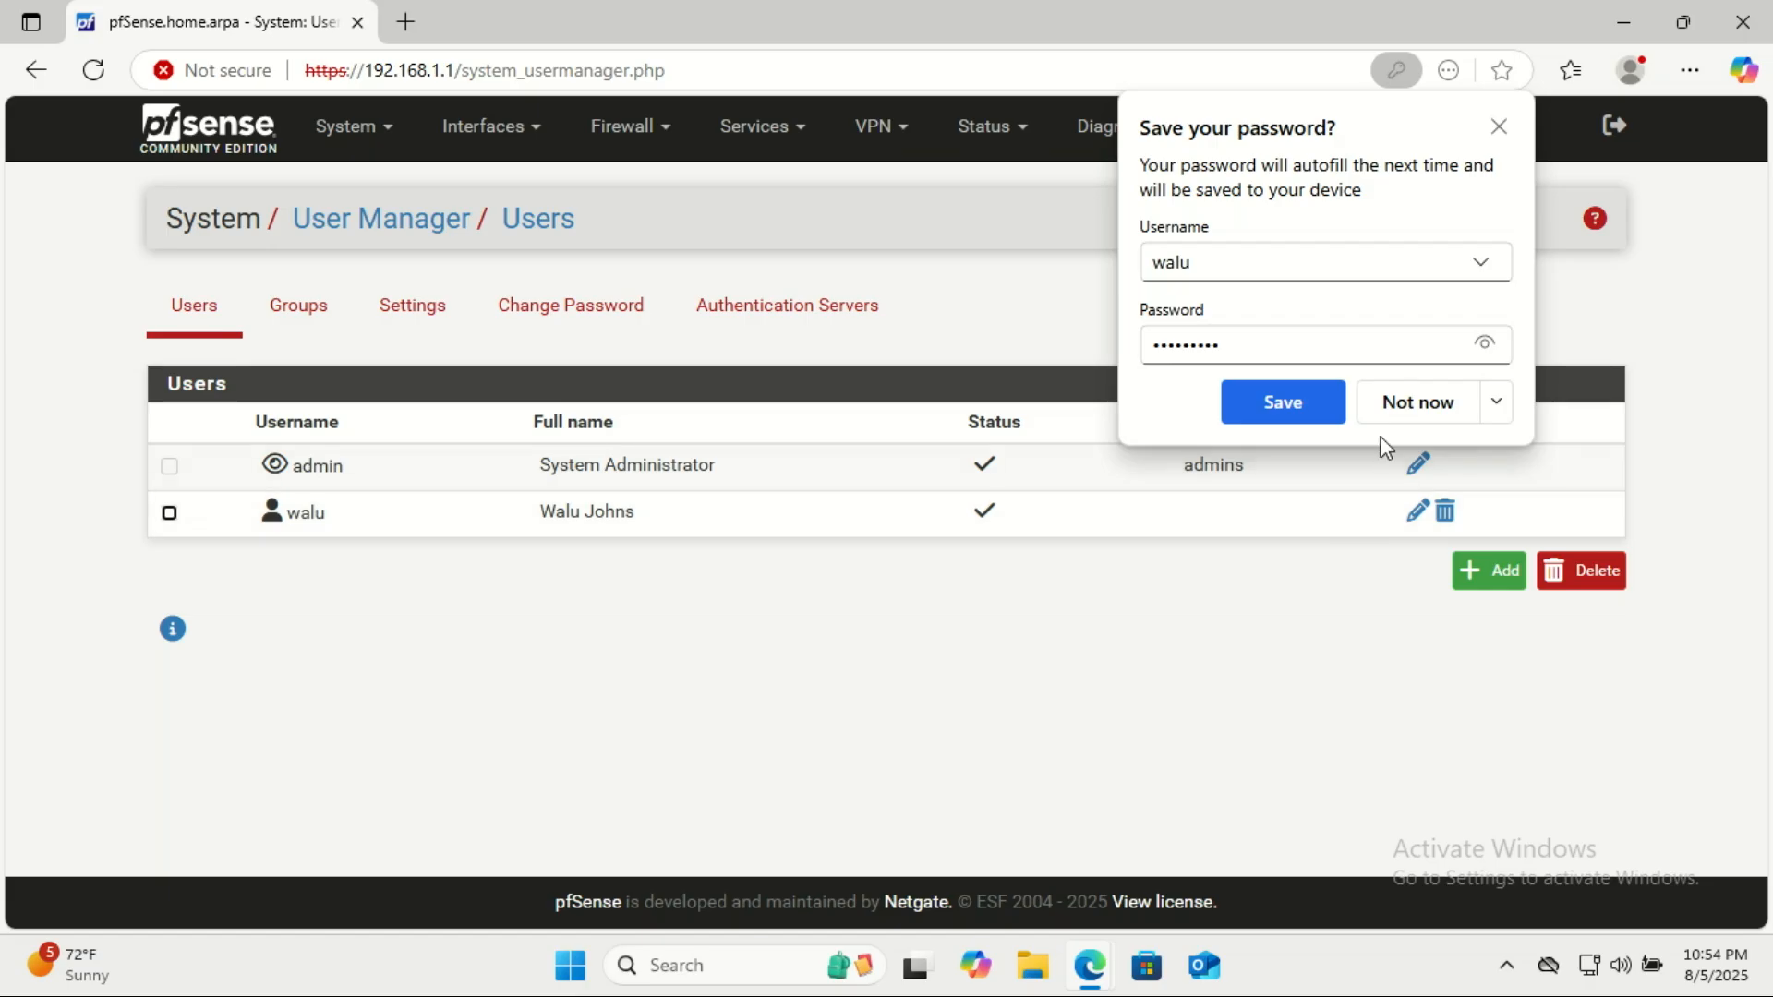
click(1397, 404)
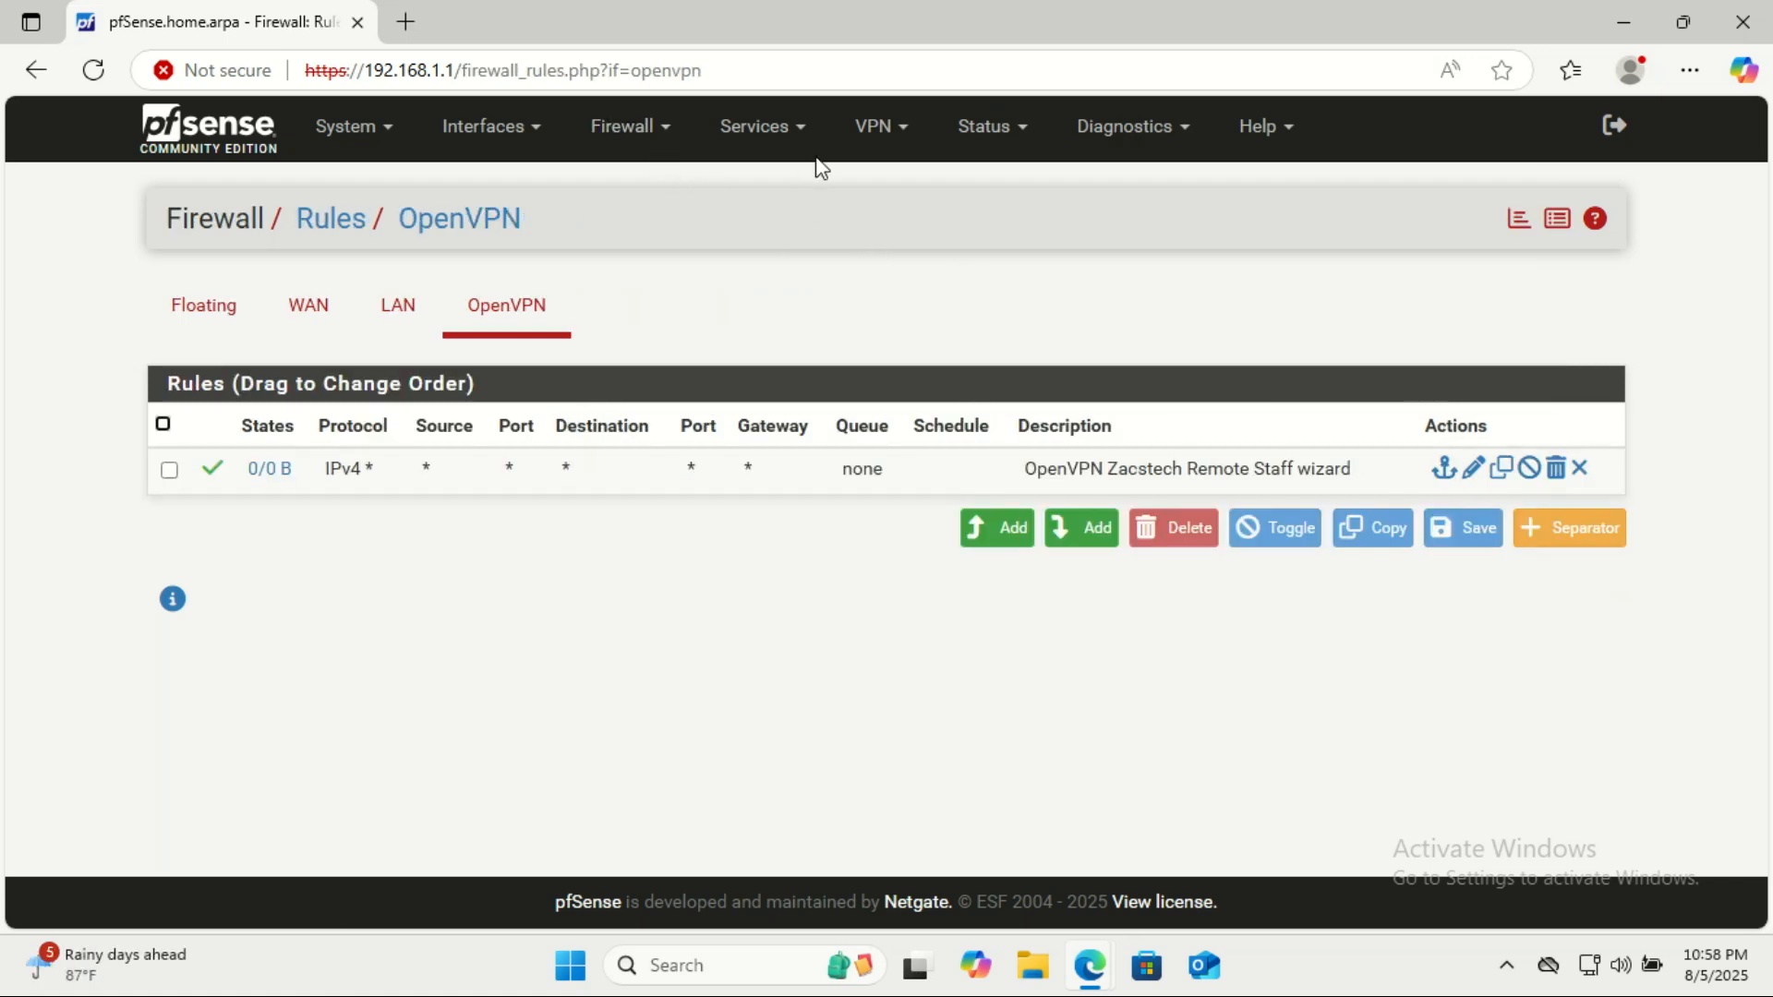
Open the OpenVPN Client Export Utility and keep Zacstech Remote Staff UDP4:1194 as the remote access server.
click(903, 146)
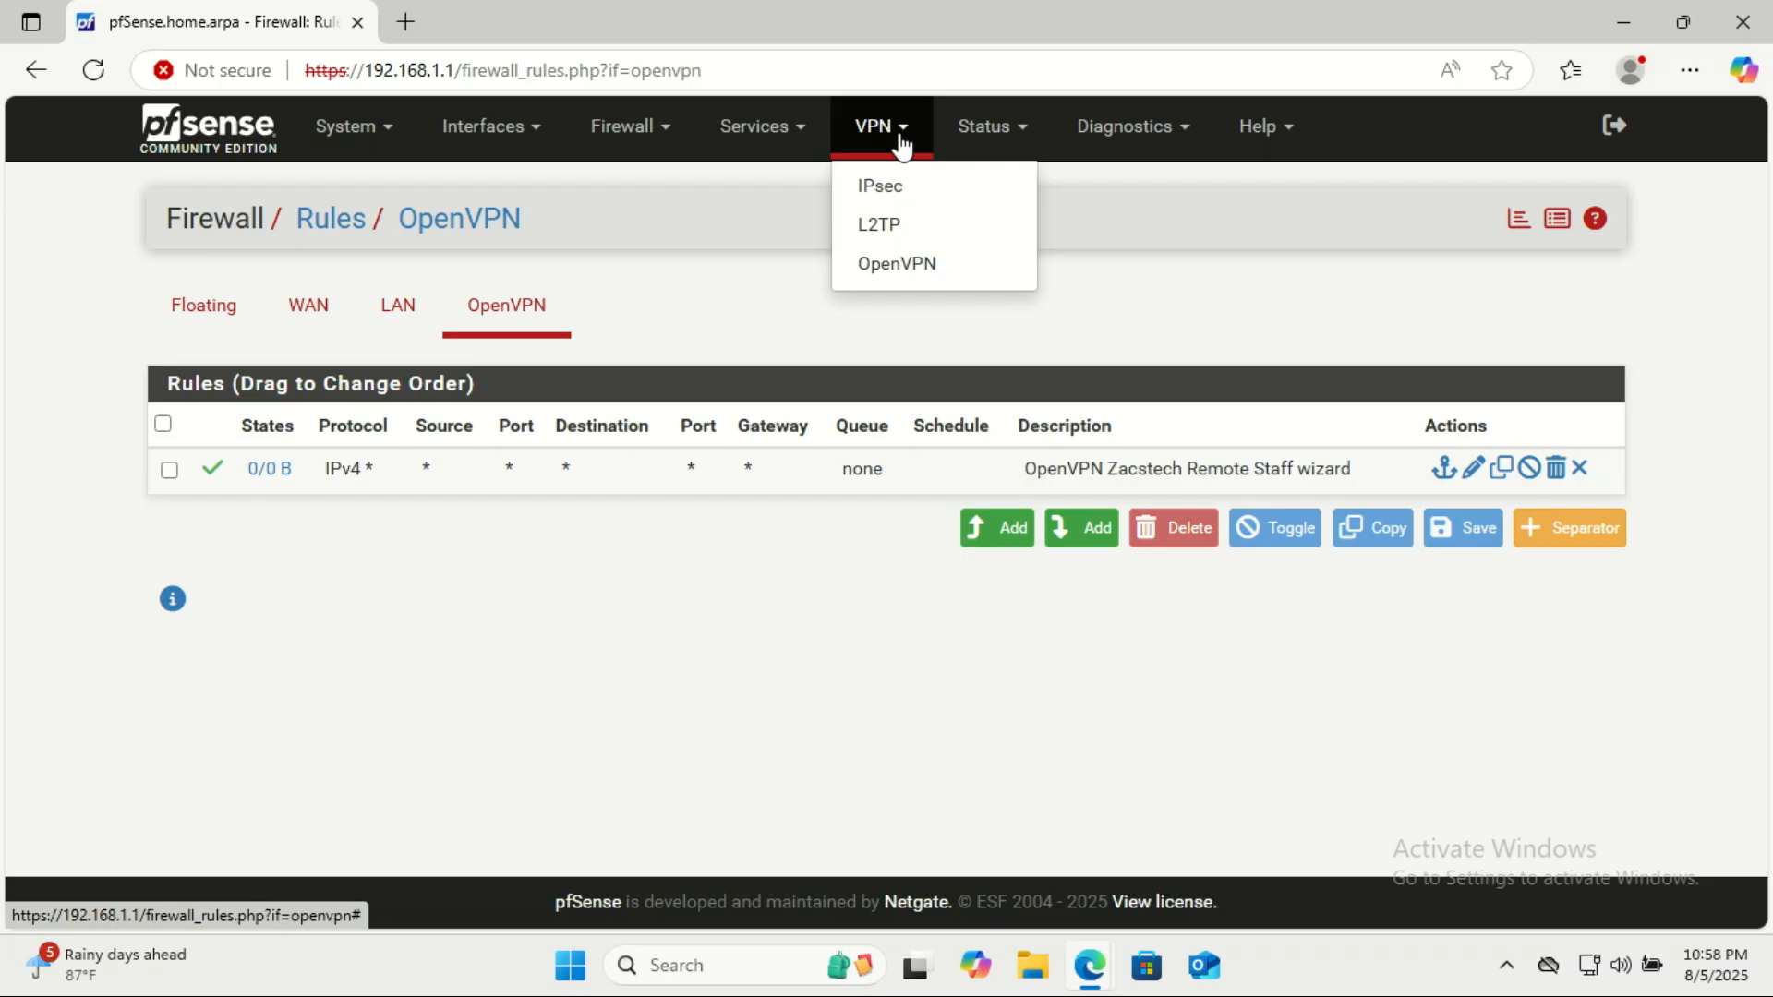
click(901, 265)
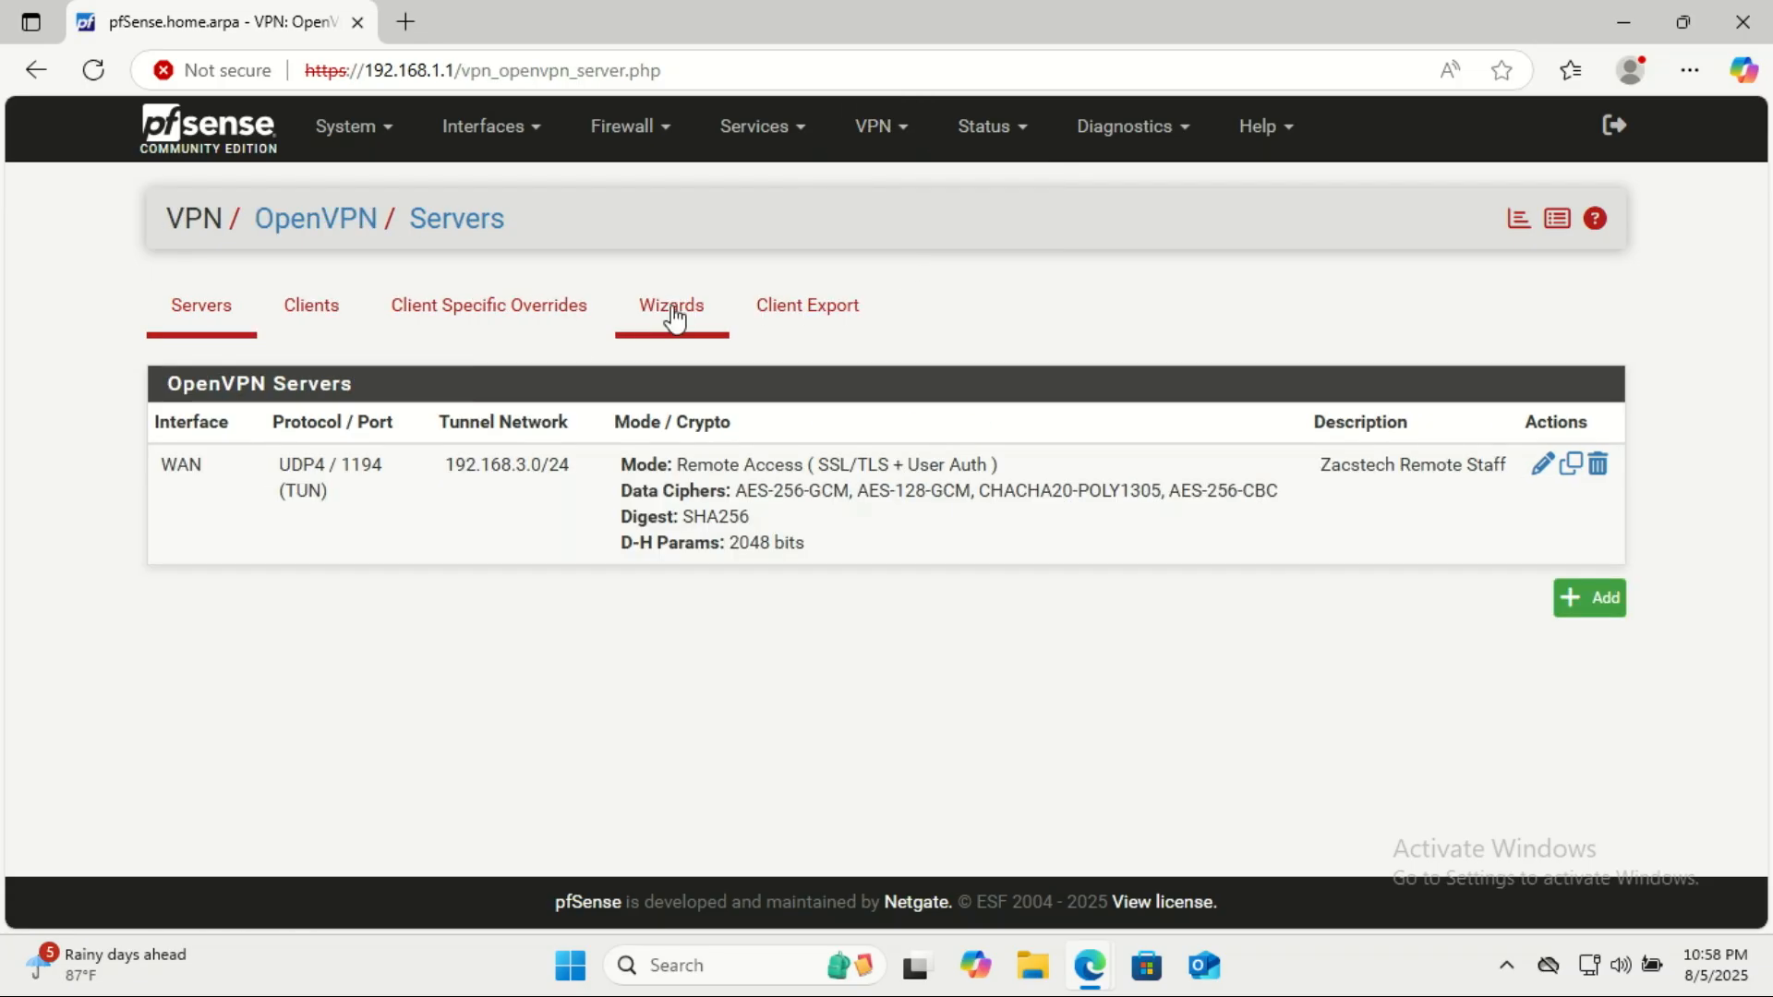
click(799, 316)
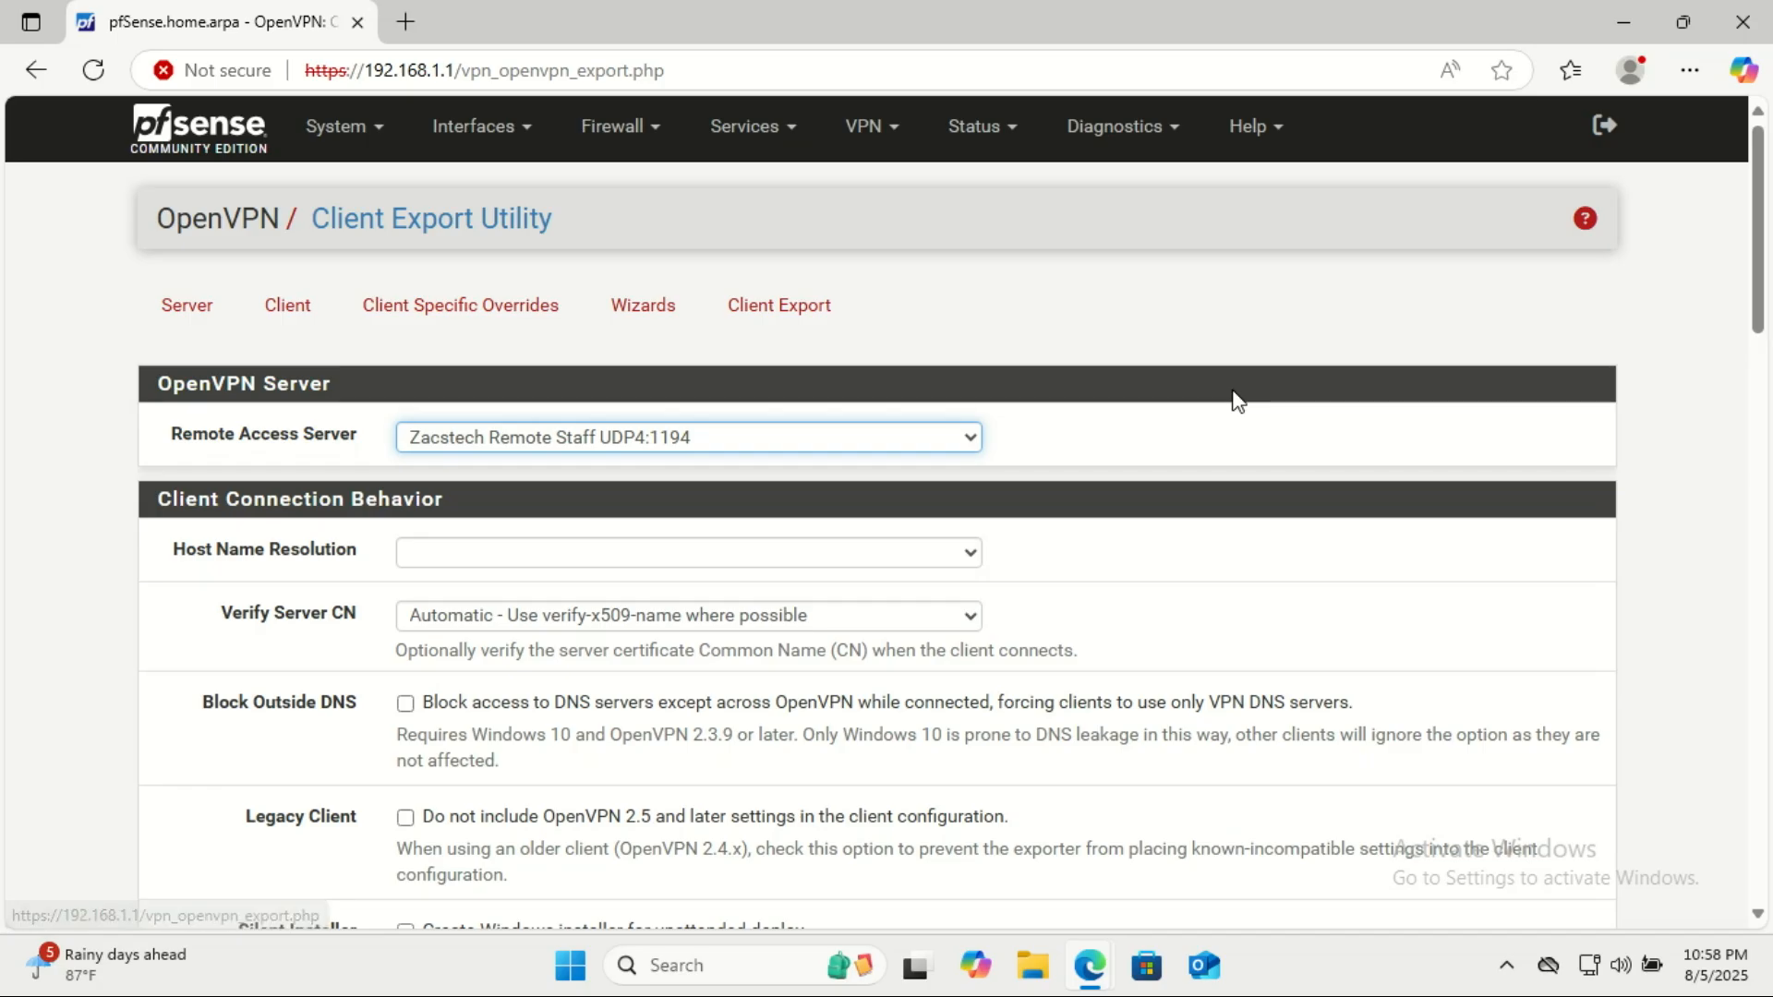
scroll(1228, 344, down, 3)
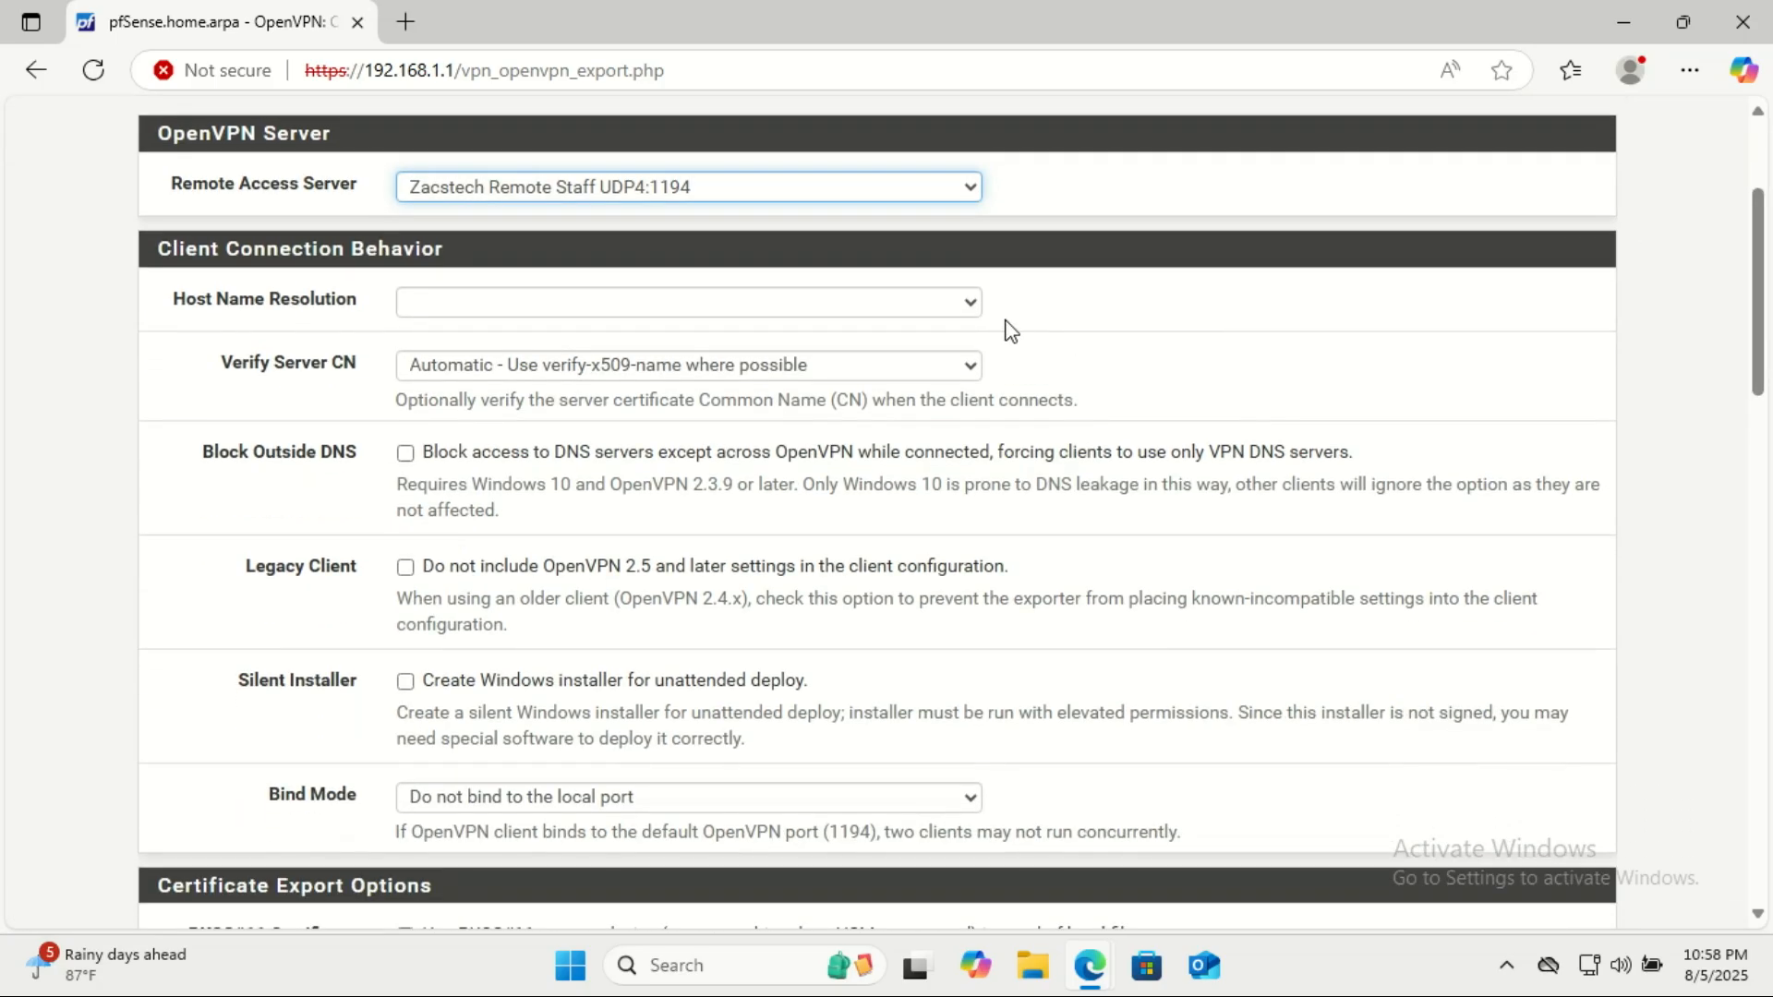
click(966, 190)
click(967, 191)
Set Host Name Resolution to Other and paste zacs-tech.duckdns.org as the host name clients connect to.
click(971, 307)
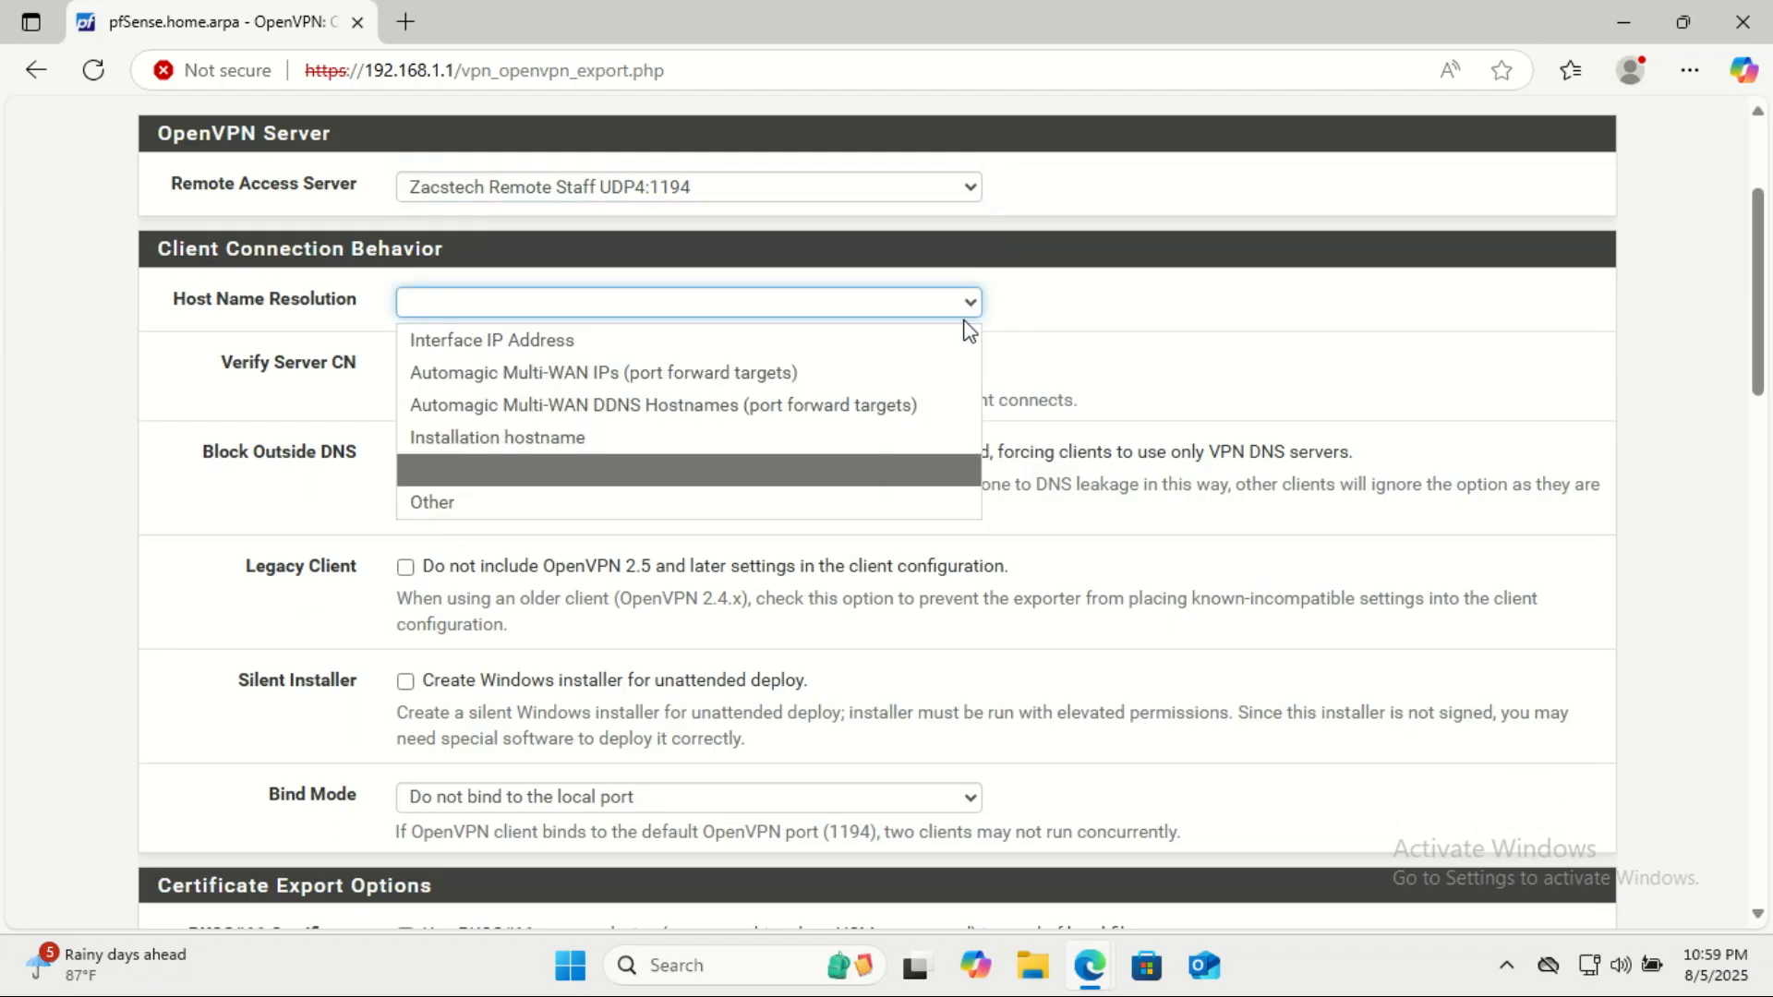
click(944, 339)
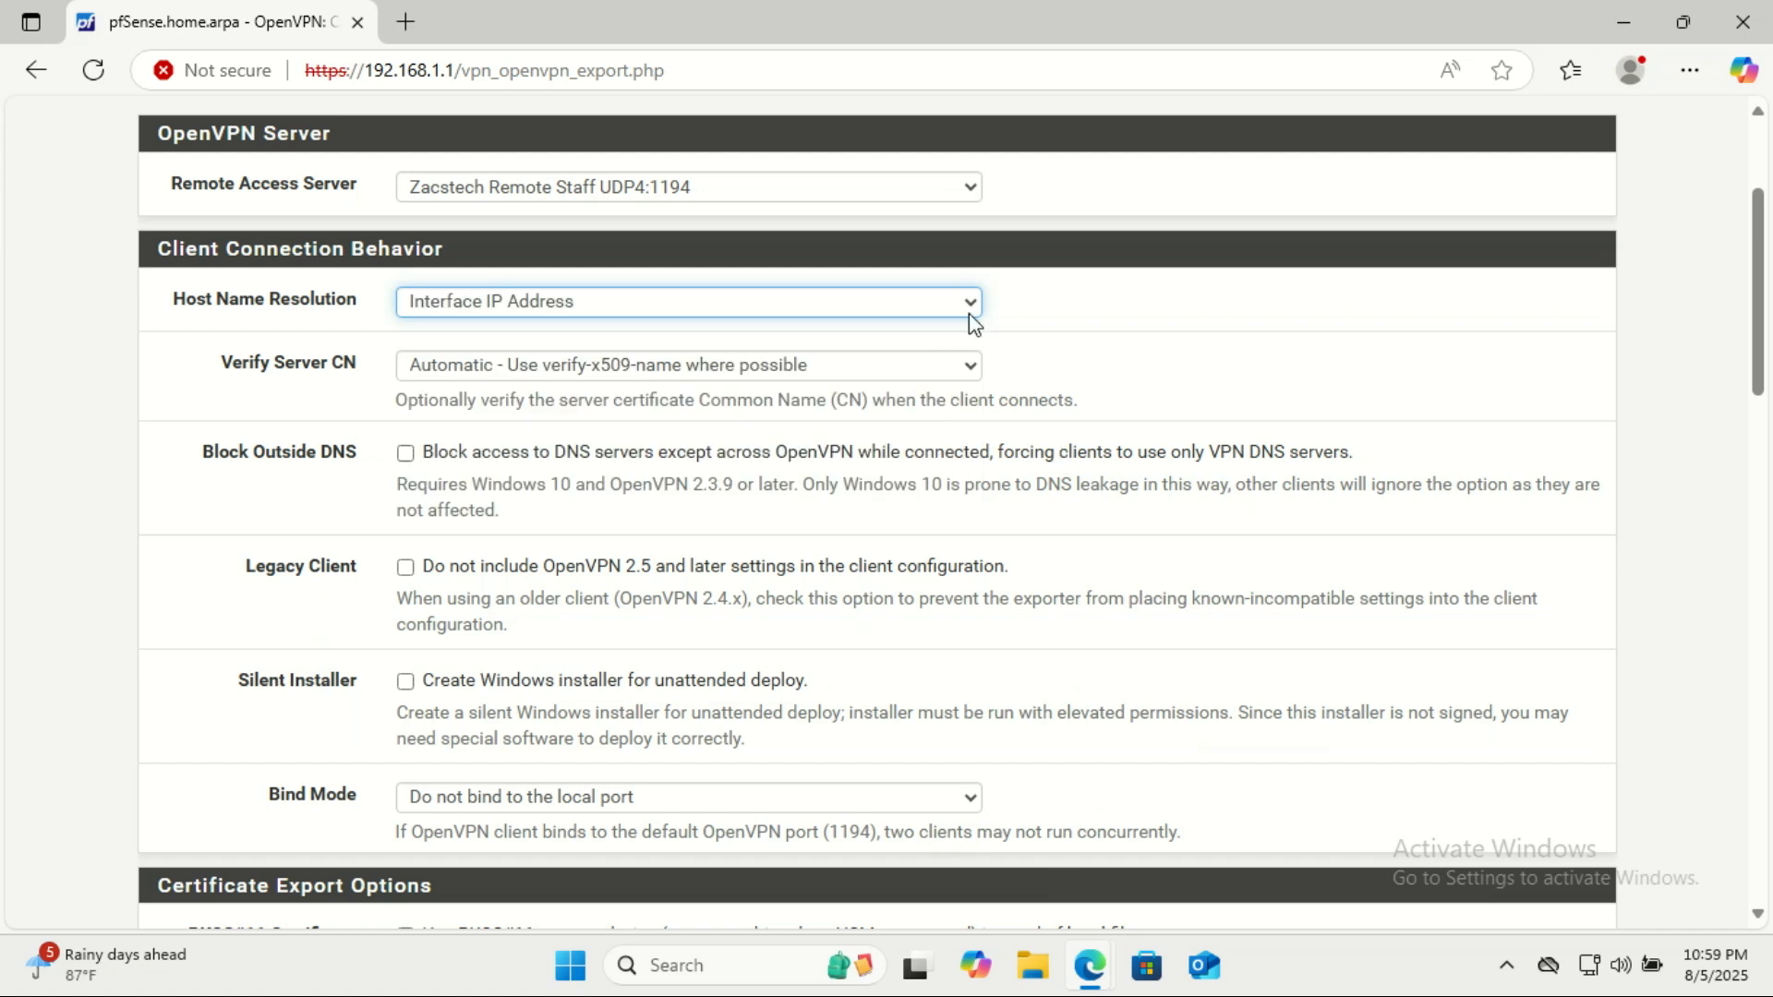
click(970, 310)
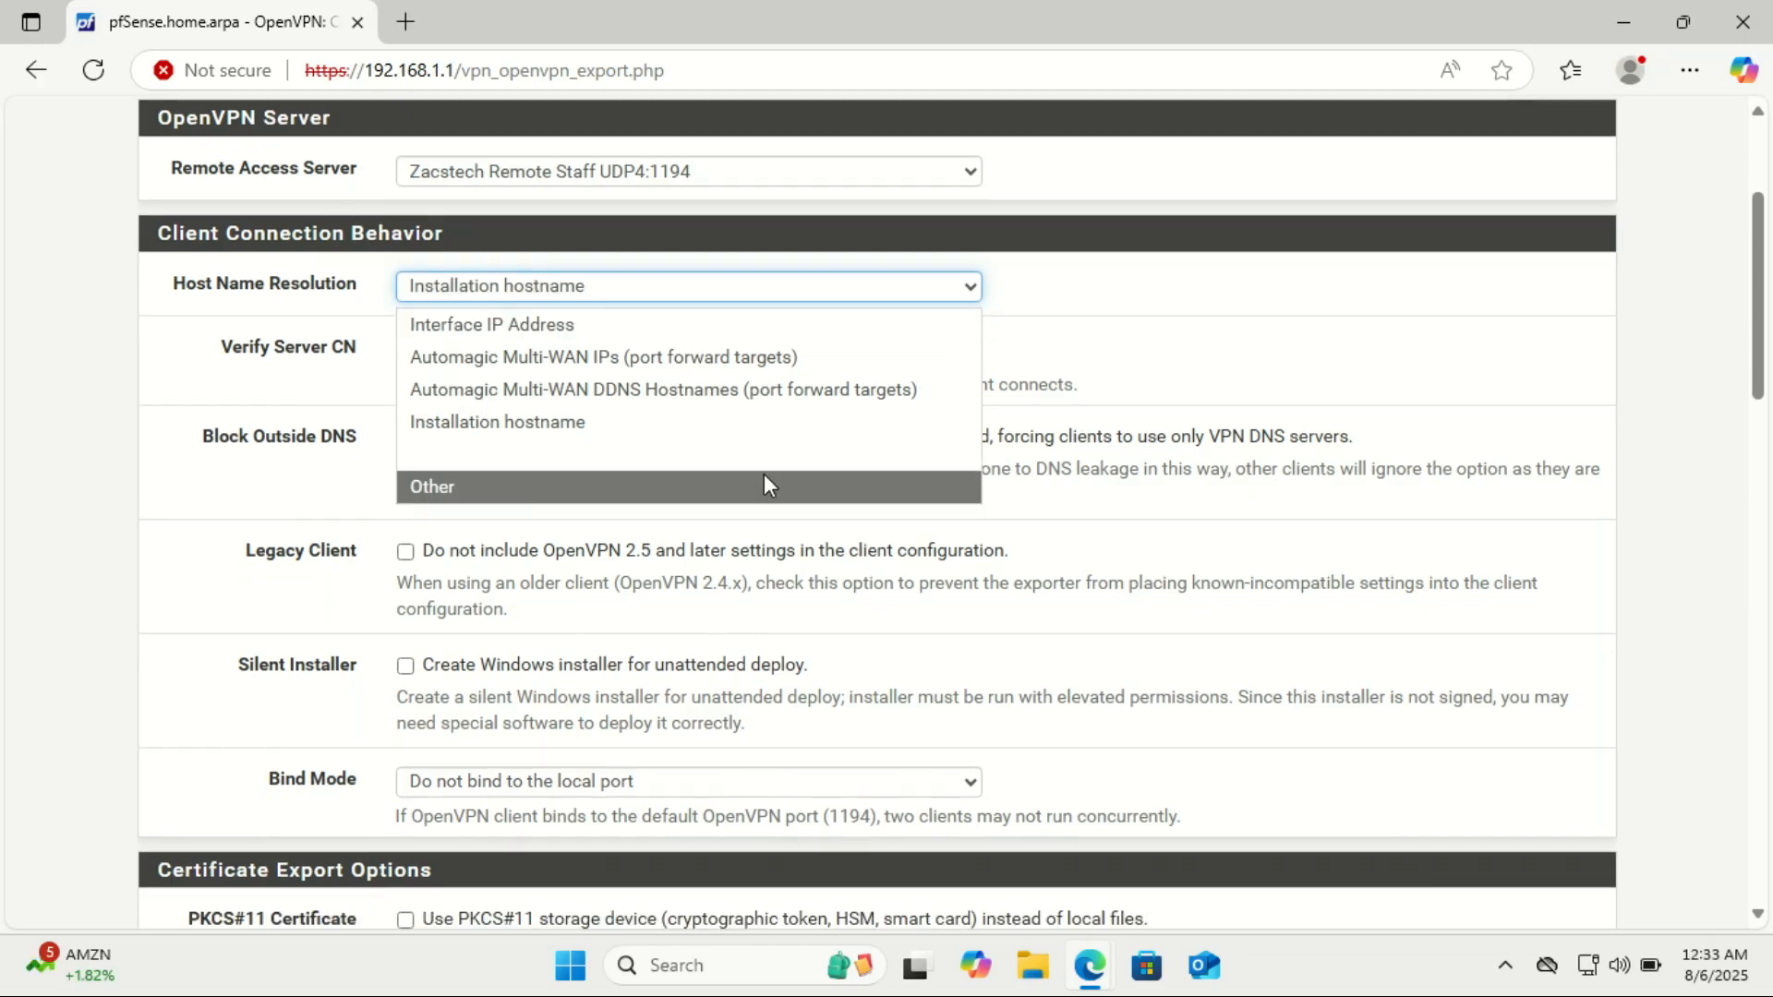
click(764, 478)
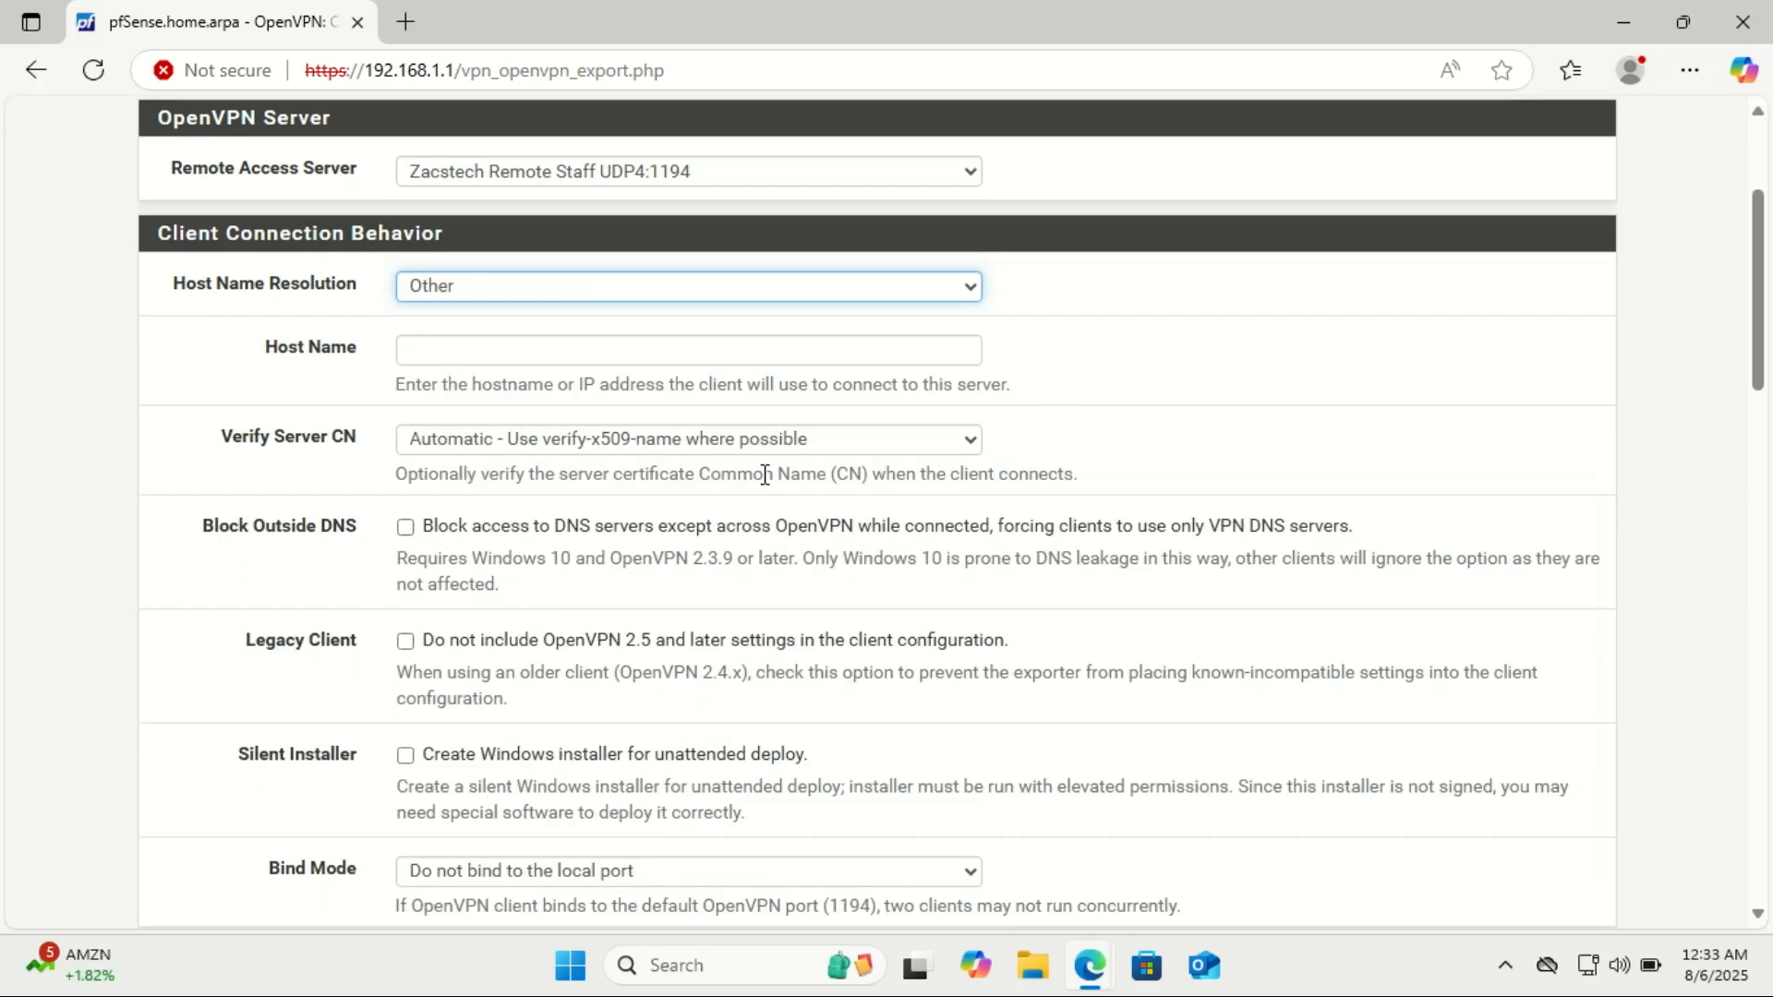
click(471, 351)
right_click(471, 351)
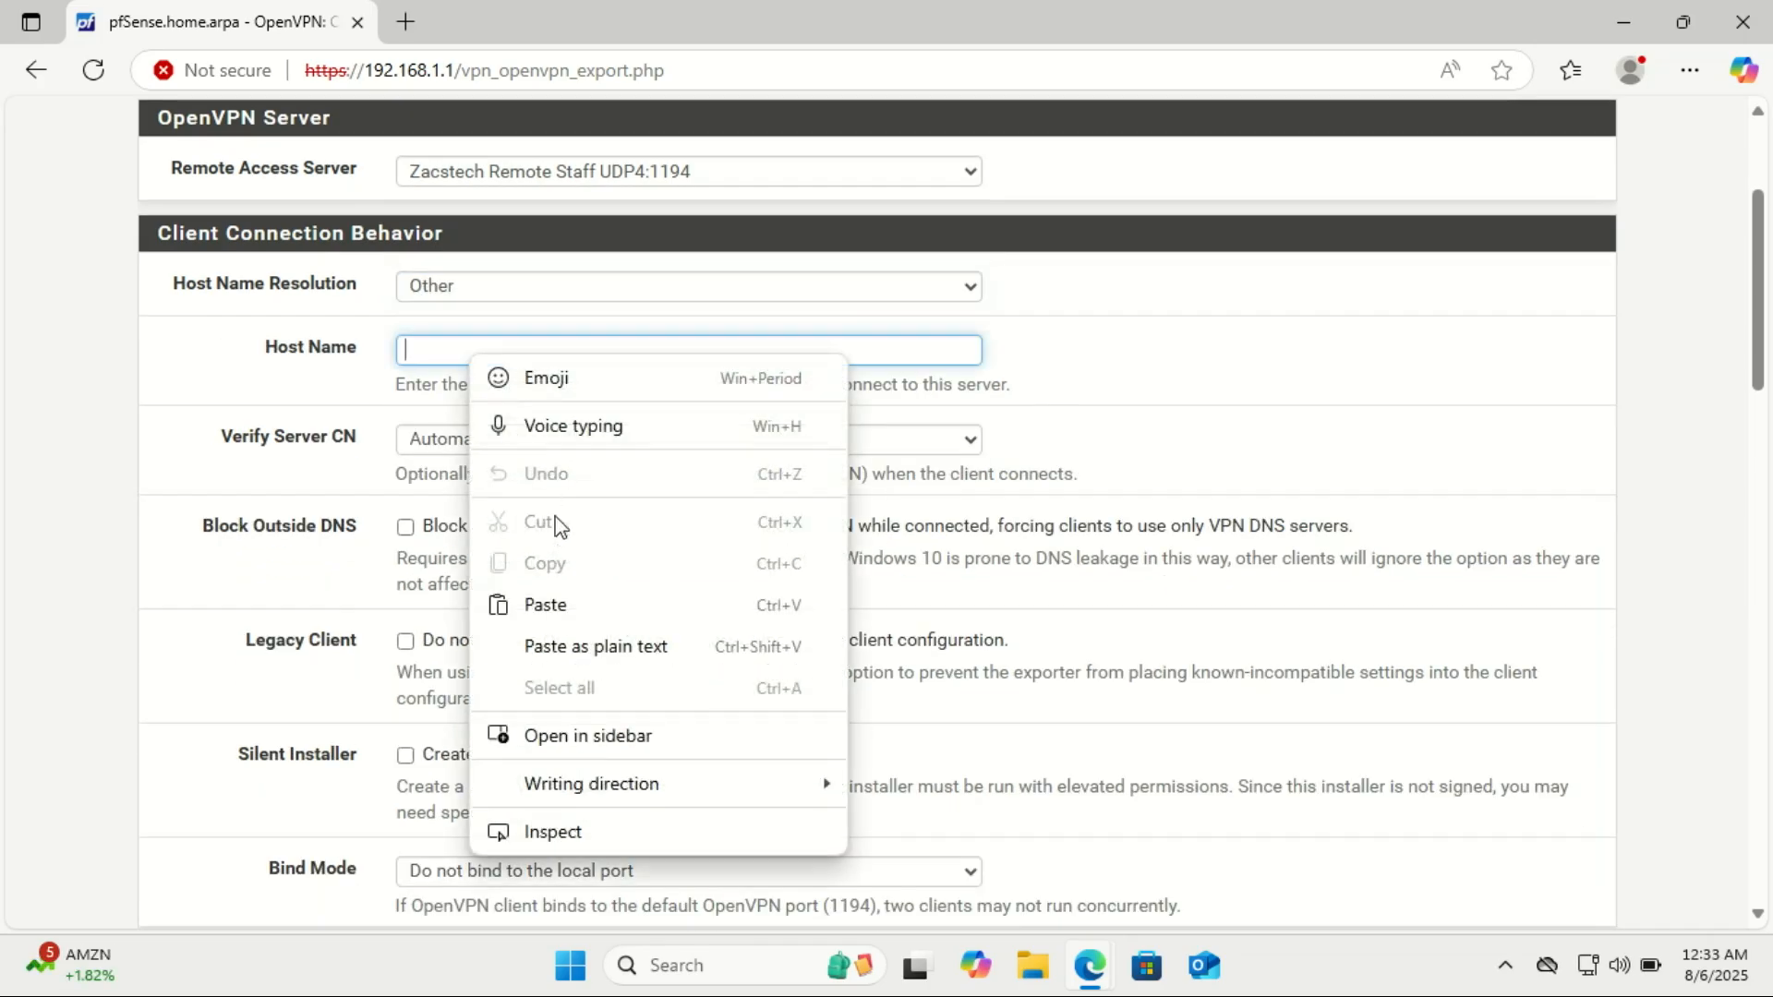
click(575, 602)
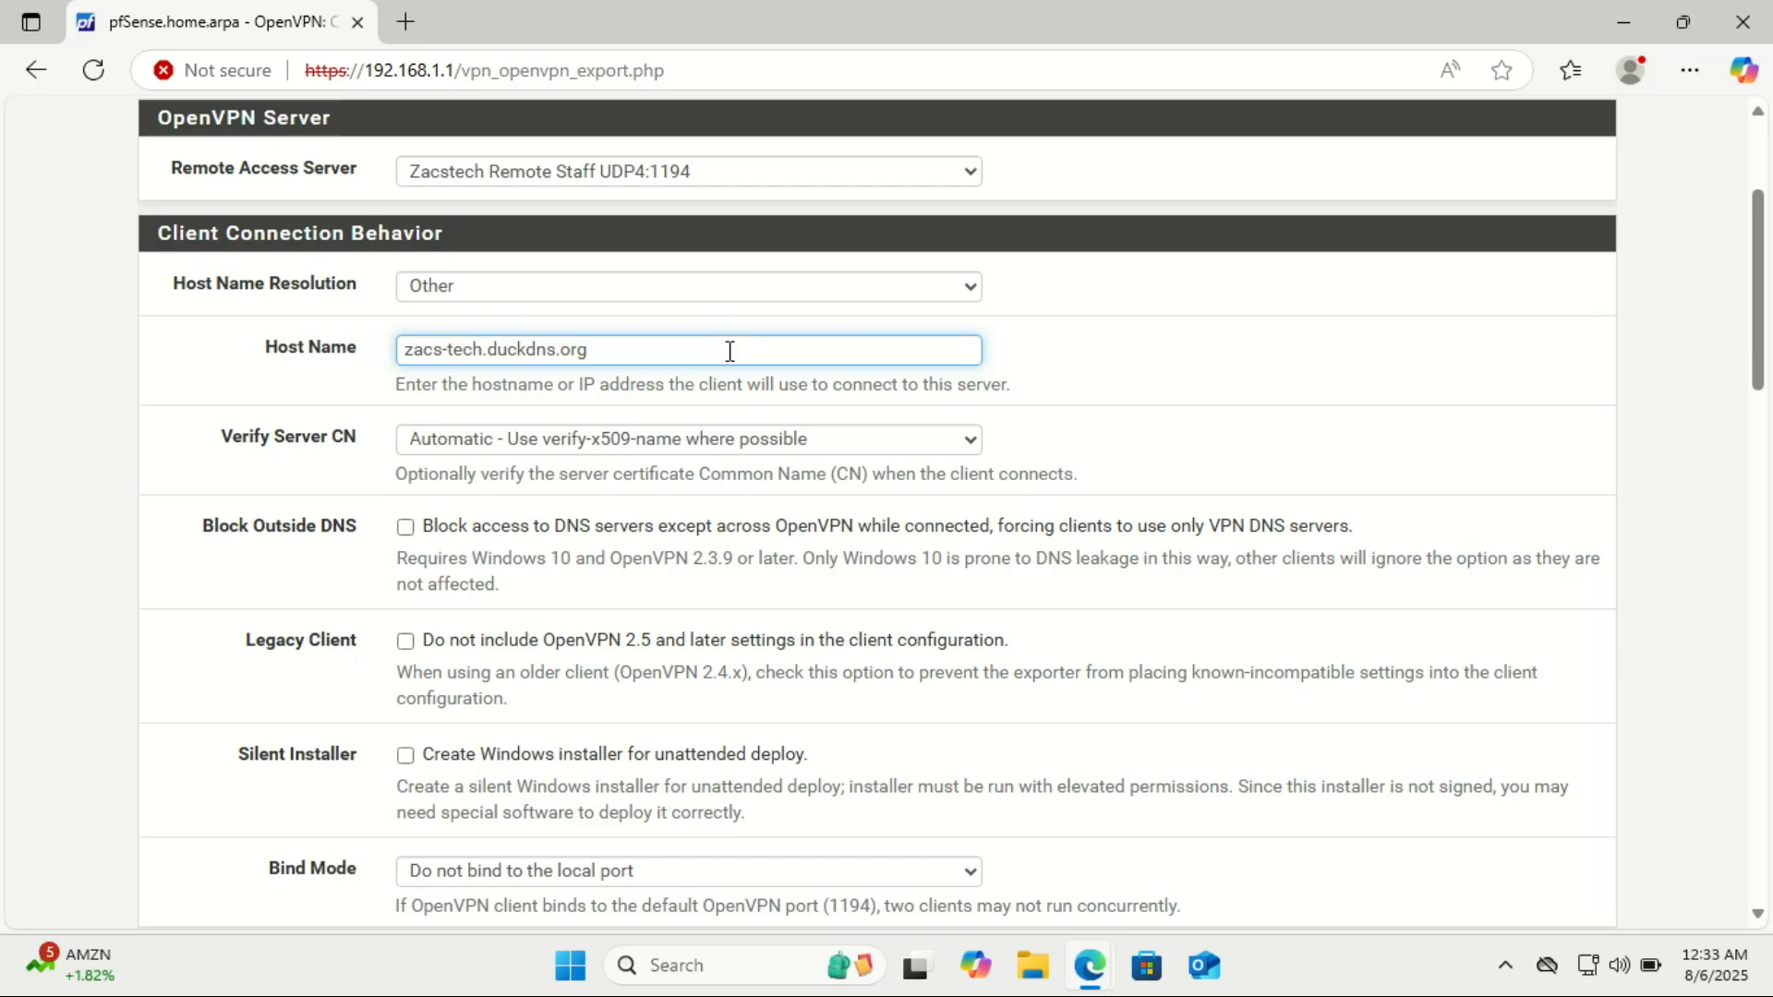
Download the 64-bit current Windows installer (2.6.7-Ix001) for the new VPN user, leaving the remaining export options at their defaults.
scroll(1764, 337, down, 2)
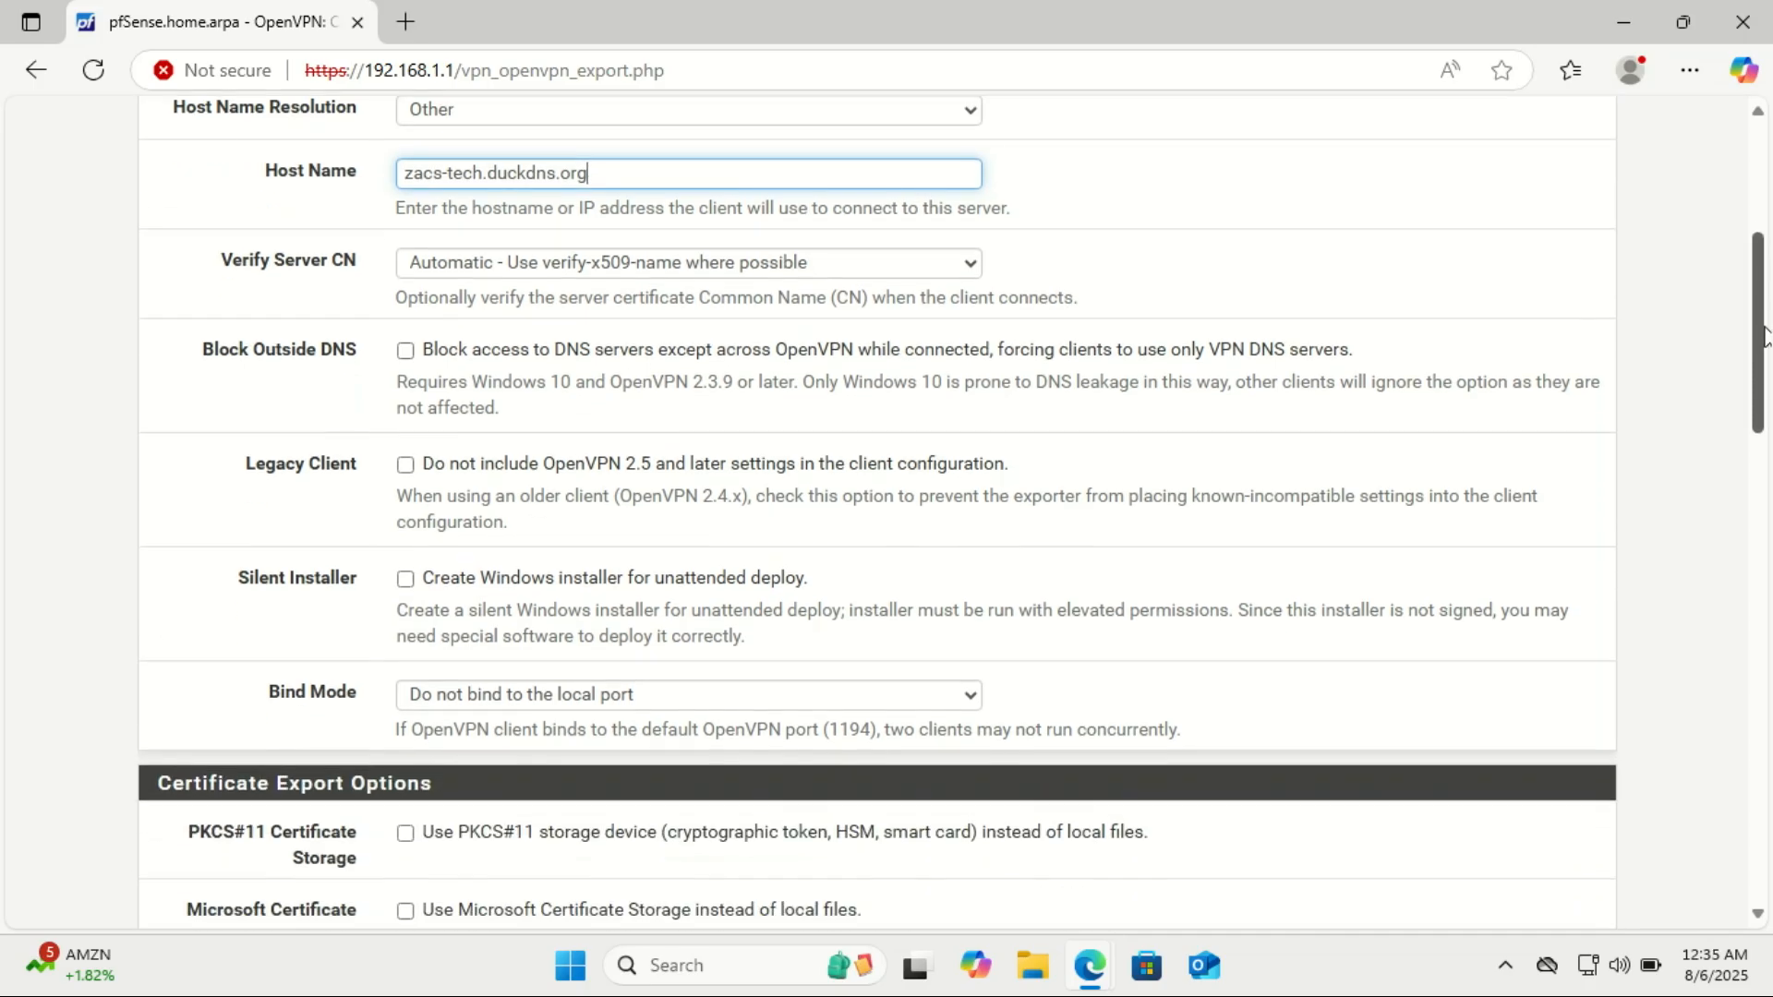
scroll(1764, 337, down, 2)
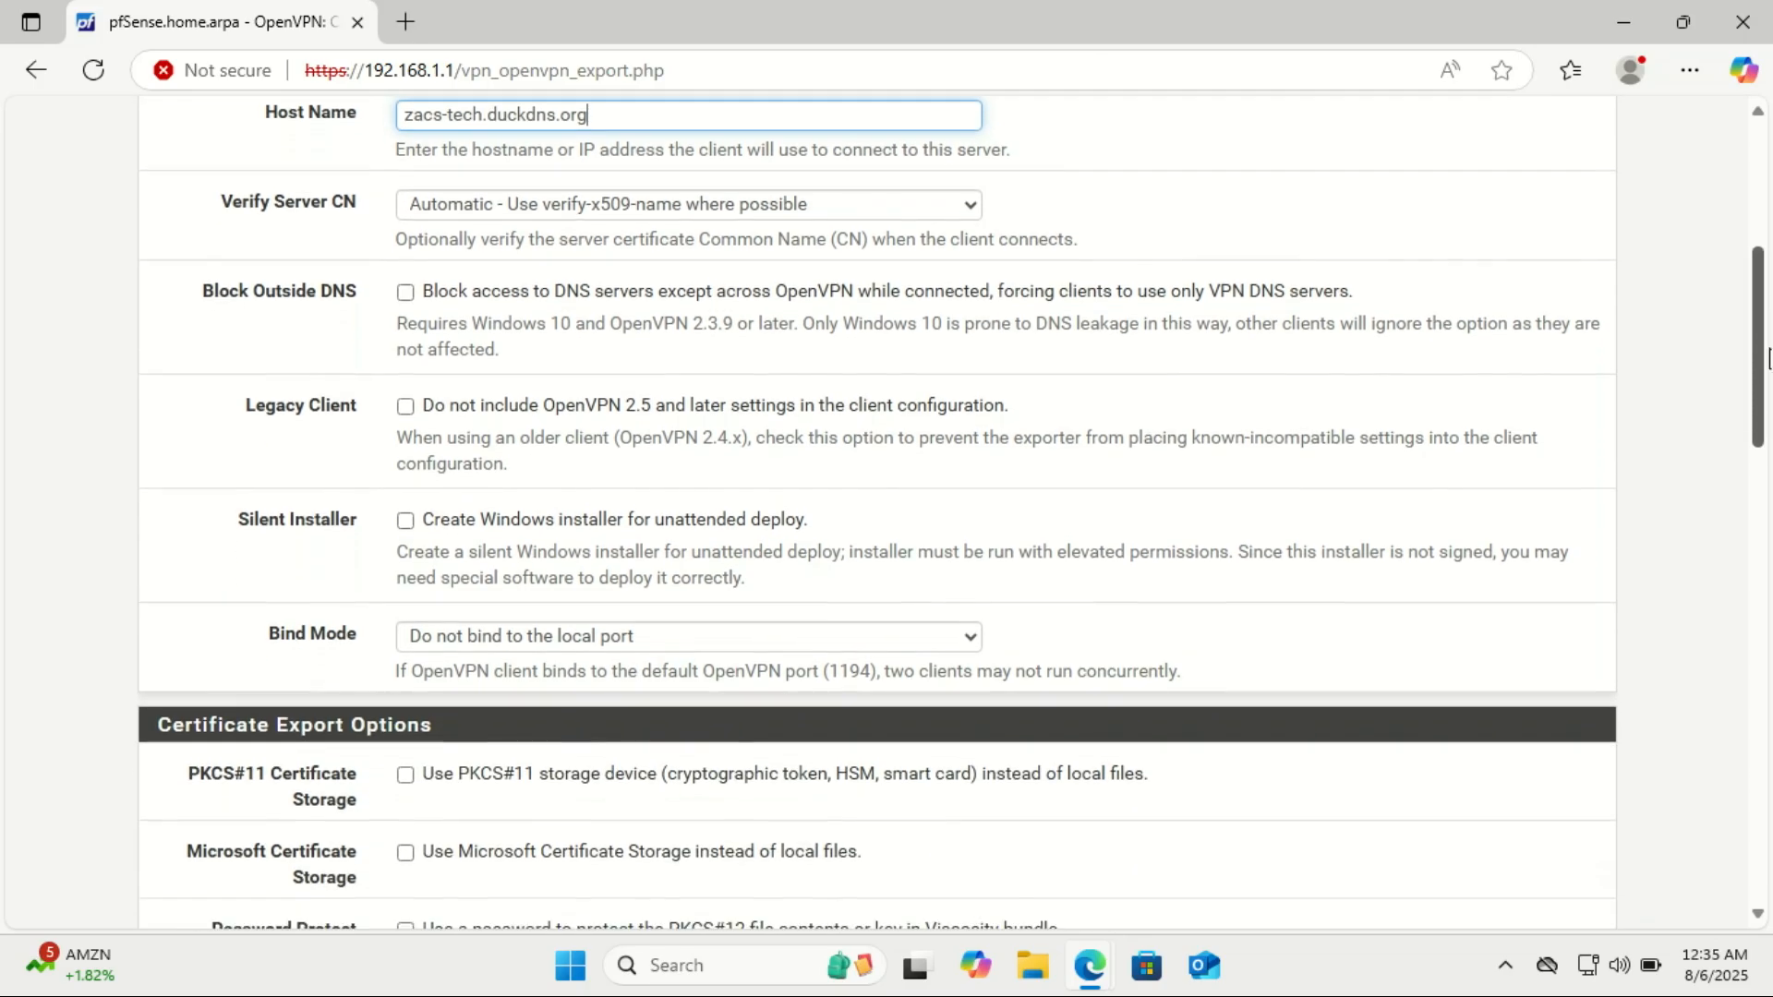
scroll(951, 511, down, 4)
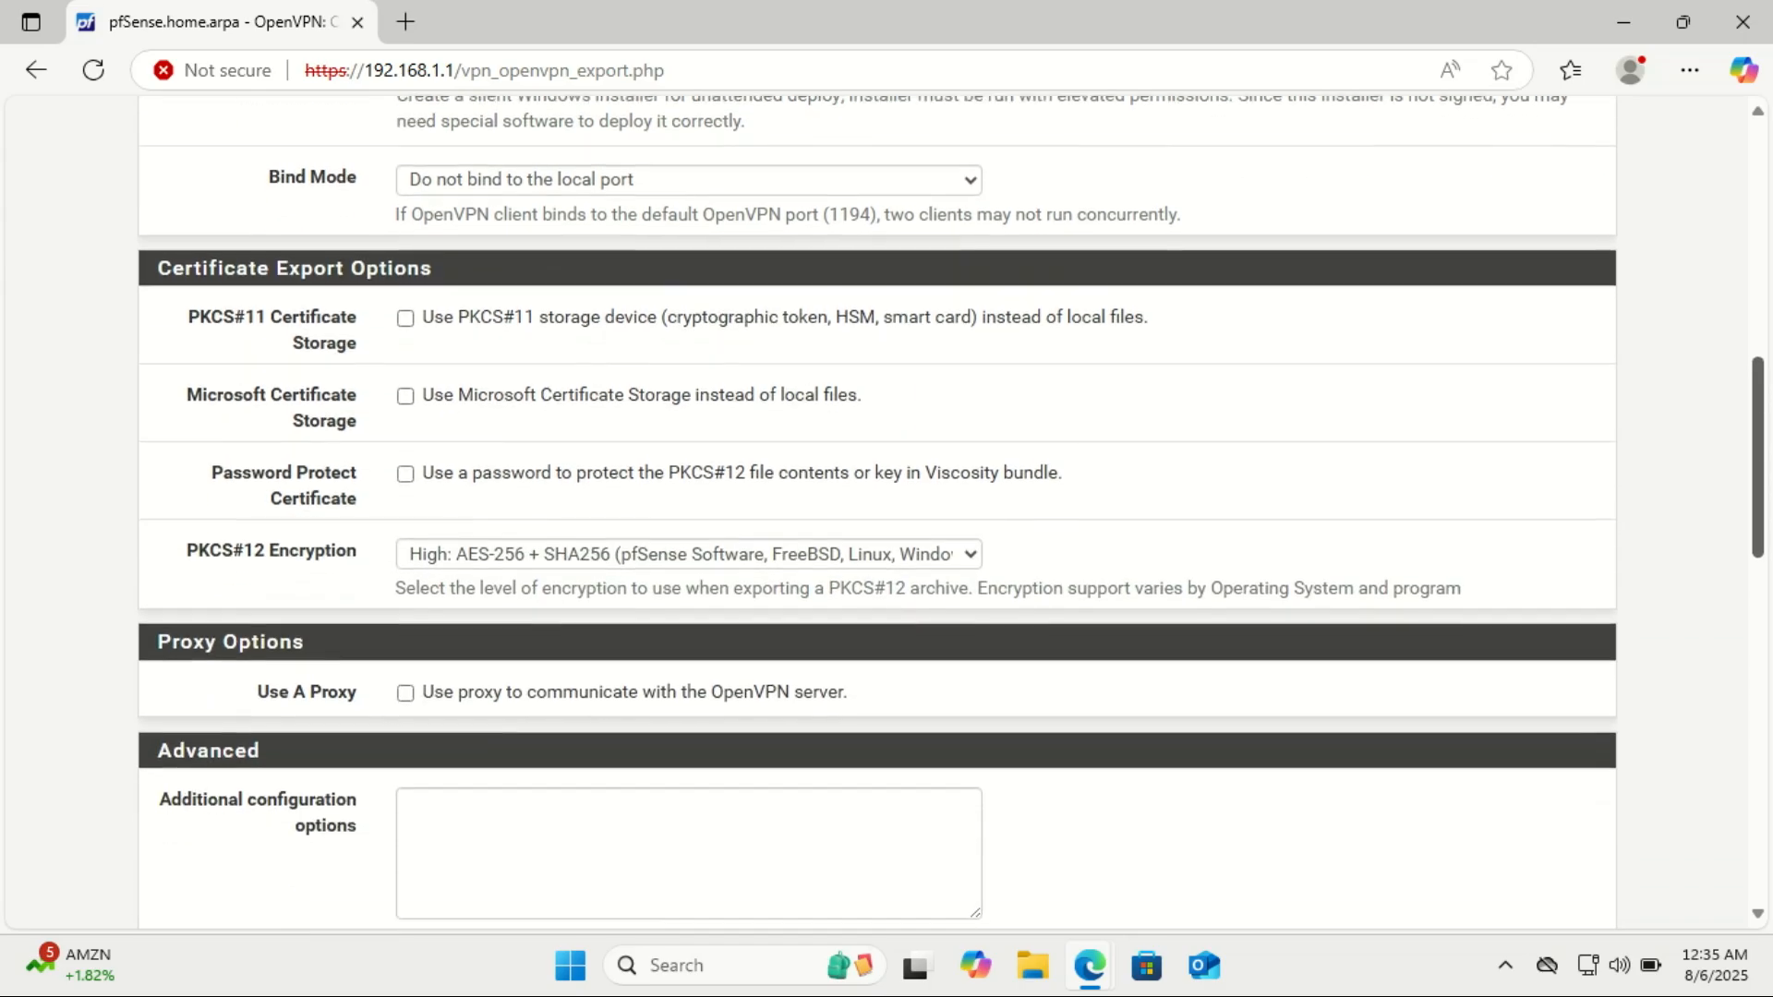
scroll(951, 511, down, 3)
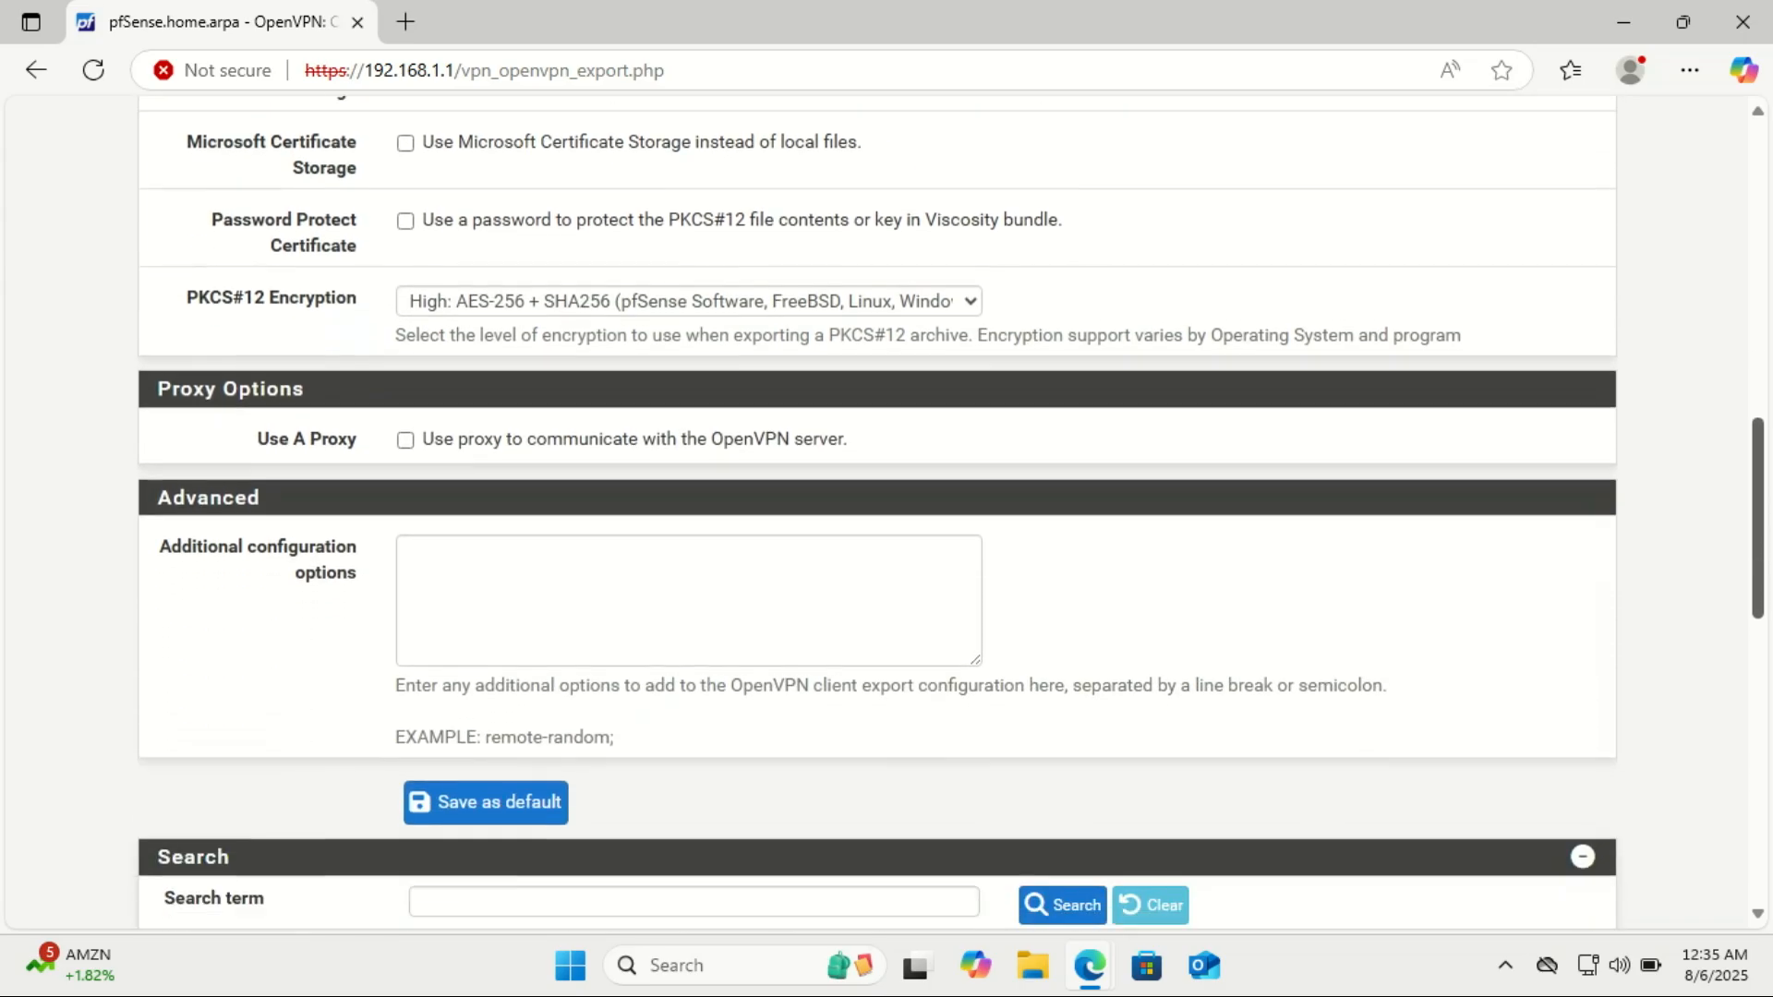
scroll(951, 511, down, 3)
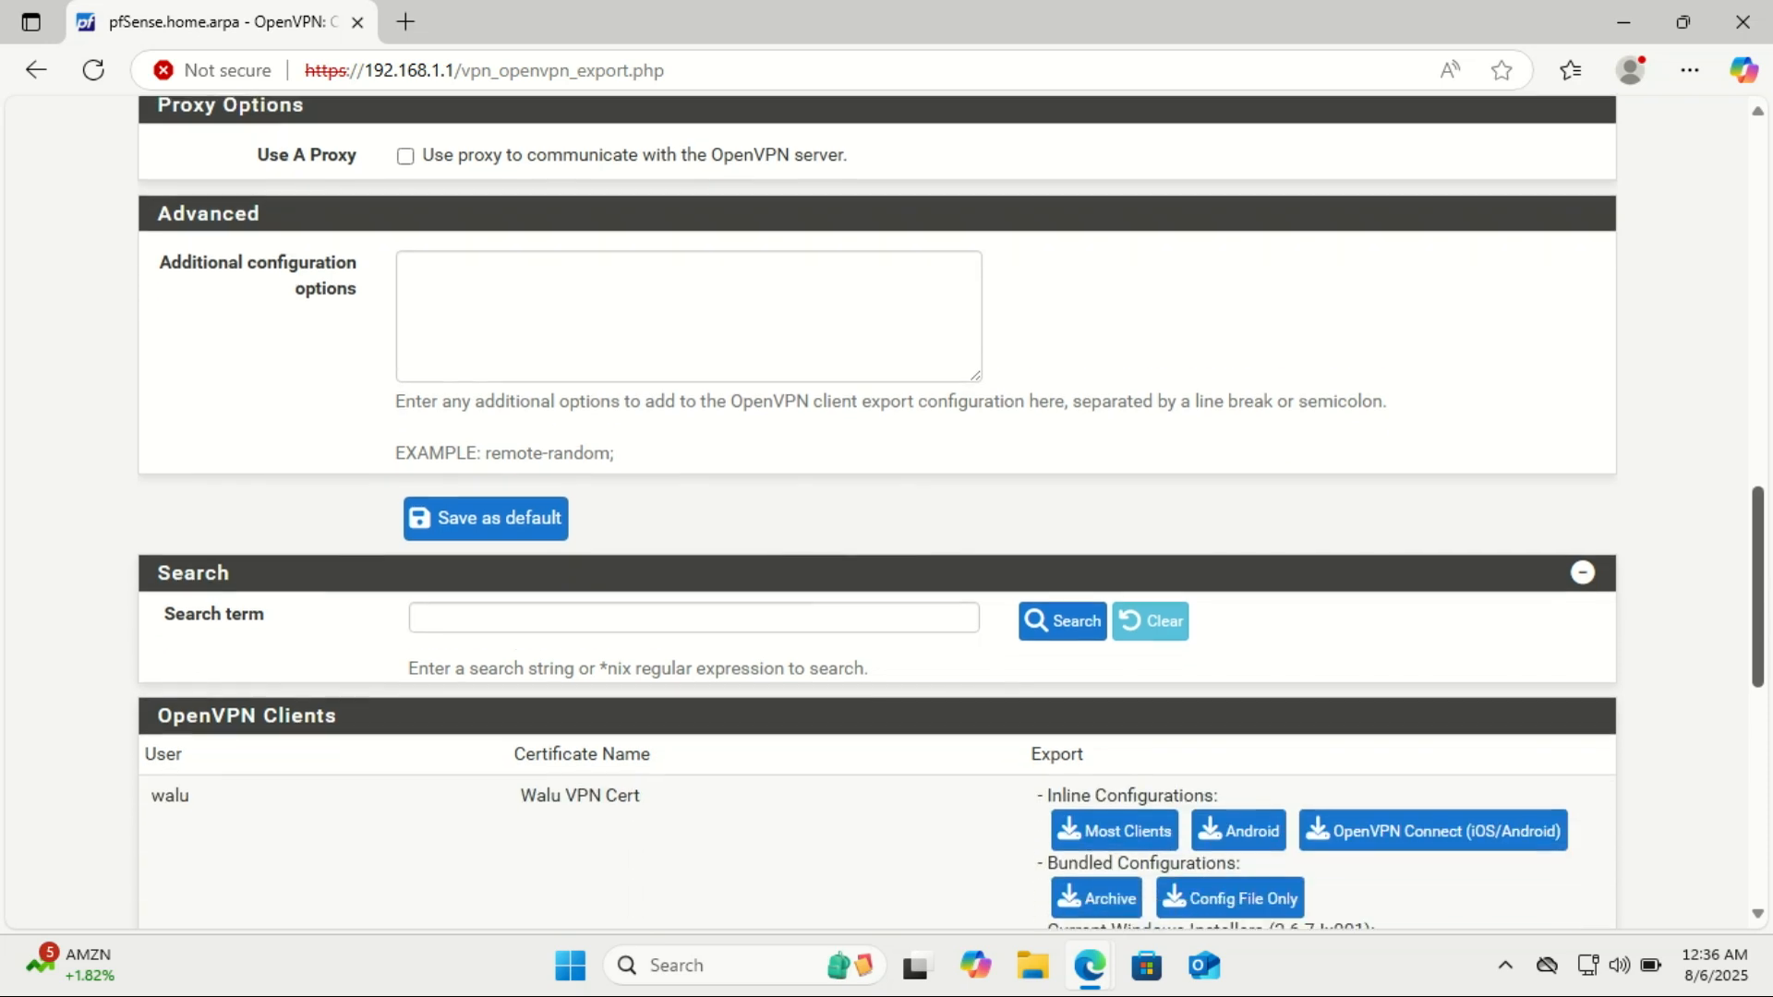
scroll(952, 511, down, 2)
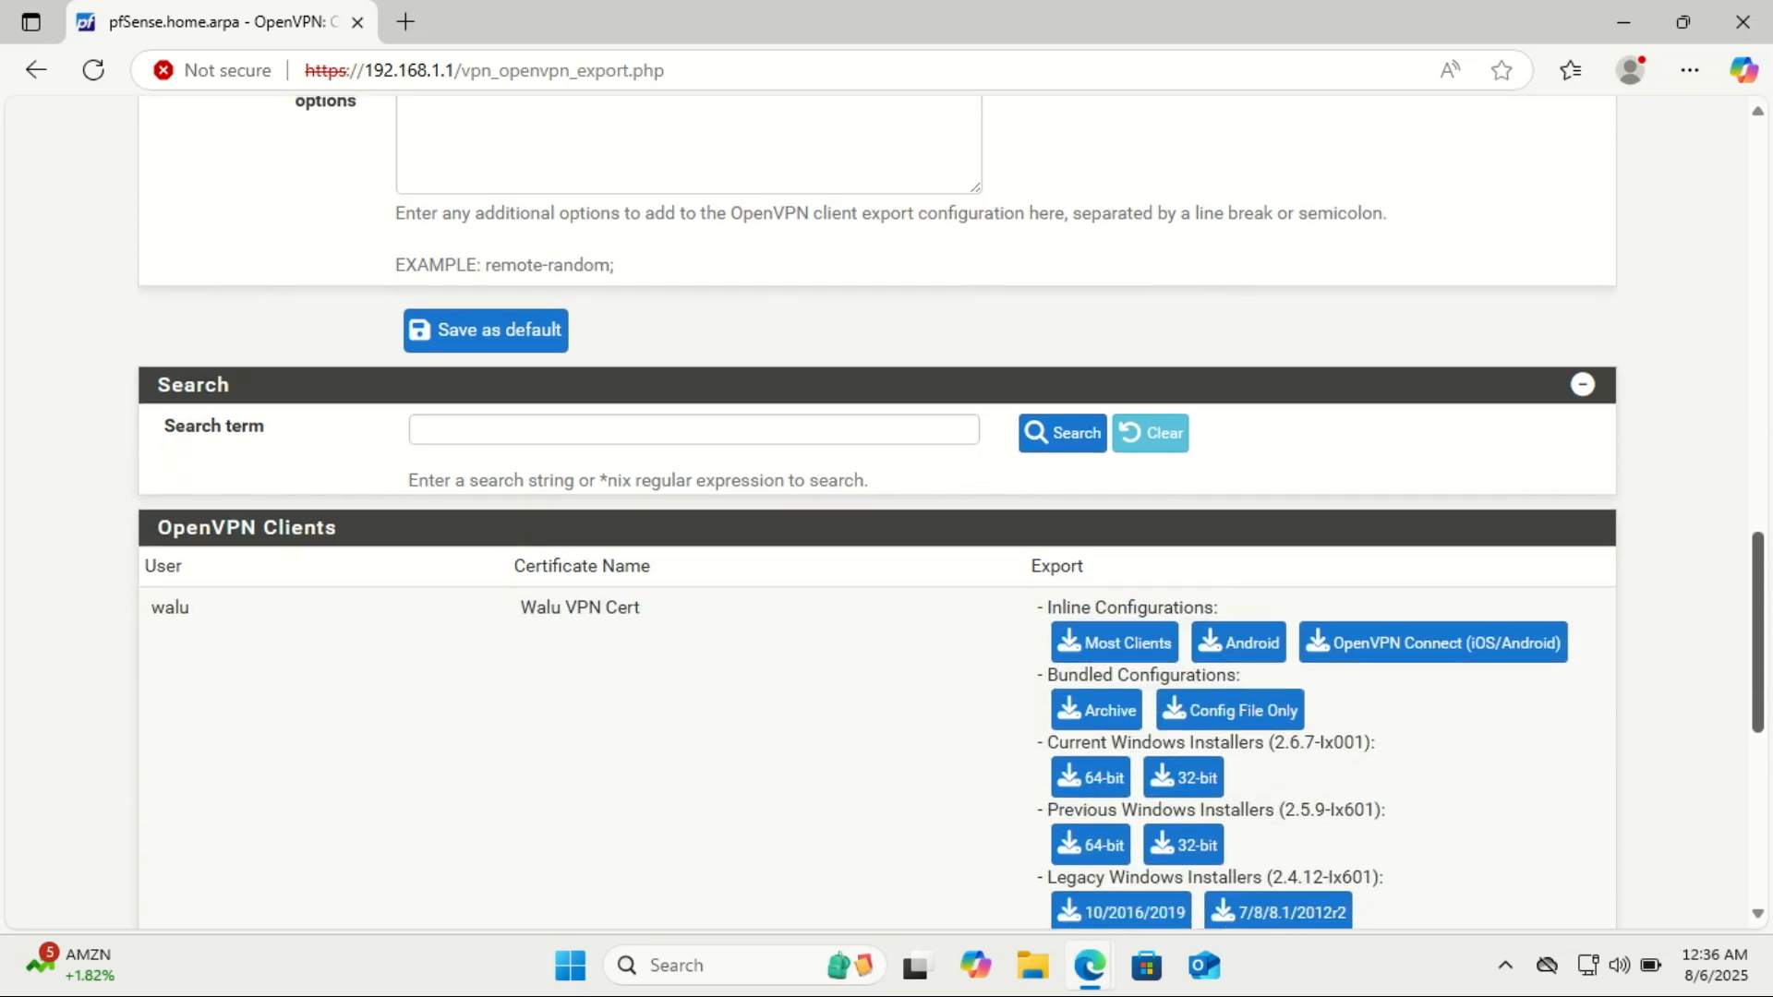
scroll(951, 511, down, 4)
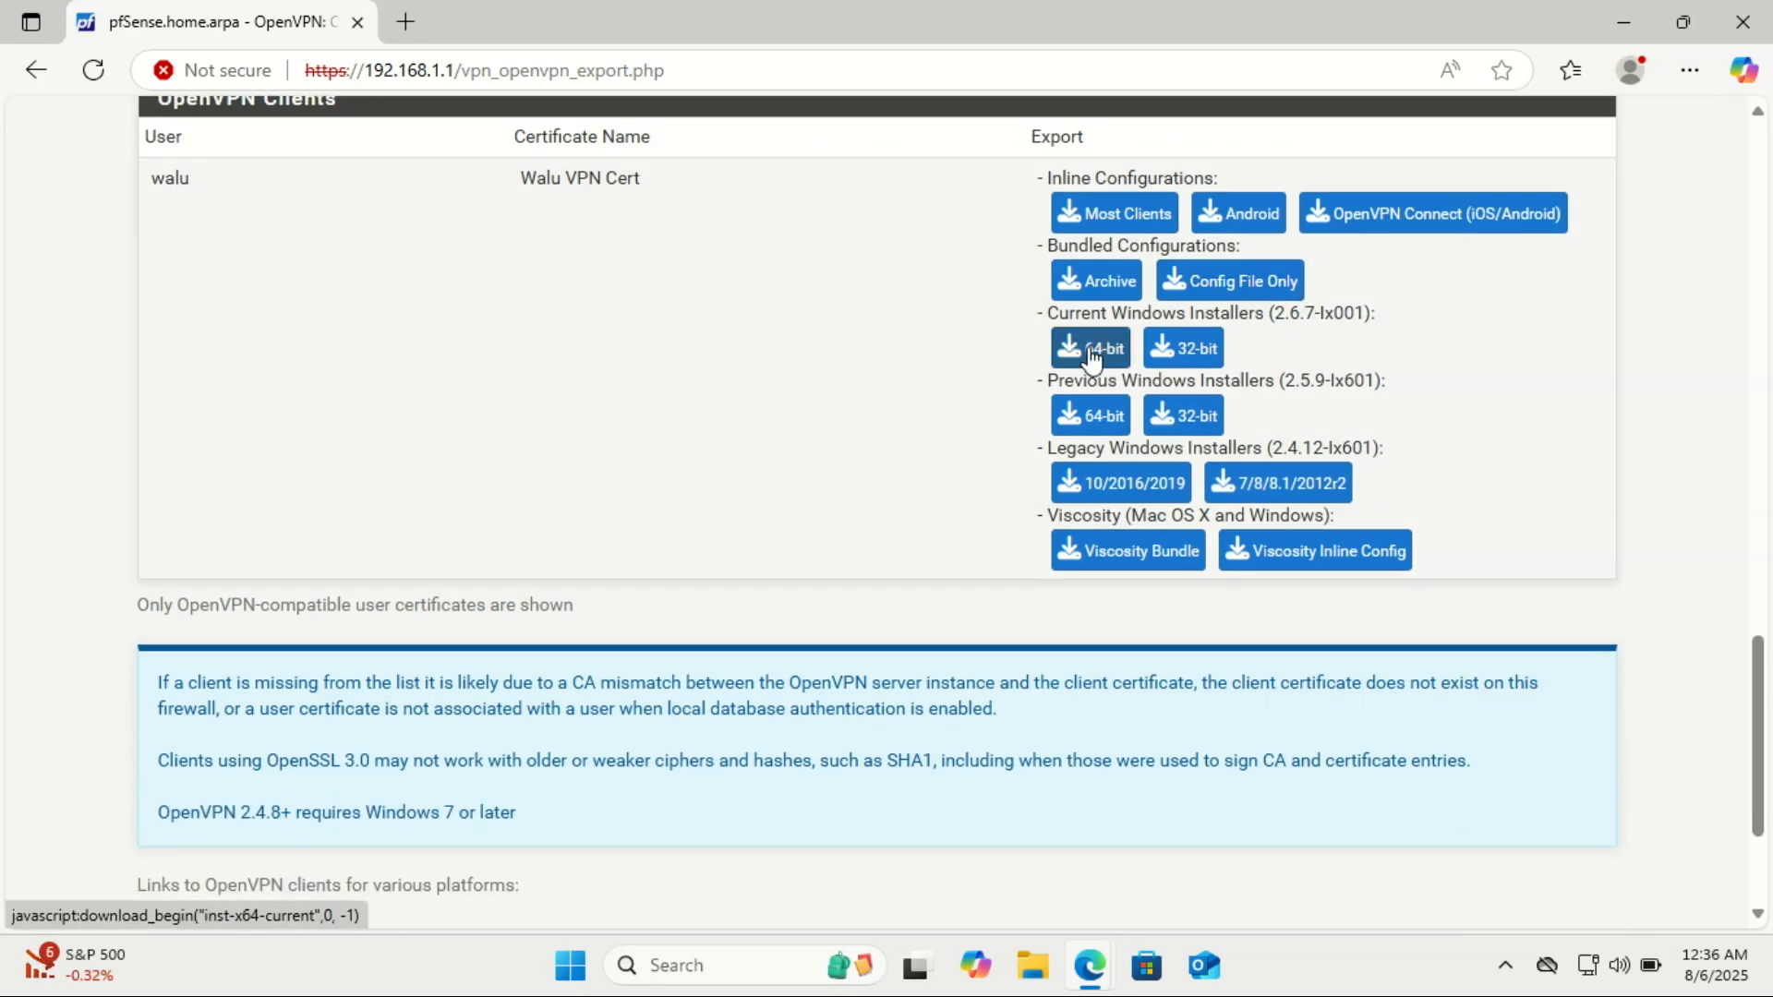
click(1093, 355)
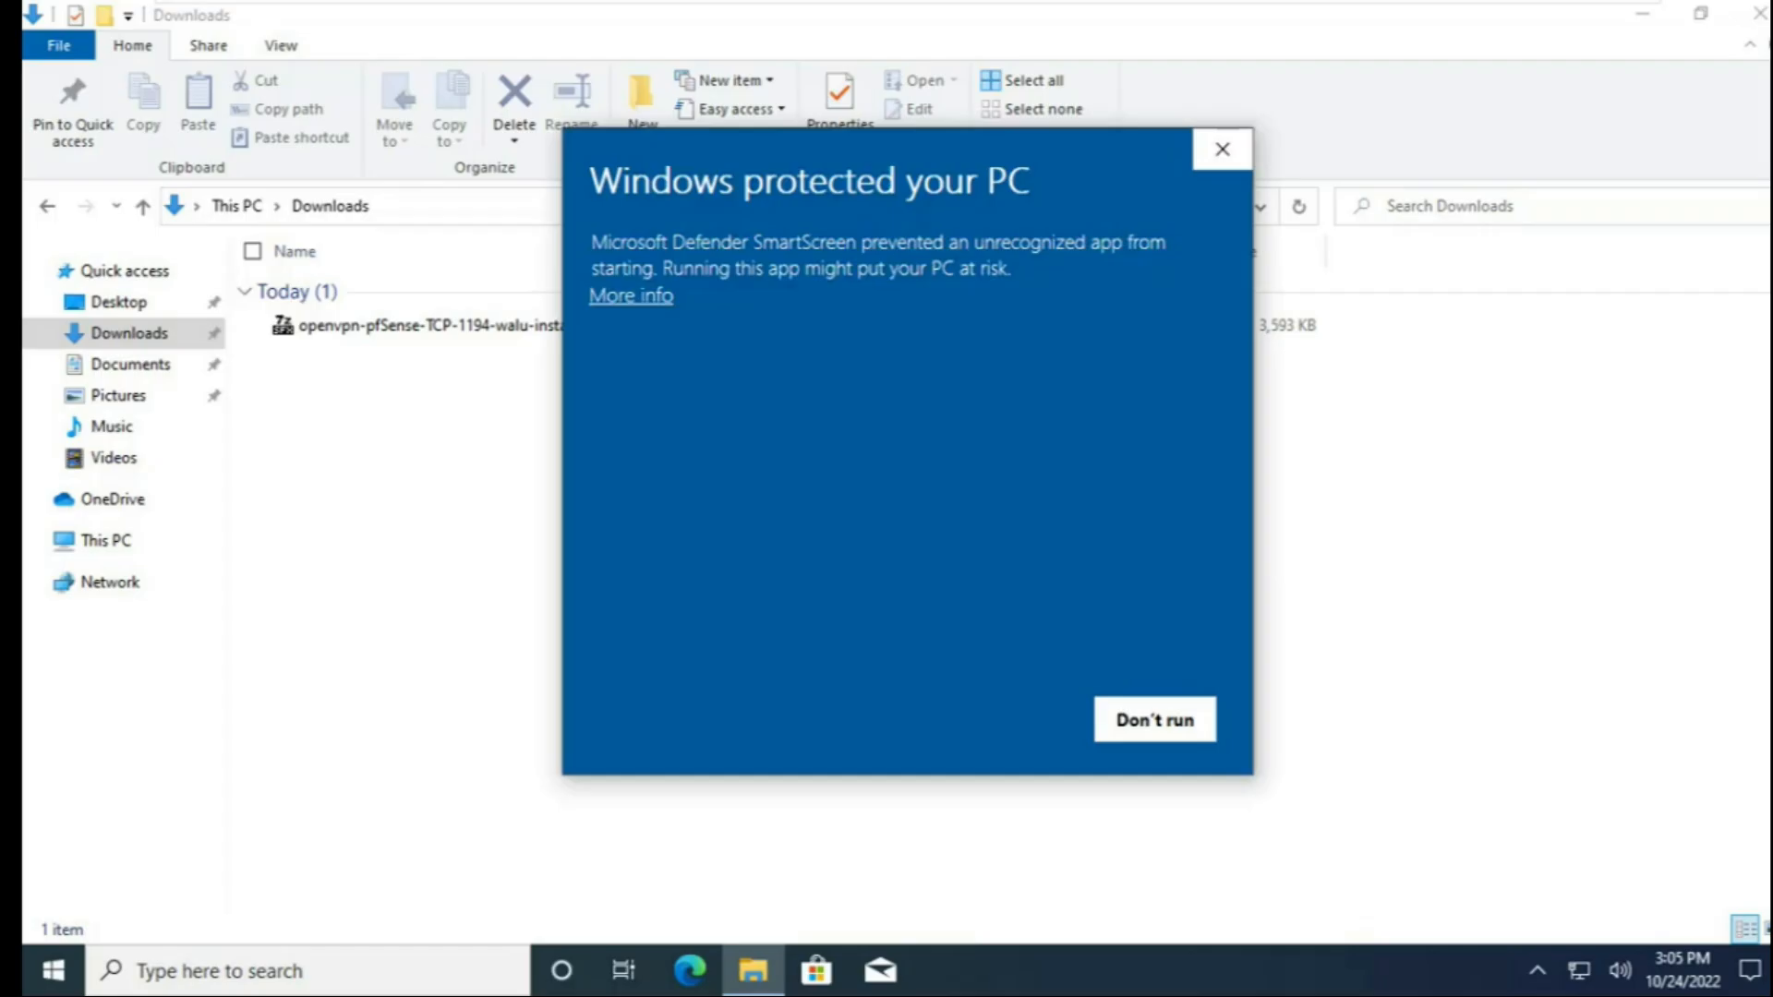
On the Windows client, allow the downloaded OpenVPN installer past SmartScreen, close the Downloads folder and install OpenVPN 2.5.2-I601 with the standard setup.
click(631, 295)
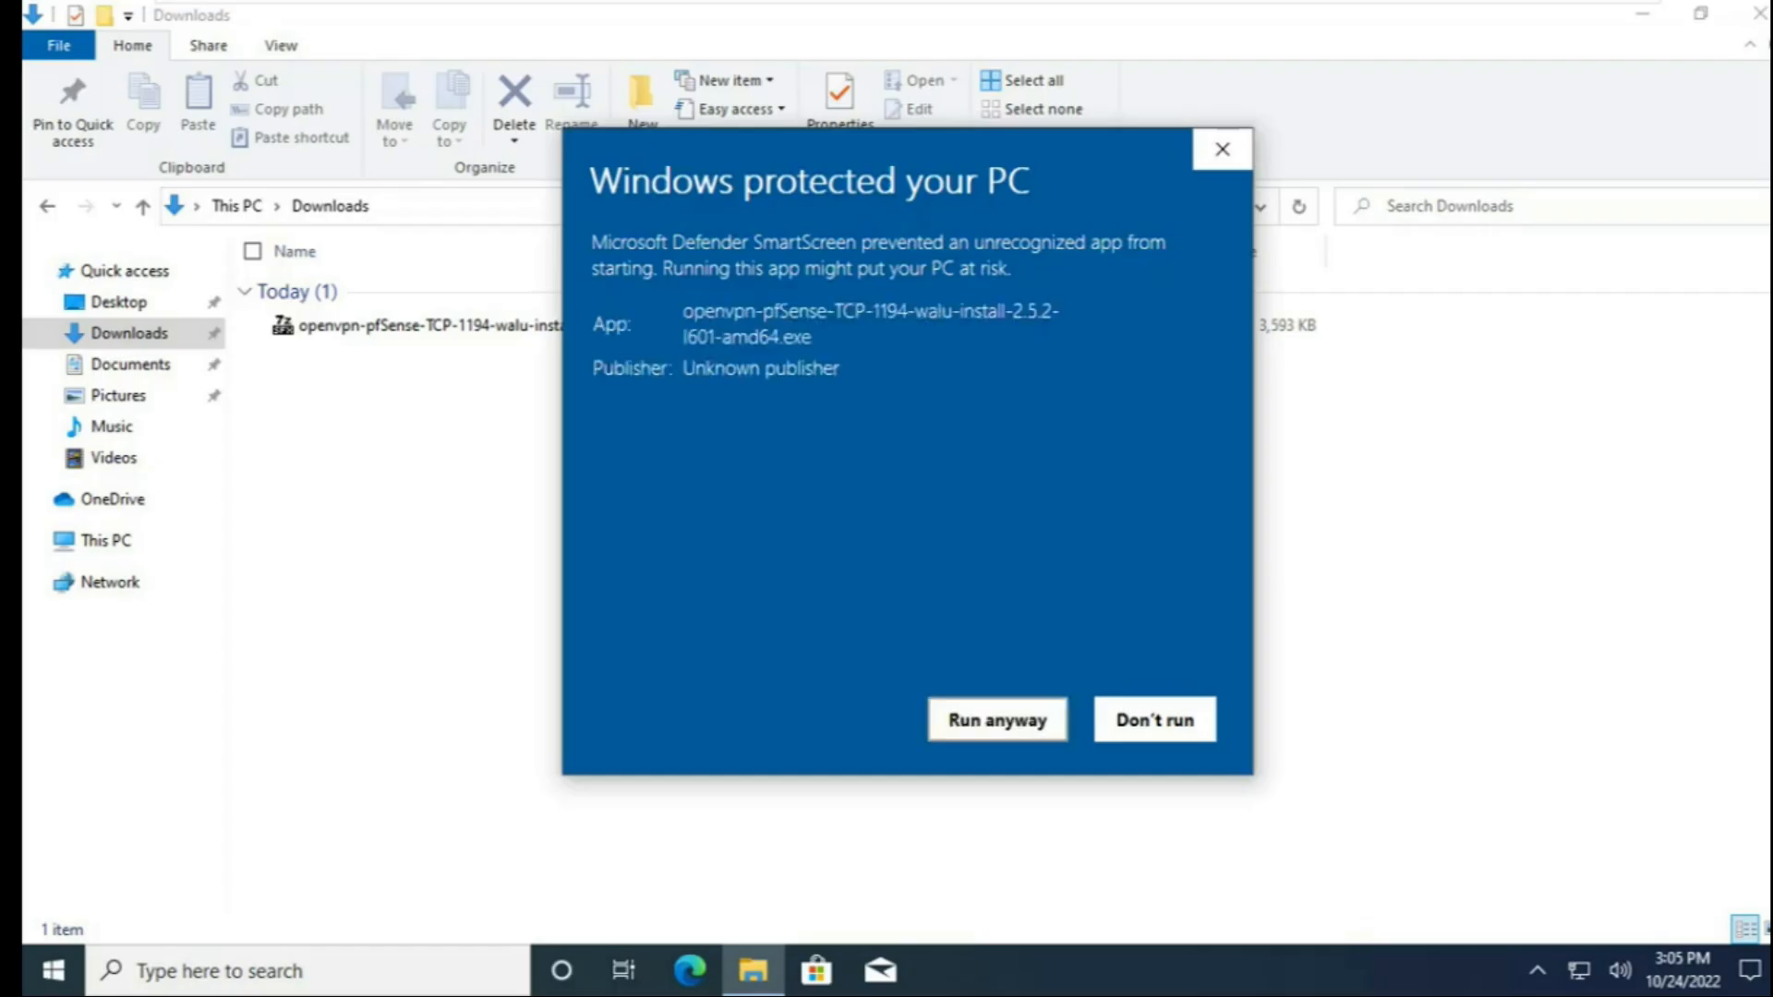
click(997, 719)
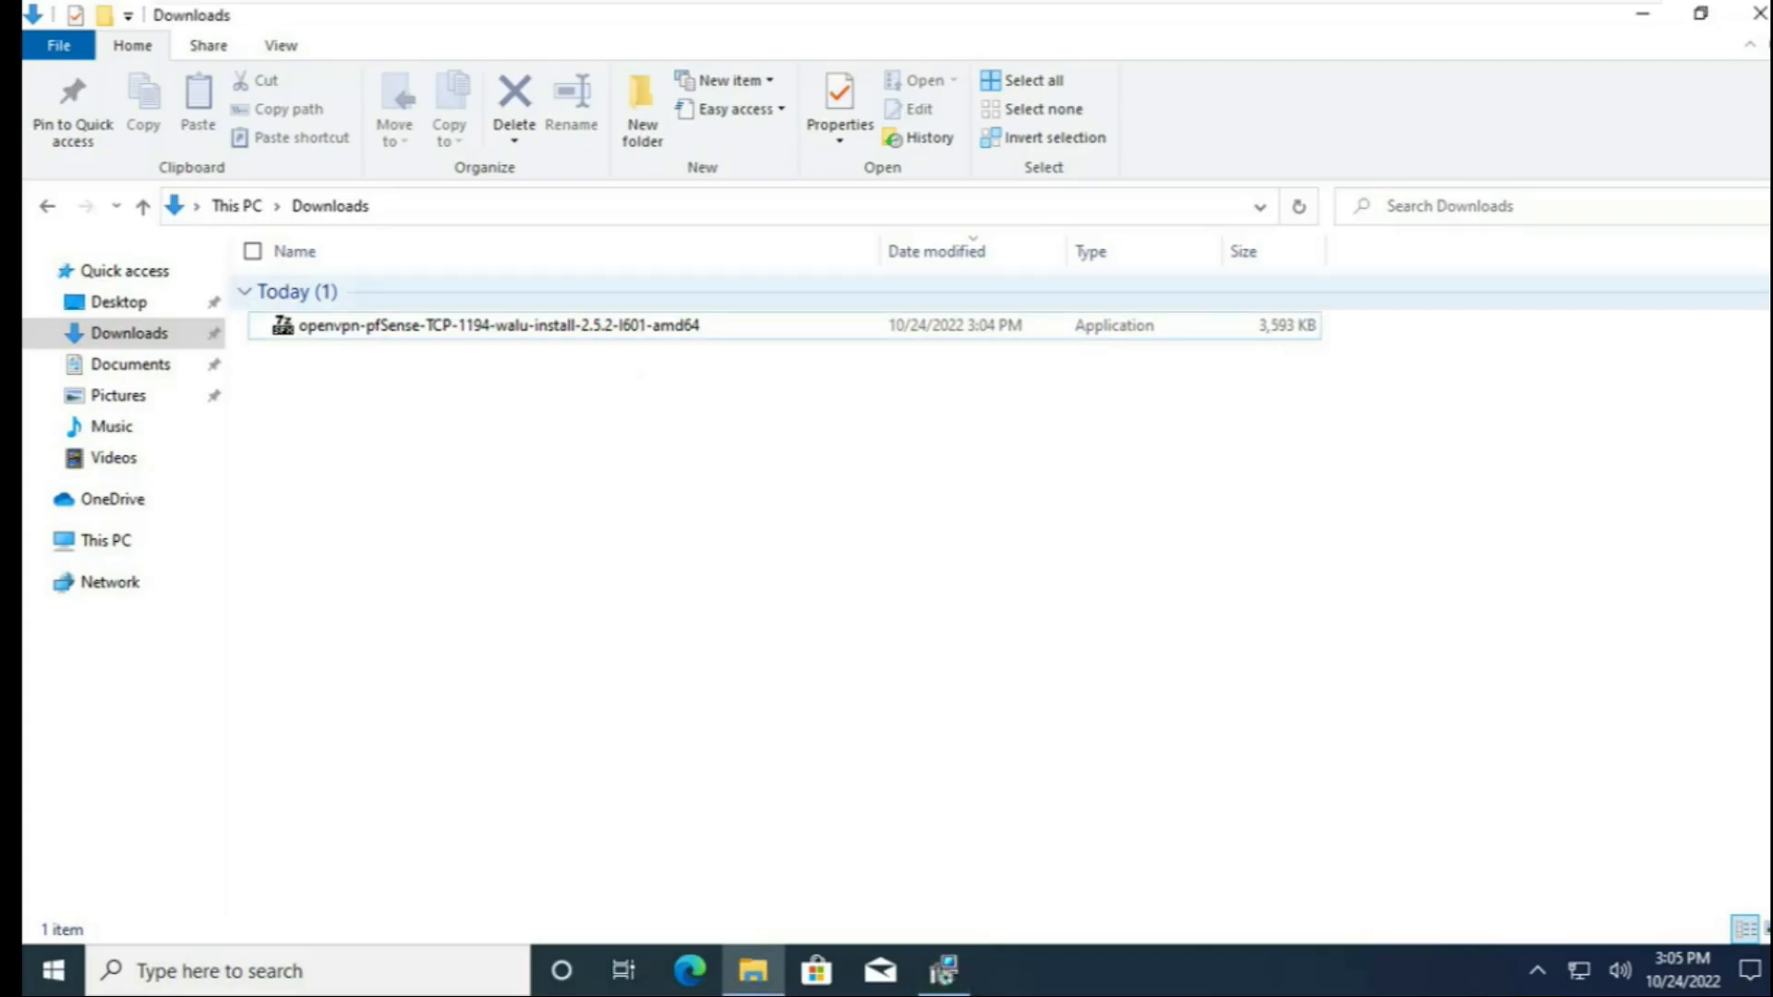
click(1760, 13)
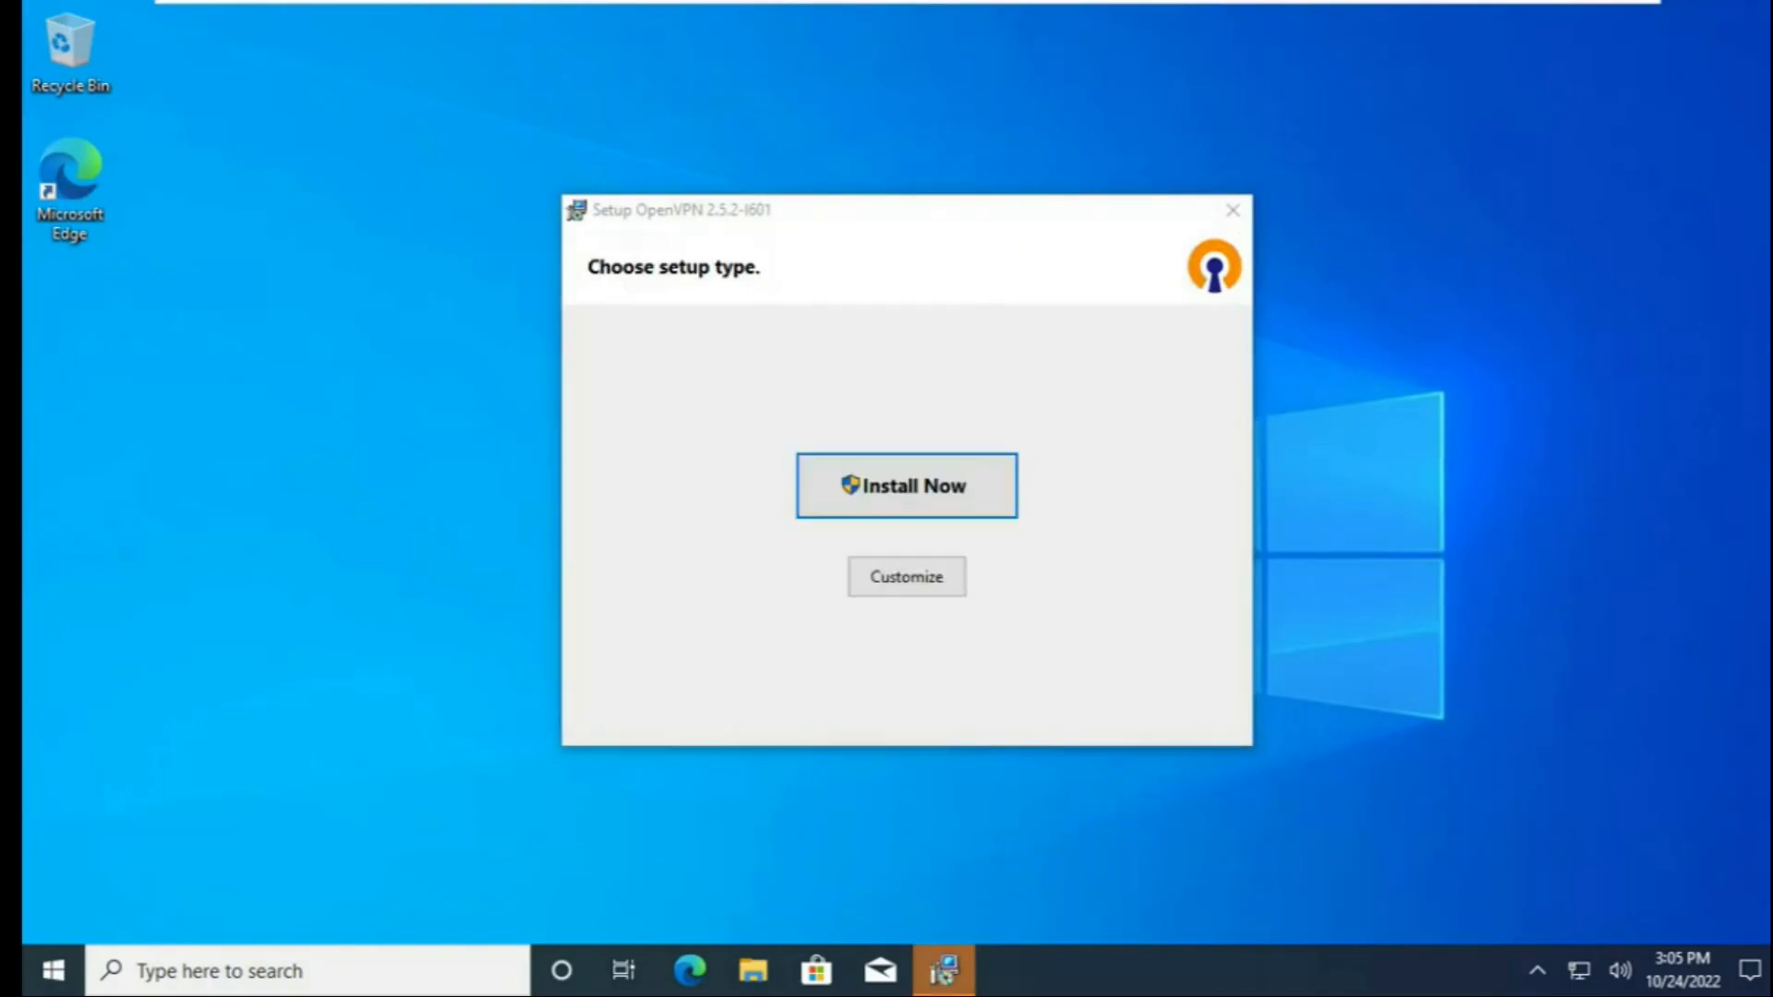
click(907, 486)
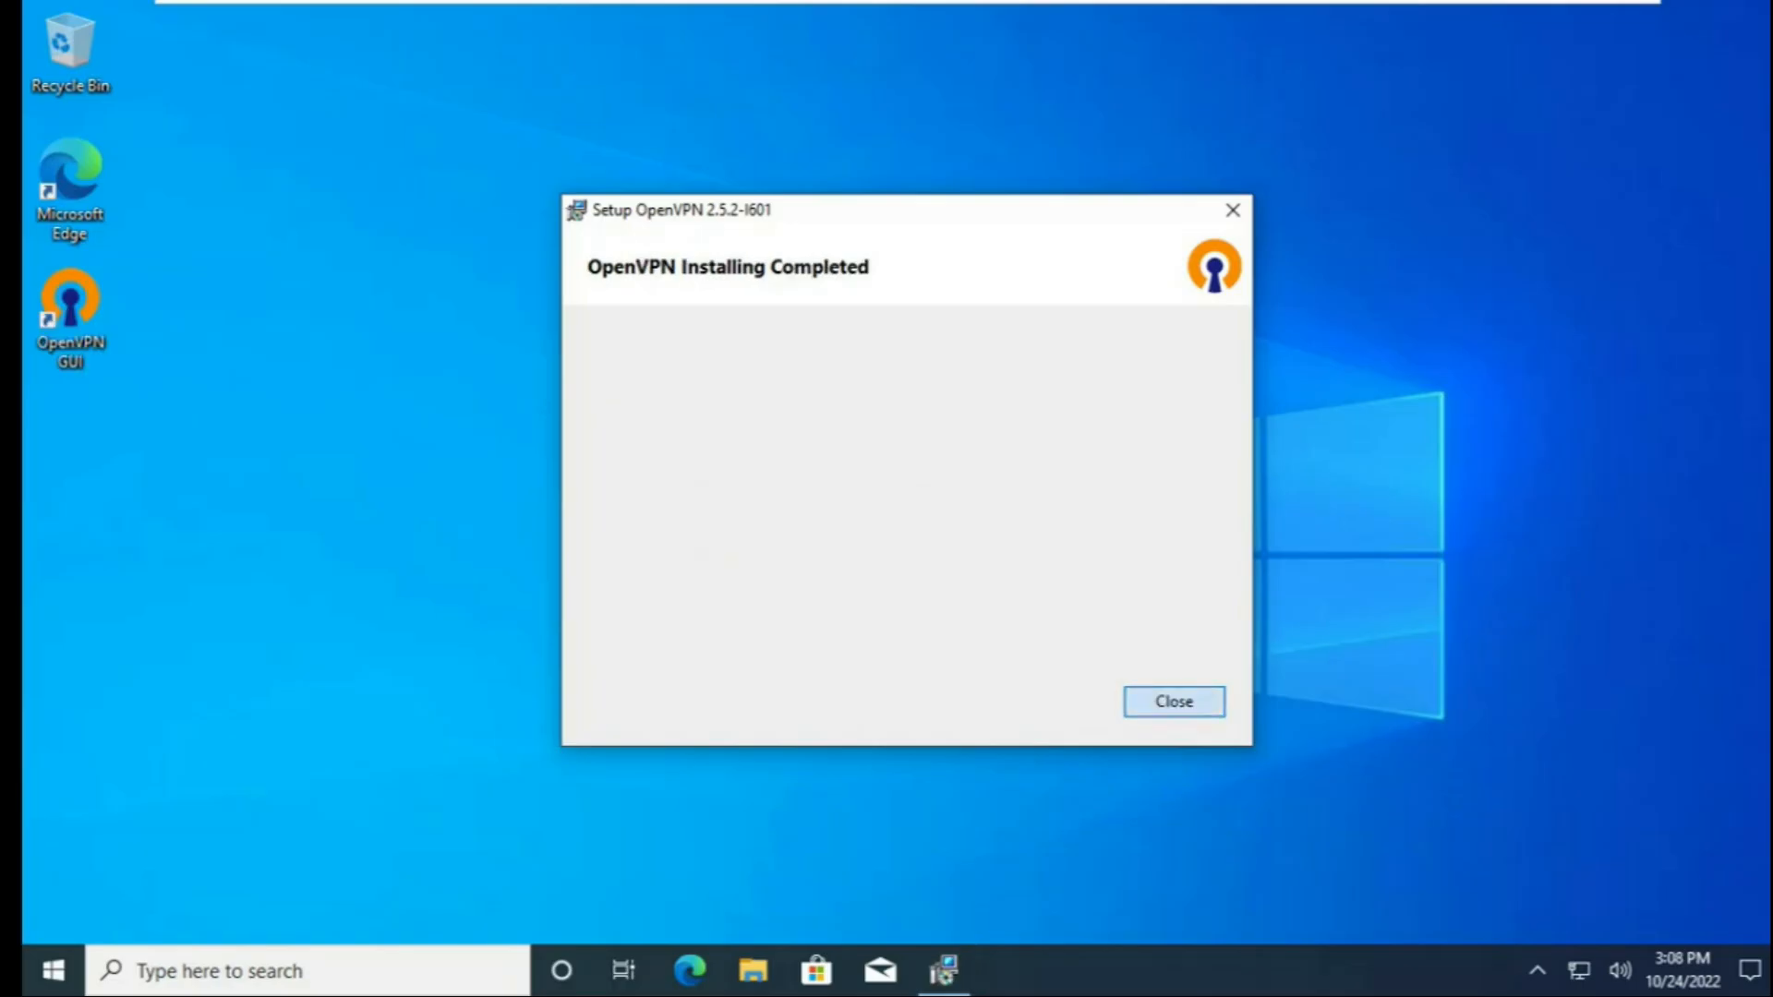
click(1233, 211)
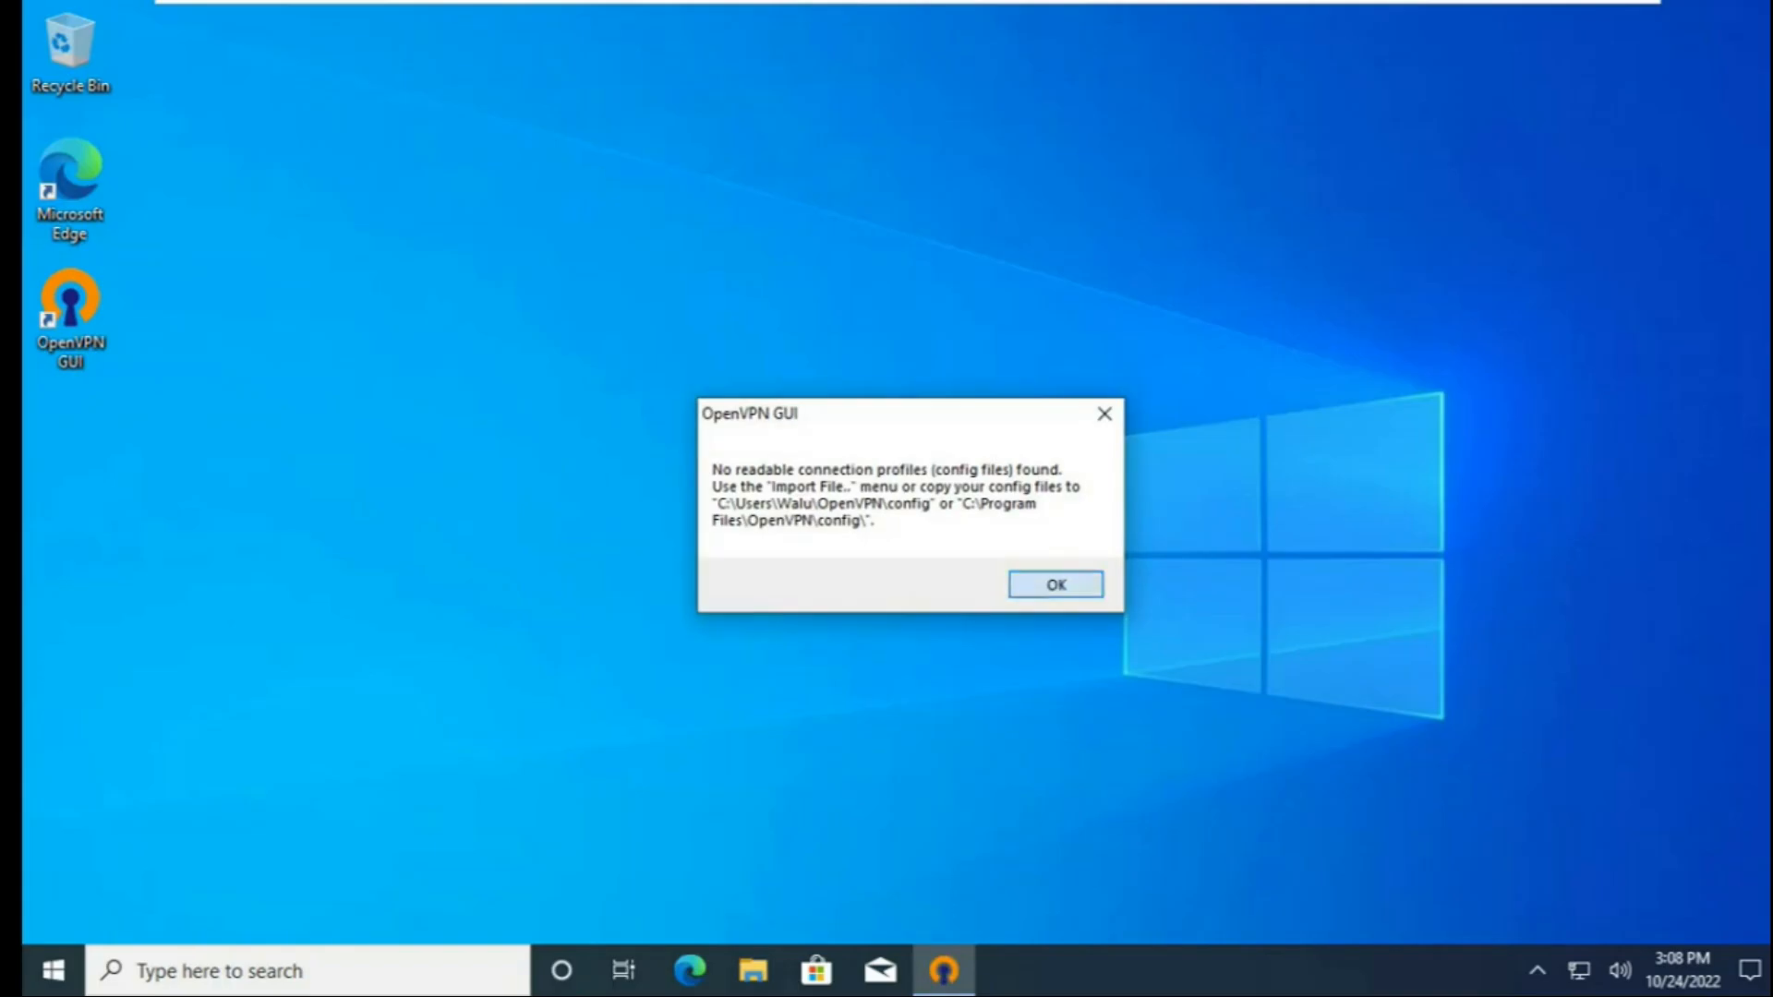
Dismiss the OpenVPN GUI notice and install the VPN configuration and certificate files with OpenVPN Configuration Setup.
click(1105, 413)
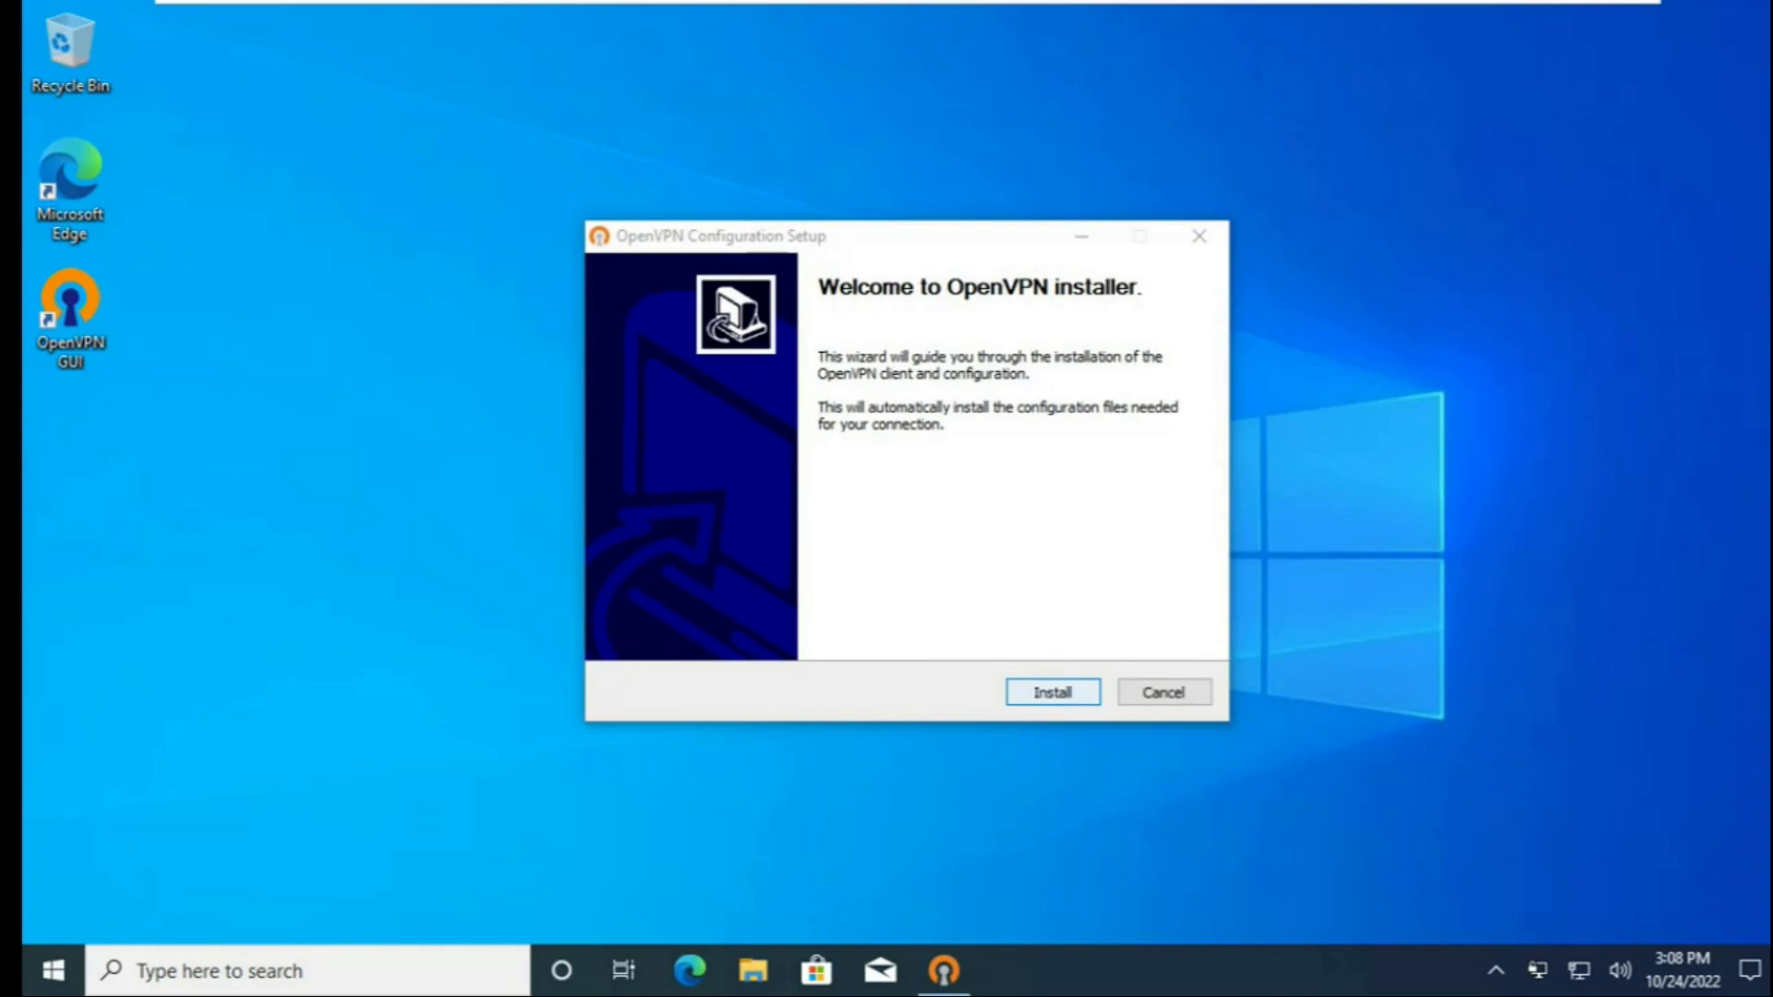
click(1053, 693)
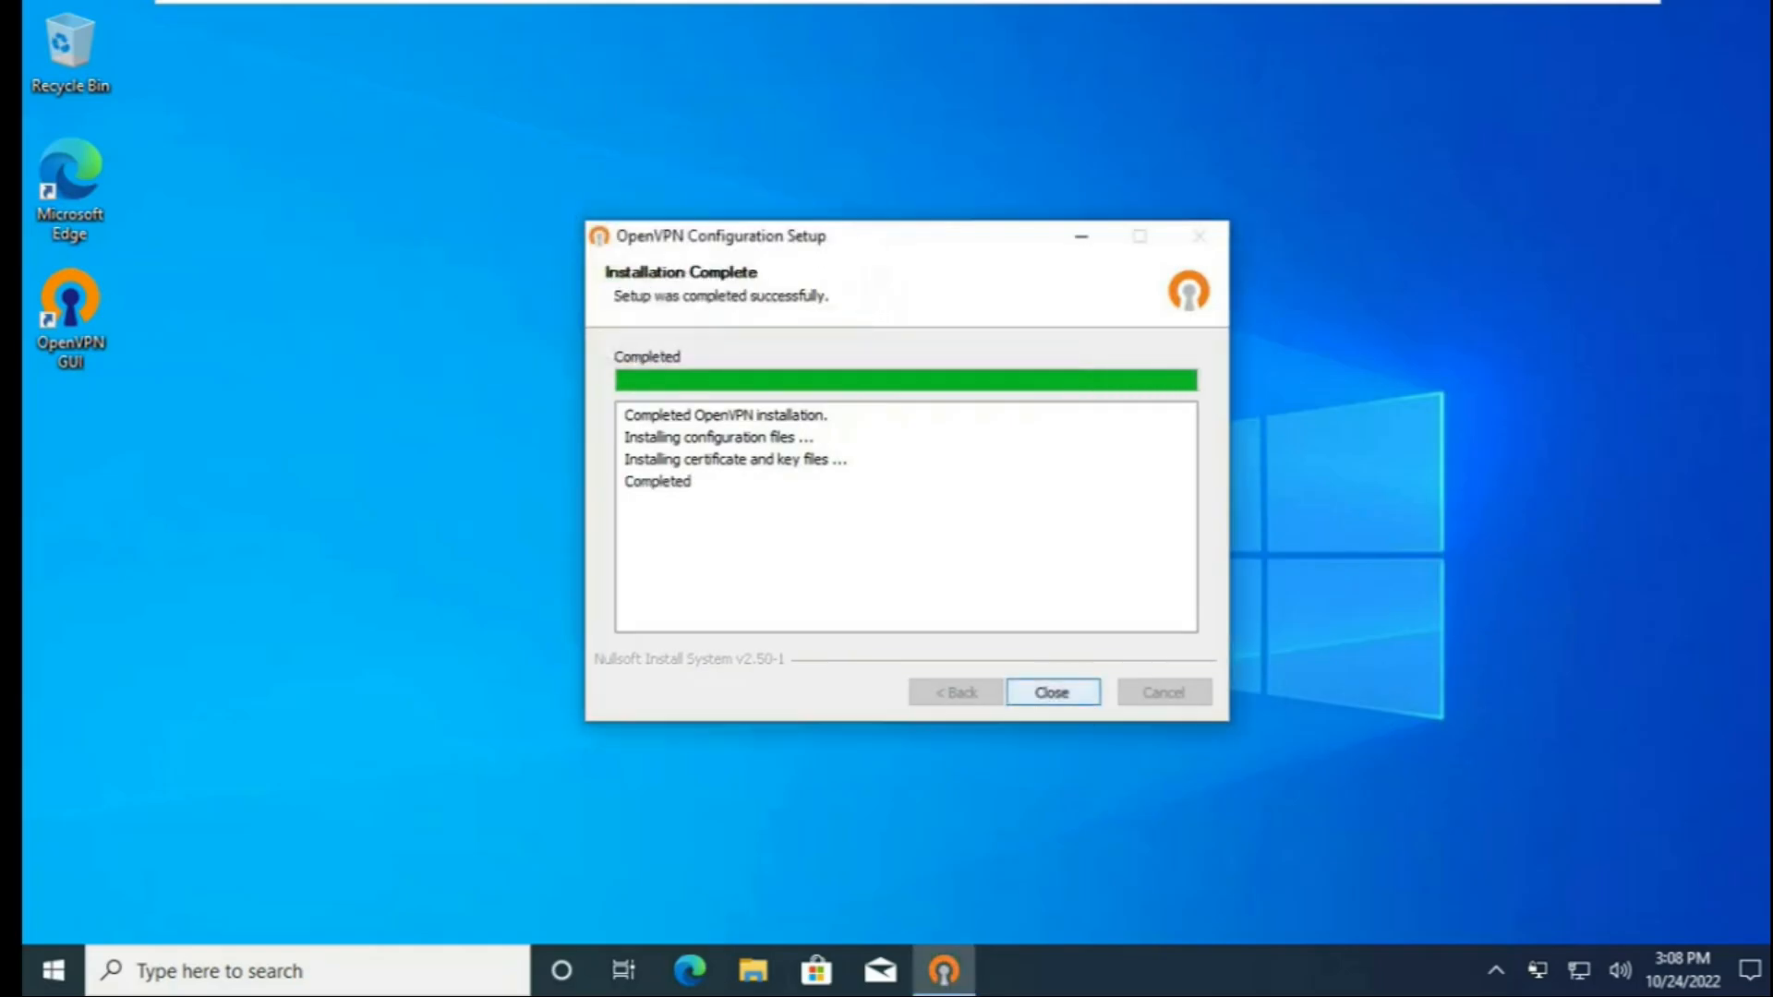
click(1053, 693)
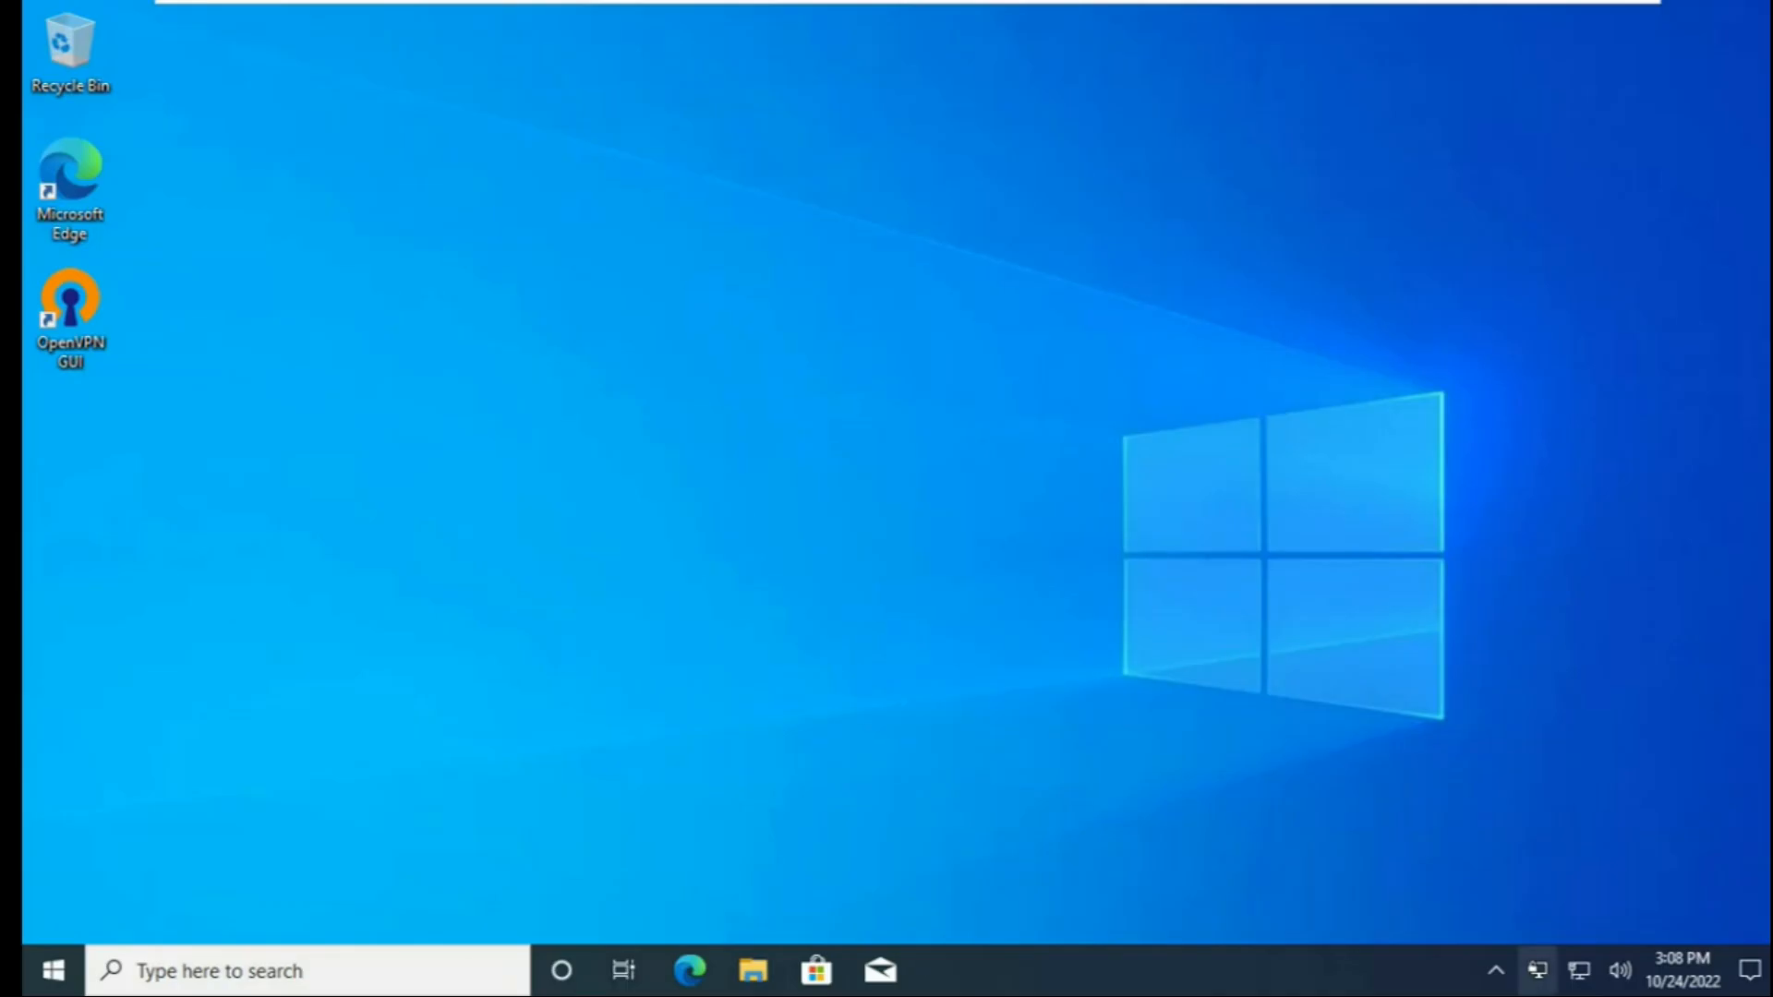
Connect to the pfSense VPN in OpenVPN GUI, entering the VPN username and account password without saving the password.
right_click(1537, 970)
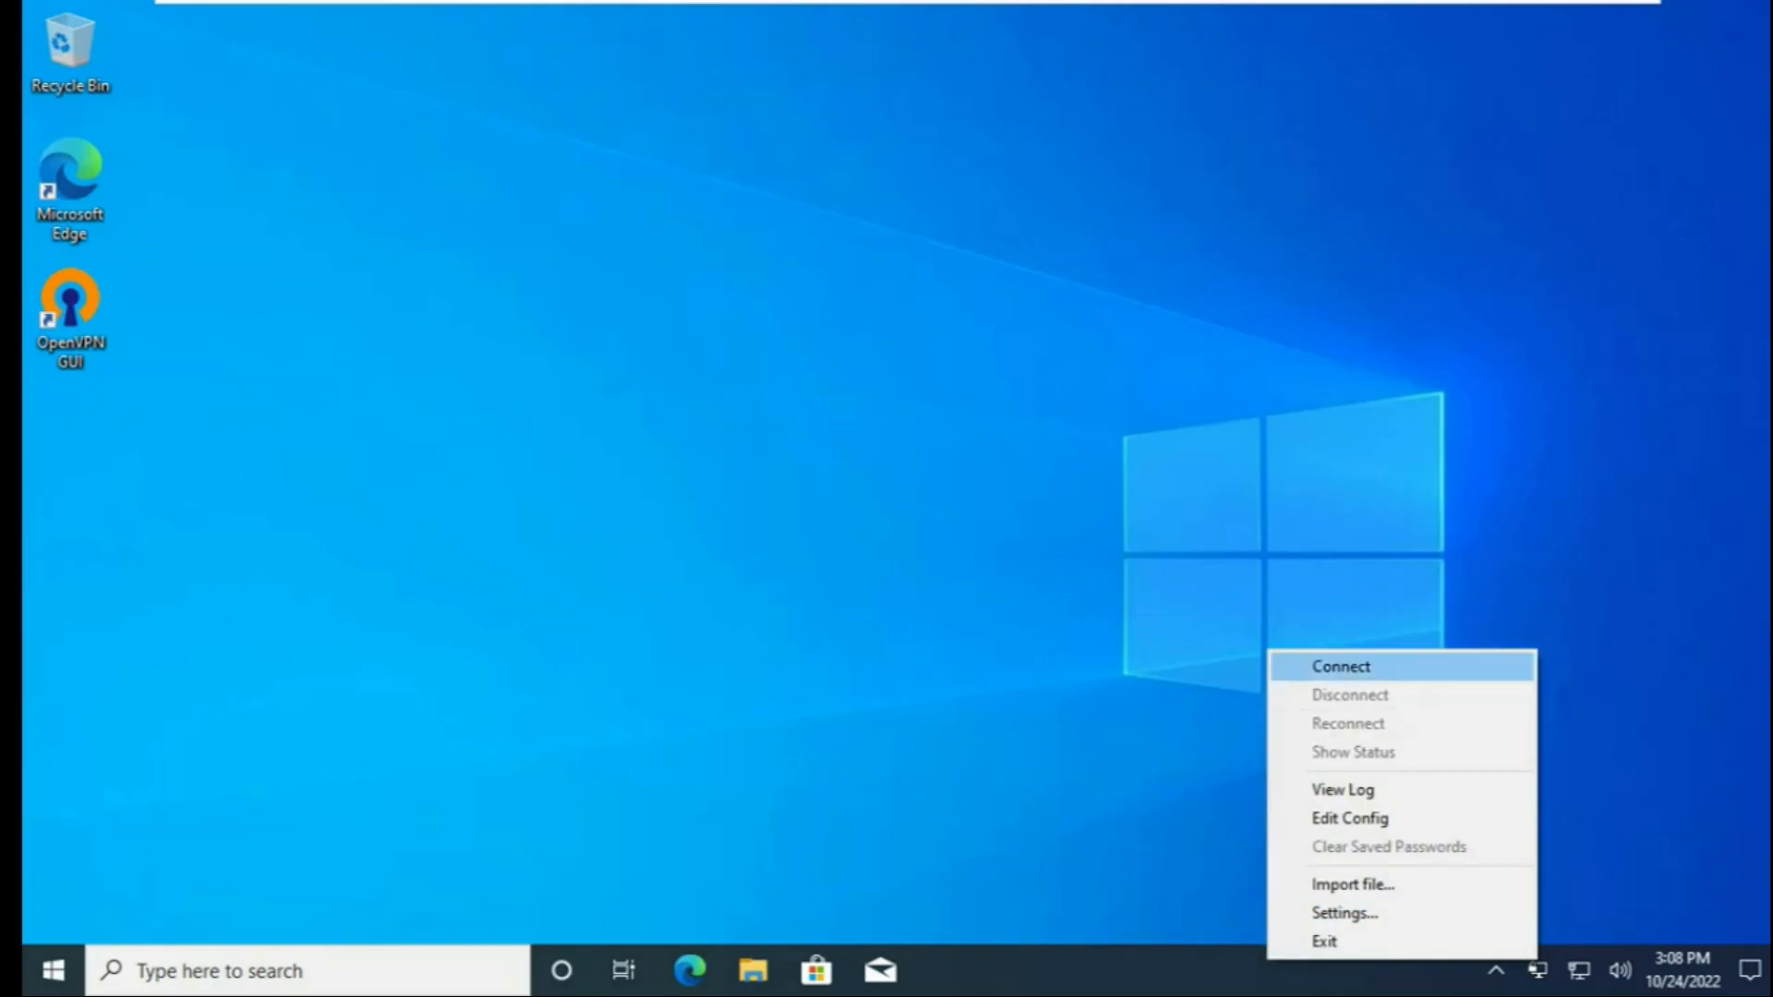
click(1341, 666)
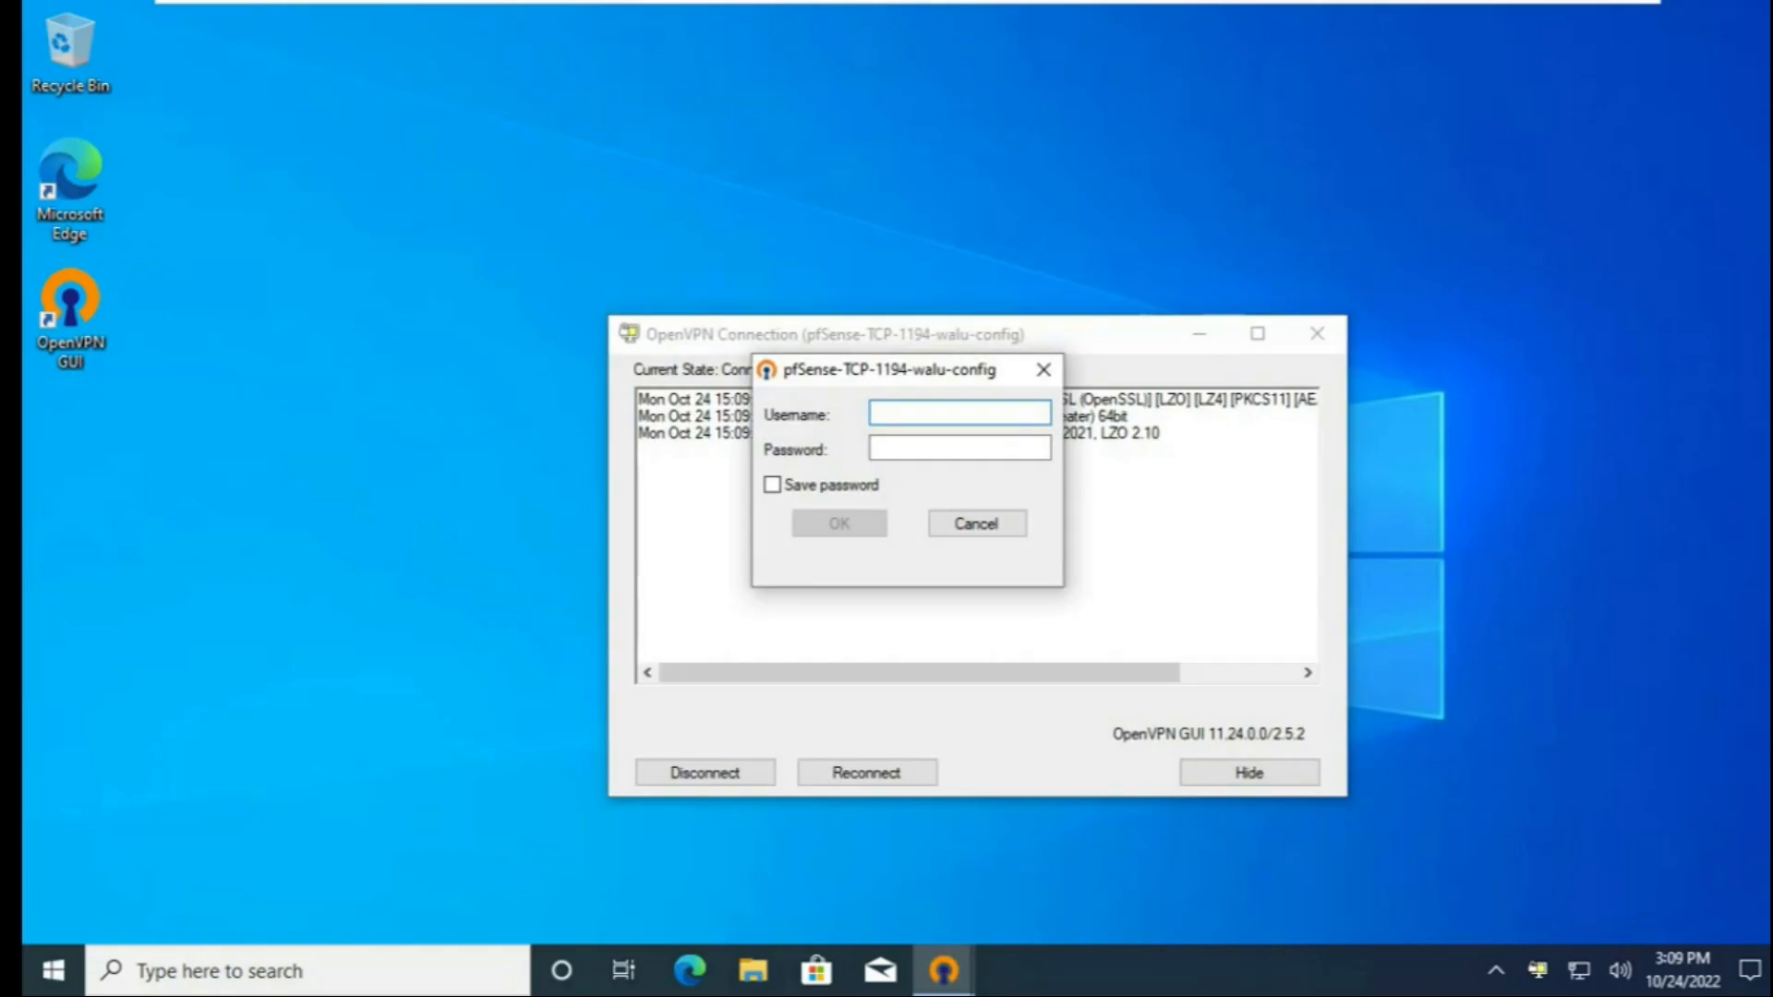
text(walu)
key(Tab)
text(•••••••••)
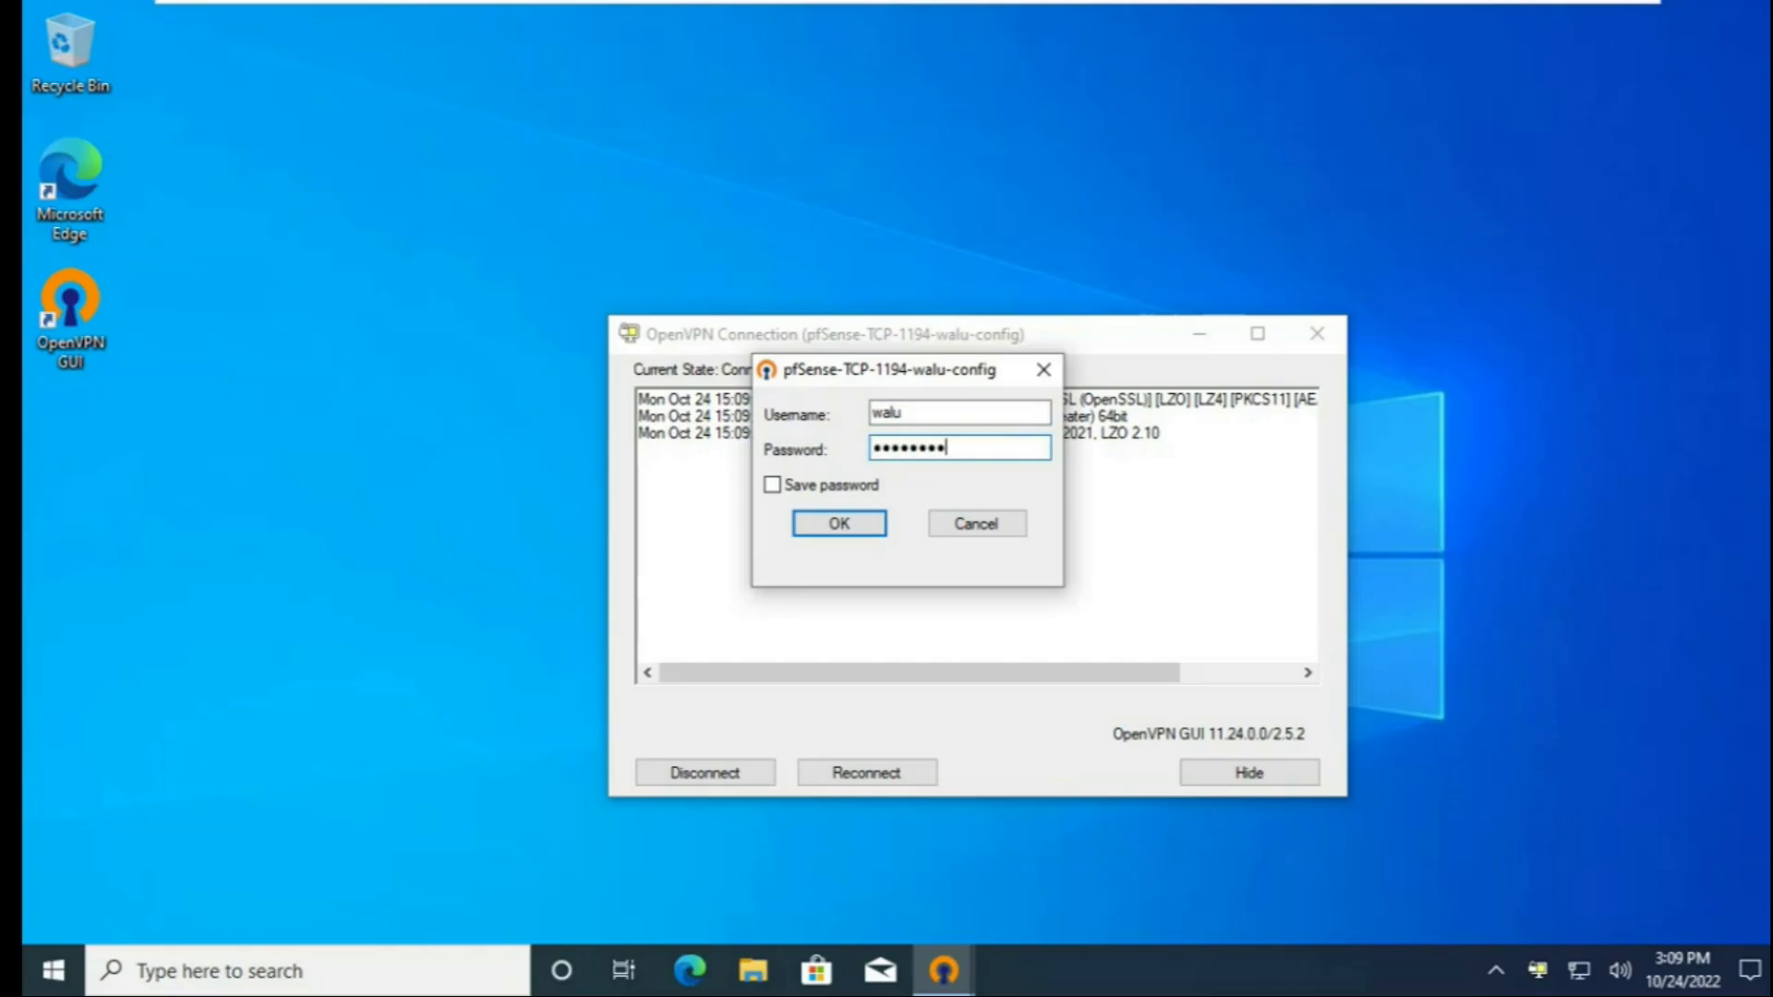
key(Tab)
key(Tab)
key(Return)
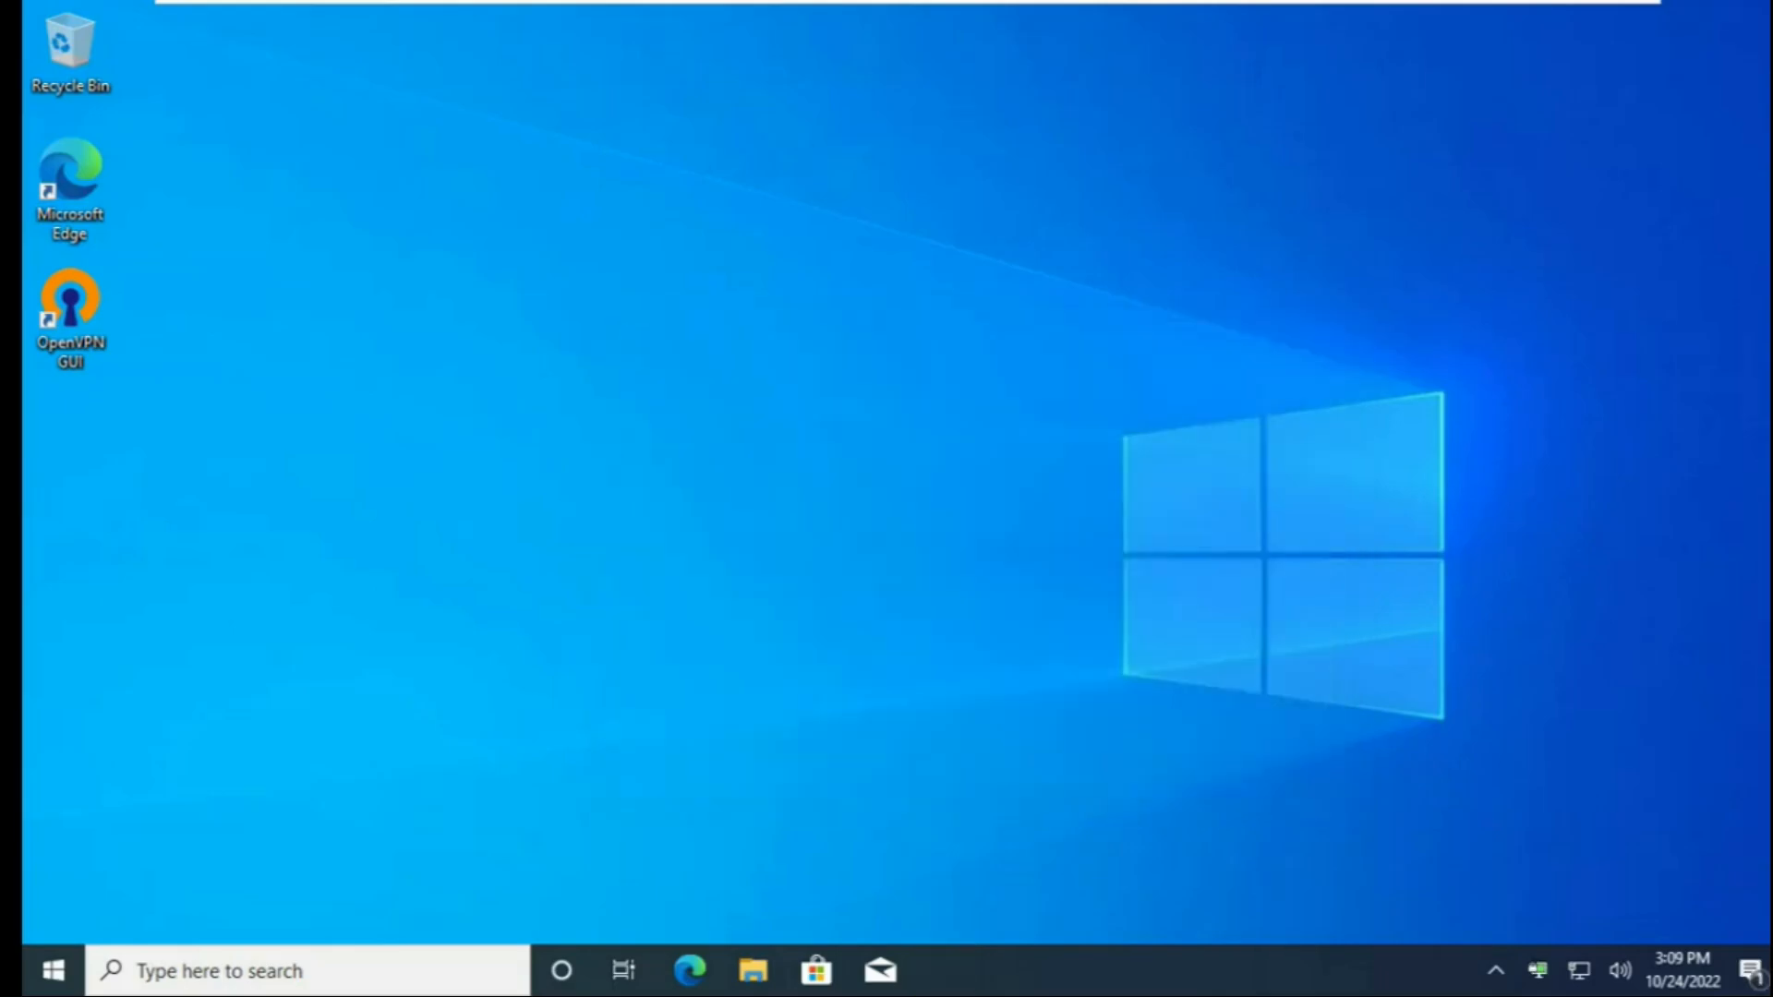
Check the OpenVPN connection status, collapse the extra tray icons and dismiss the connection notification.
mouse_move(1538, 969)
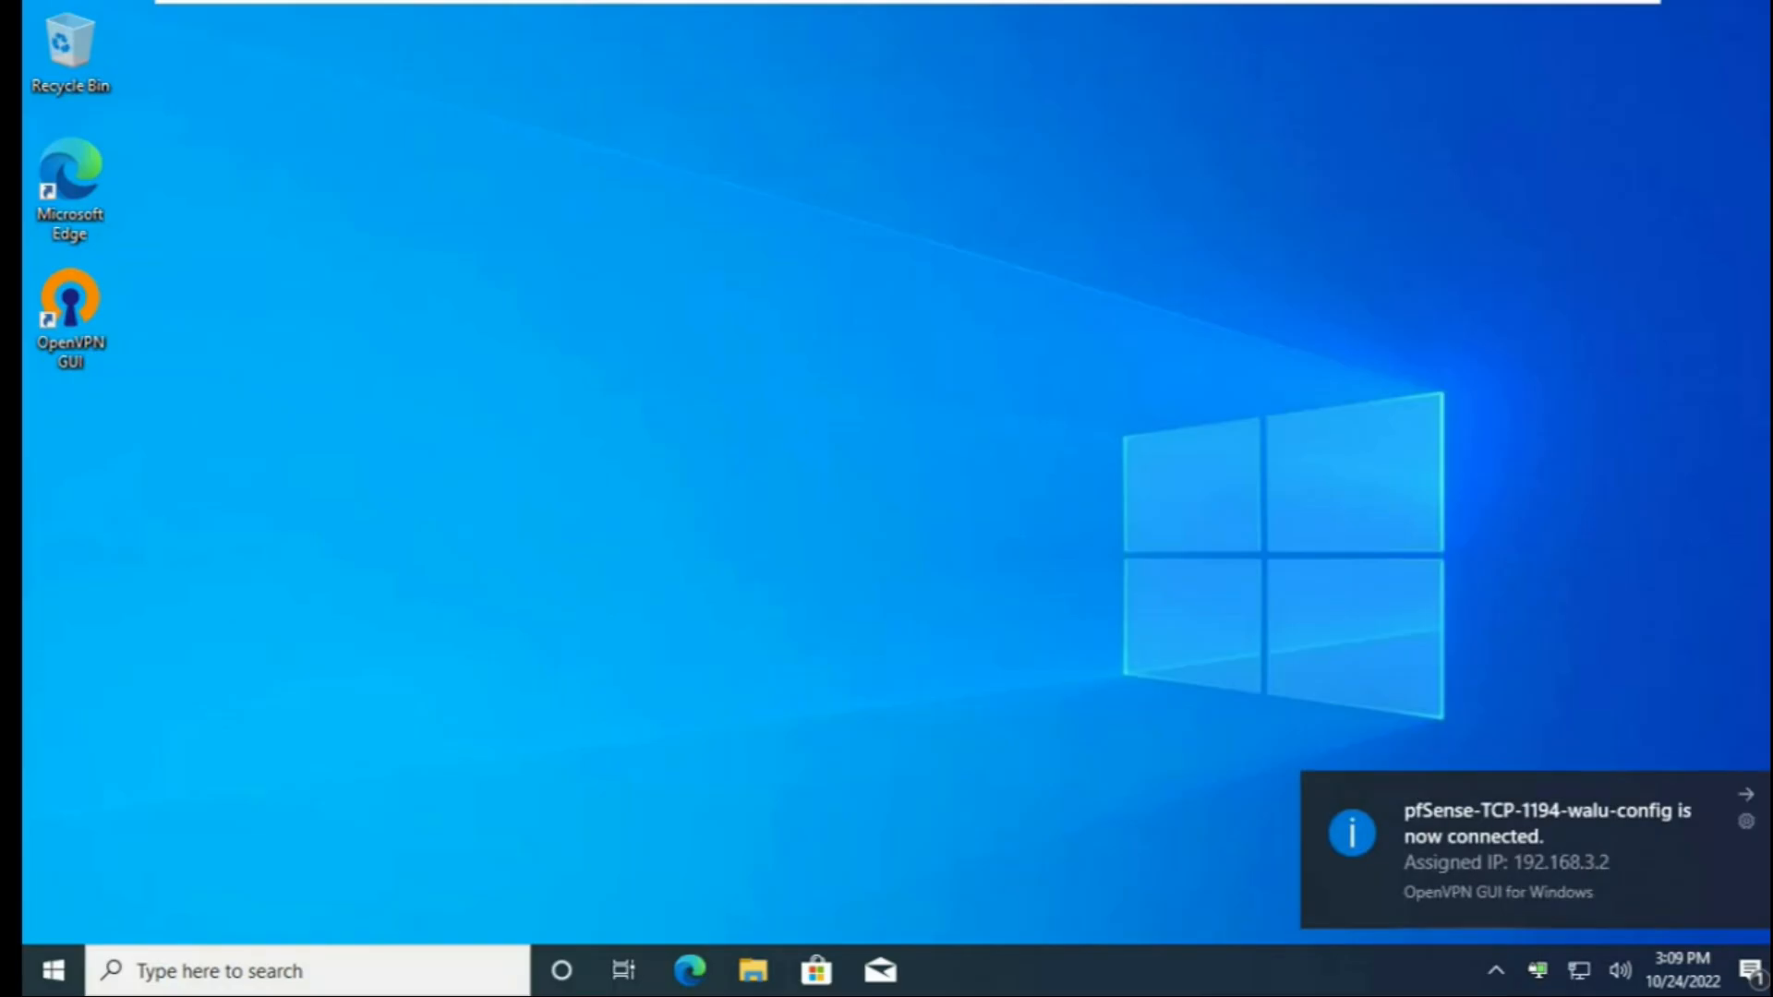
click(1497, 971)
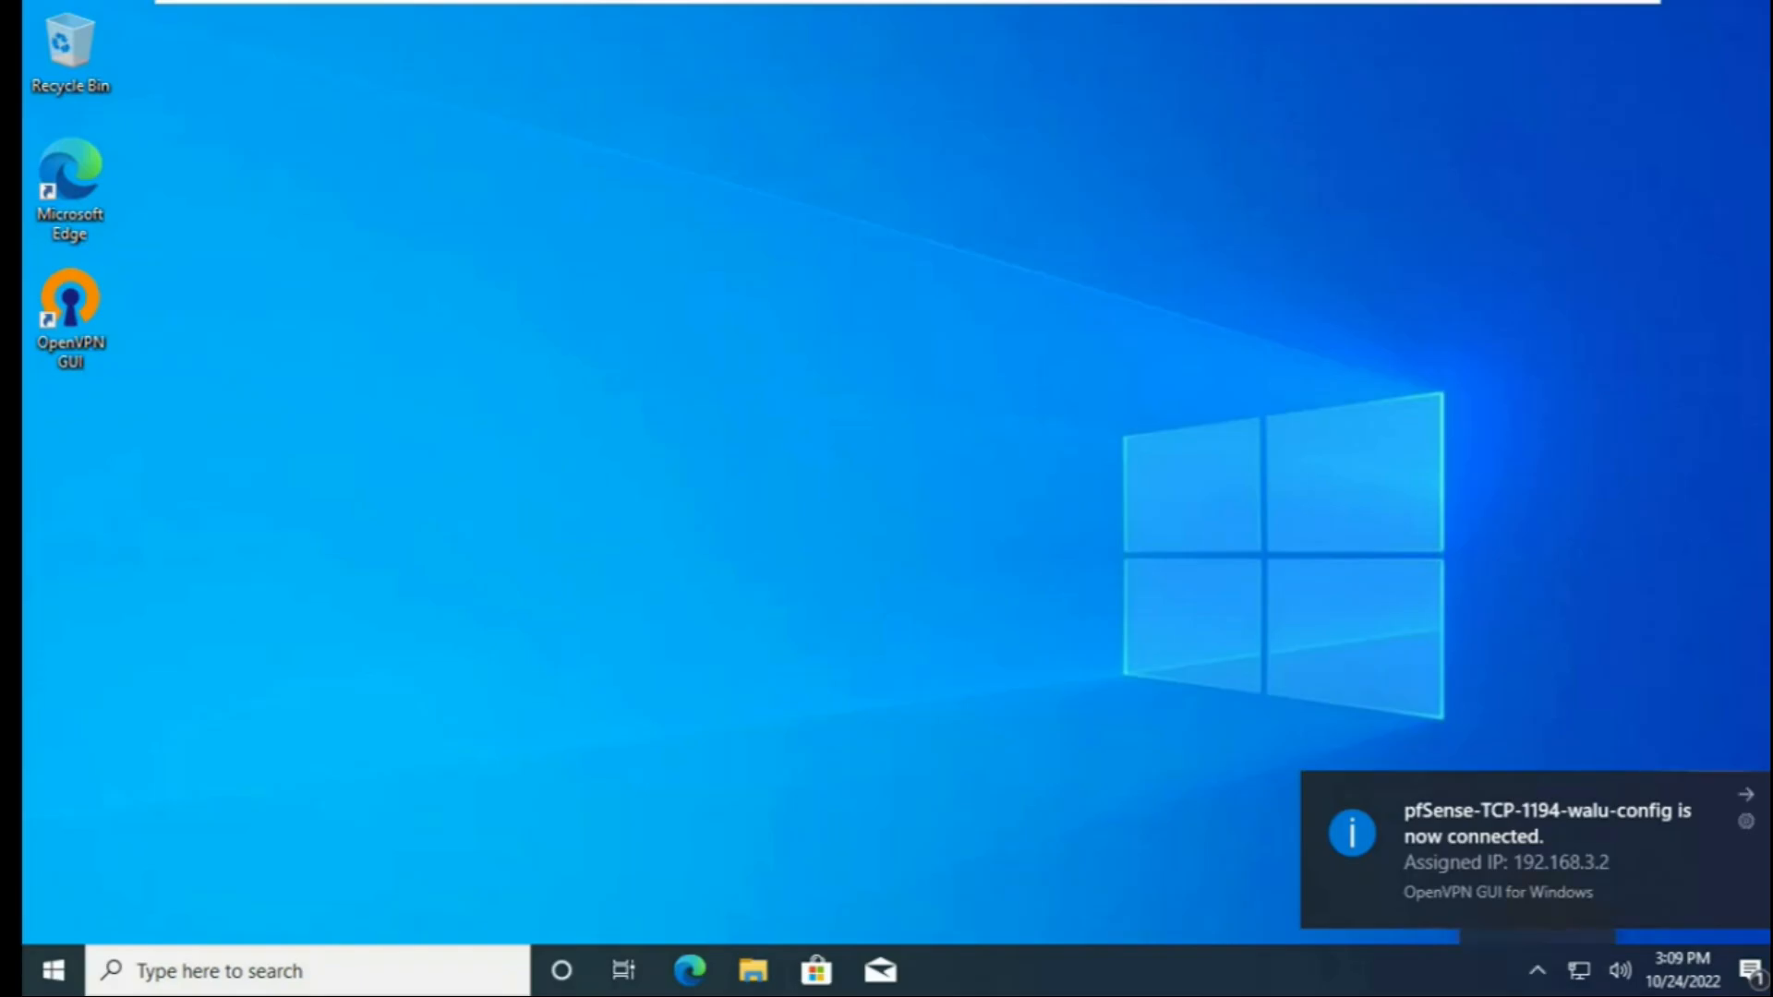
click(1746, 795)
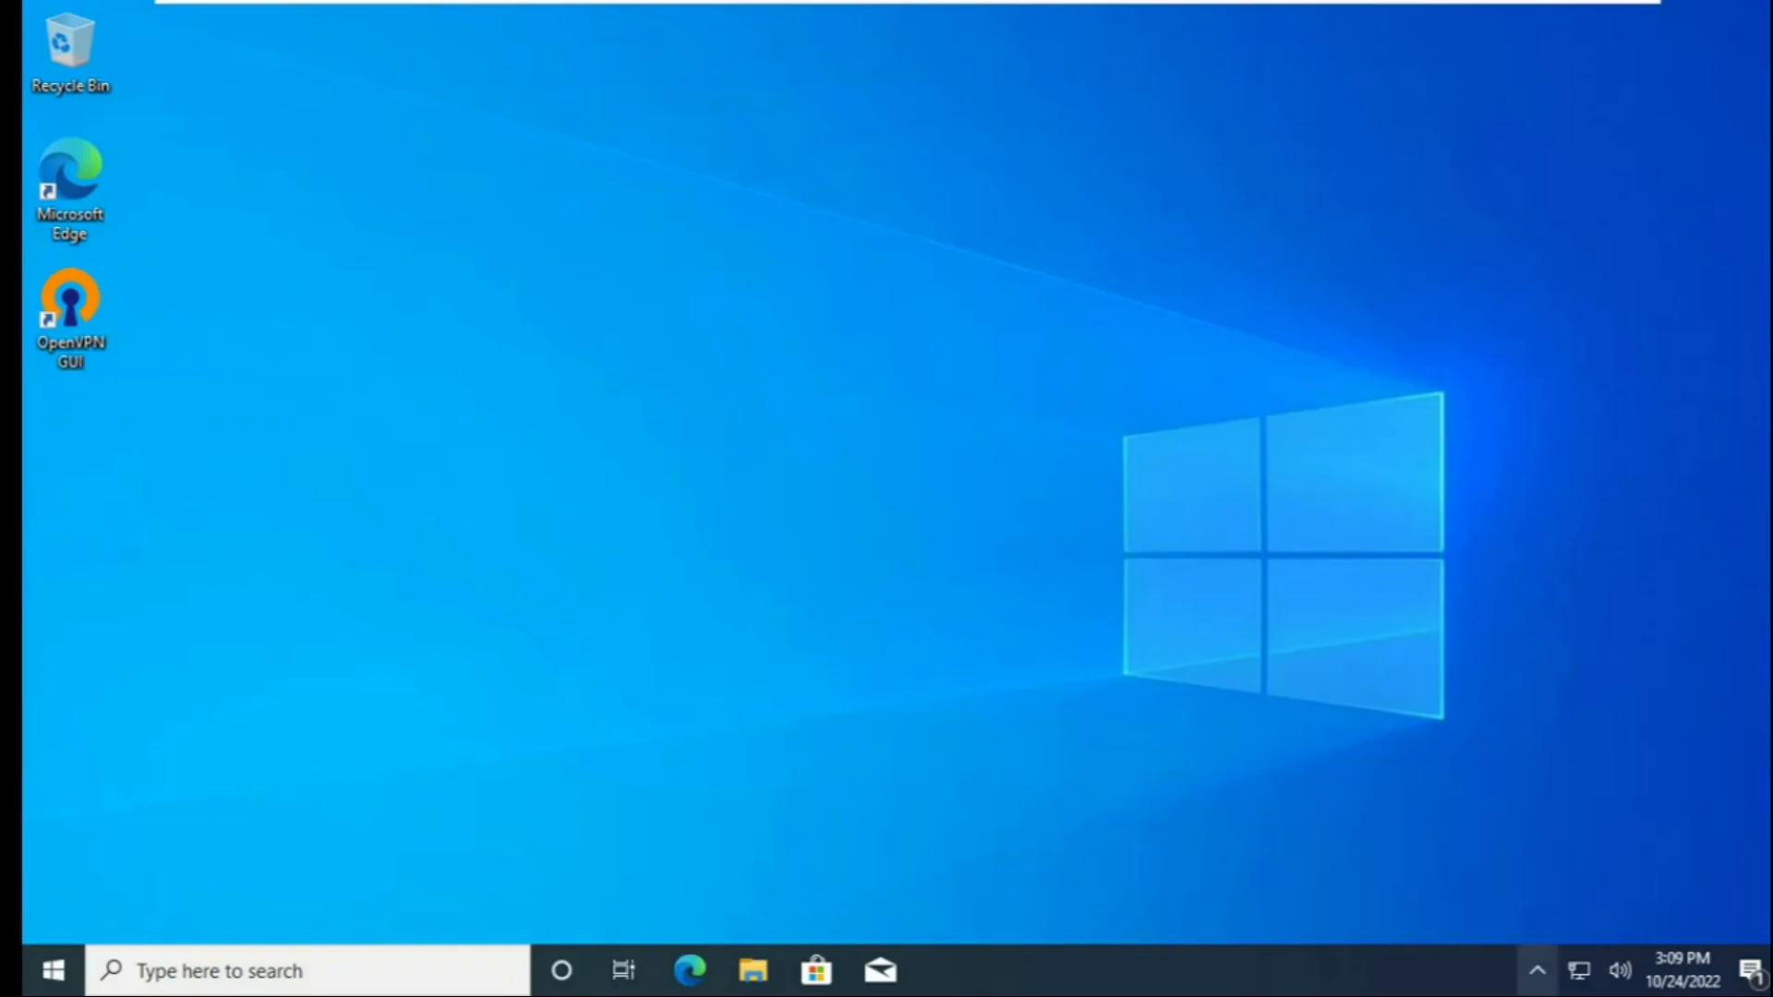
Search Windows for cmd to find the Command Prompt.
click(307, 970)
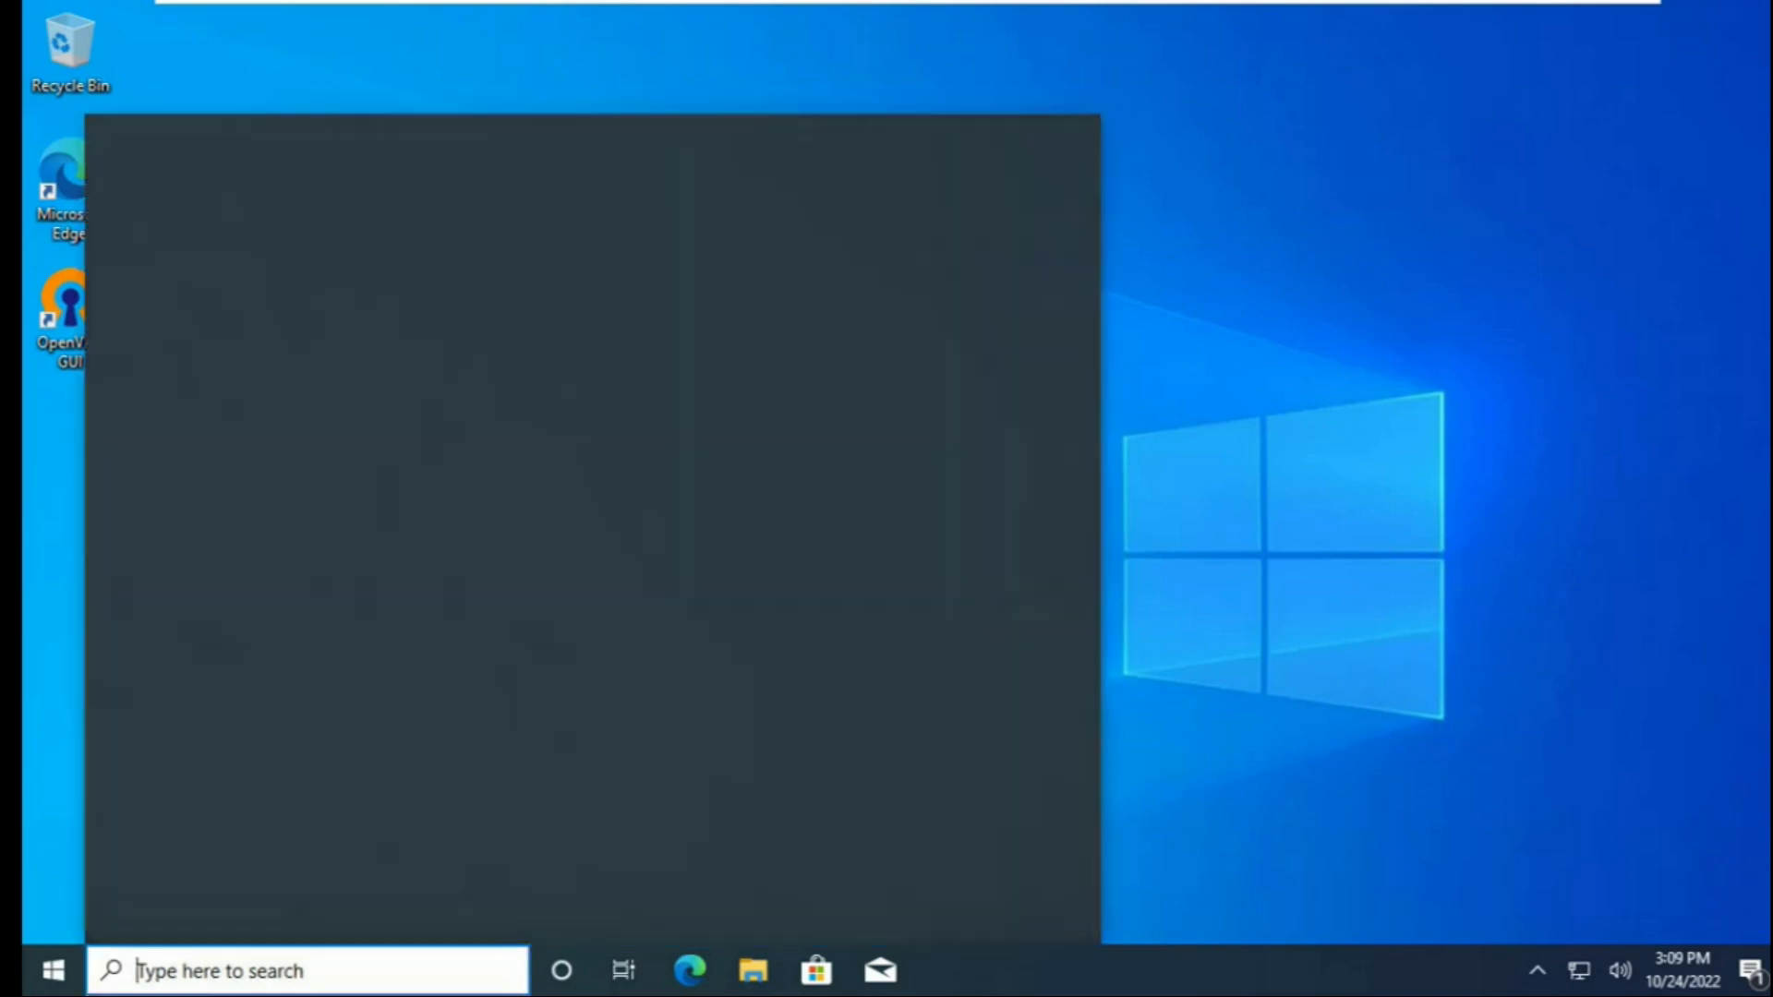
text(cmd)
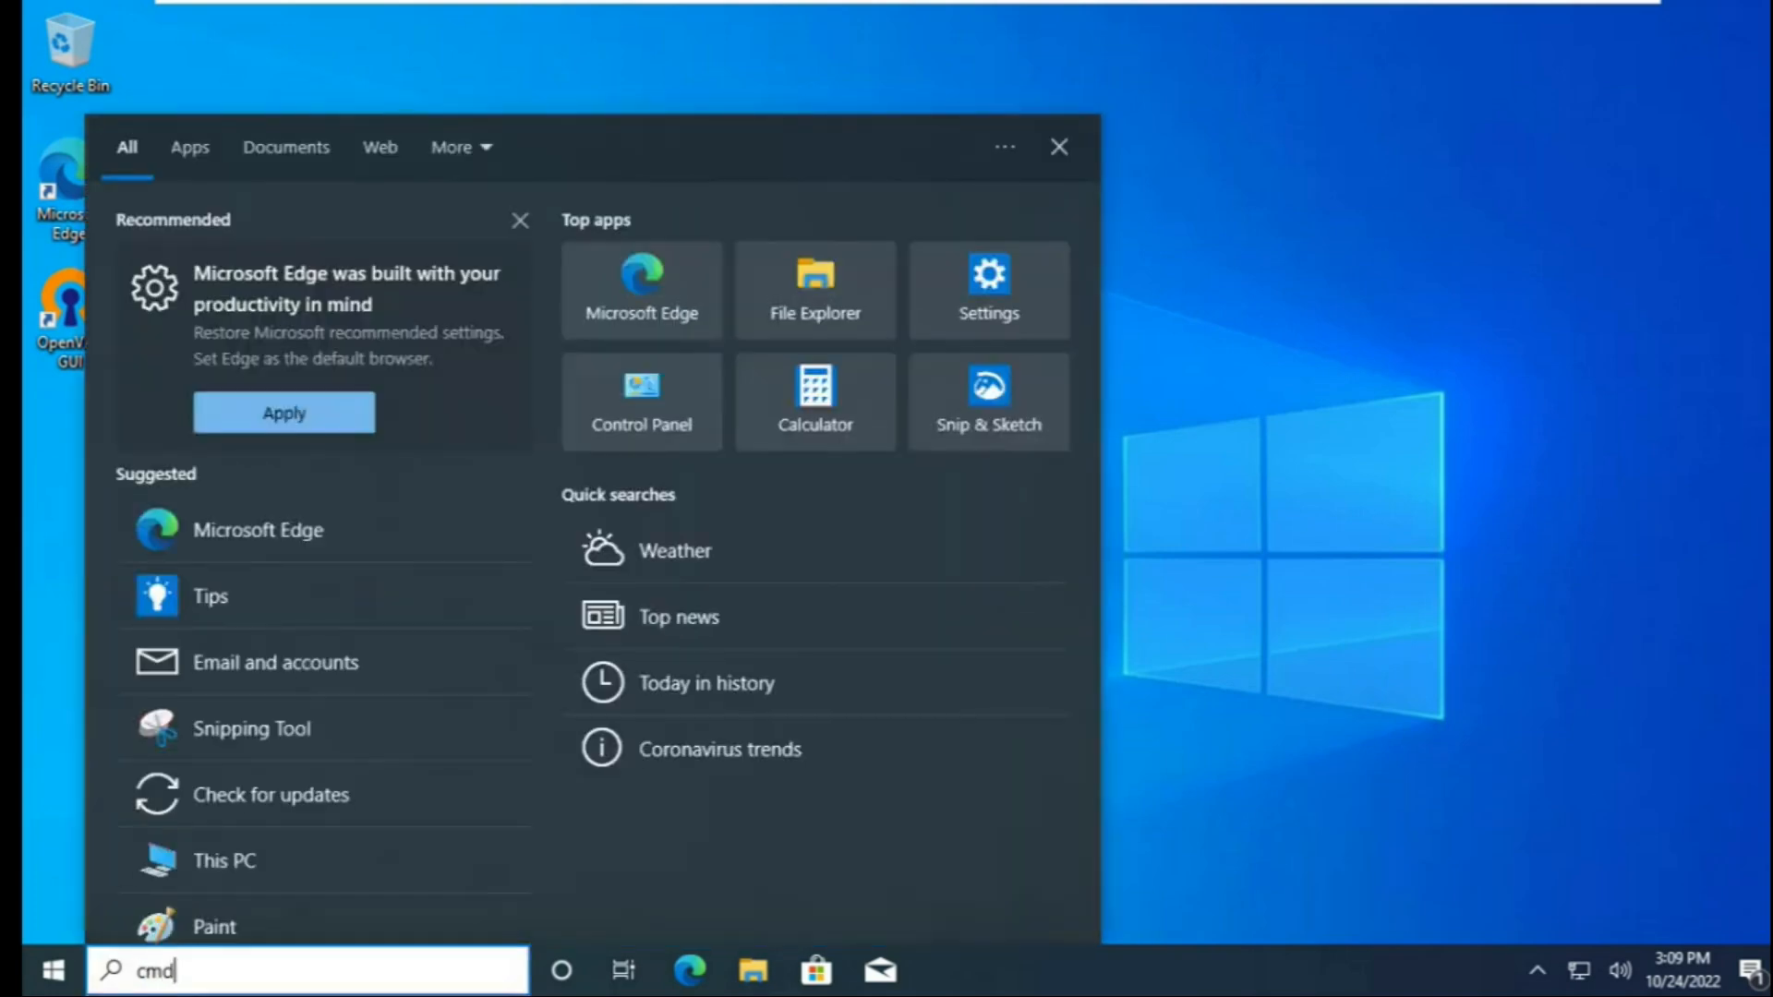